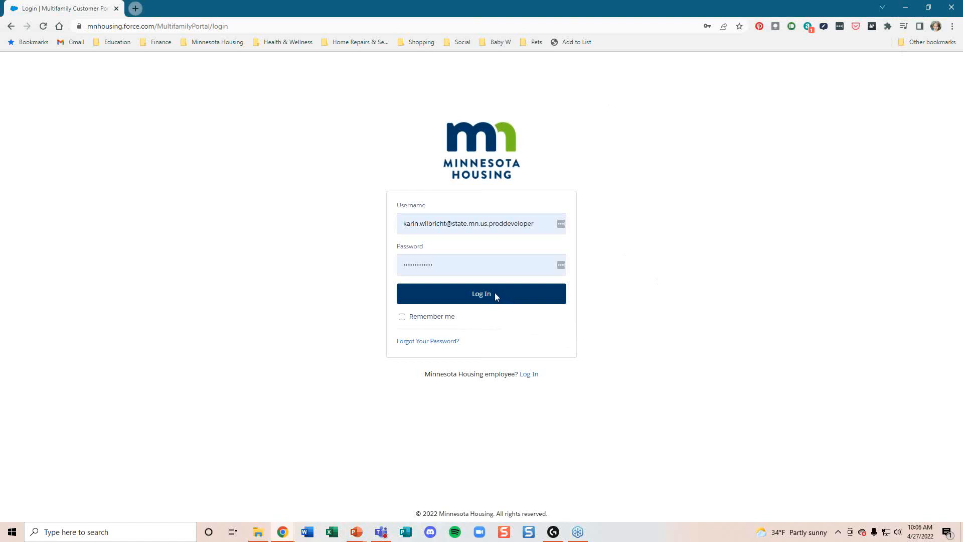
# Step: Sign in to the Minnesota Housing Multifamily Customer Portal from the login page
pyautogui.click(817, 70)
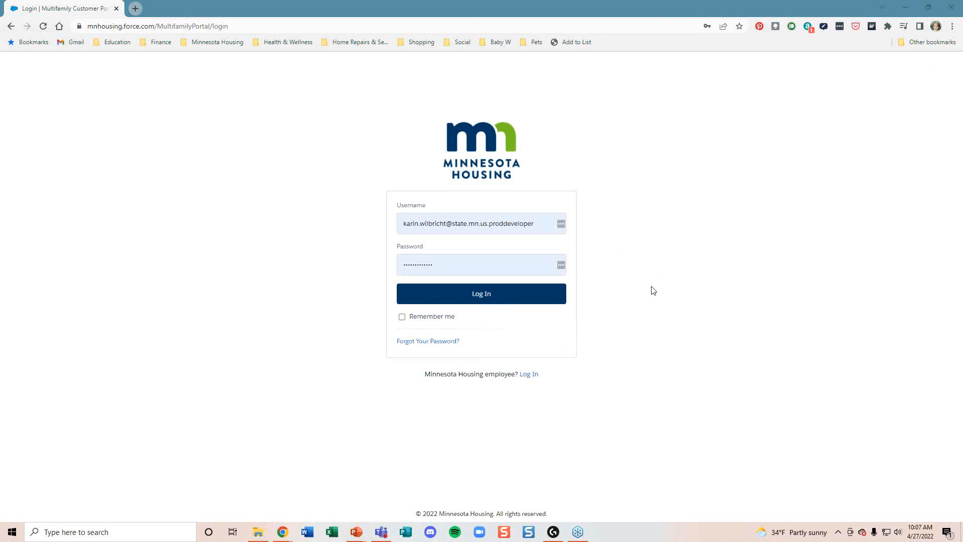
pyautogui.click(499, 295)
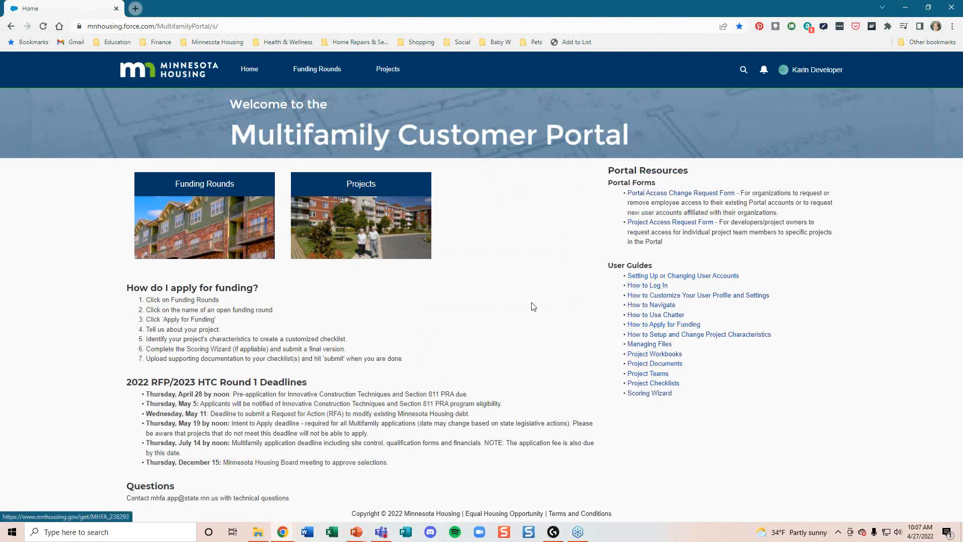
# Step: Start a funding application for the 2022 RFP/2023 HTC Round 1 funding round
pyautogui.click(312, 68)
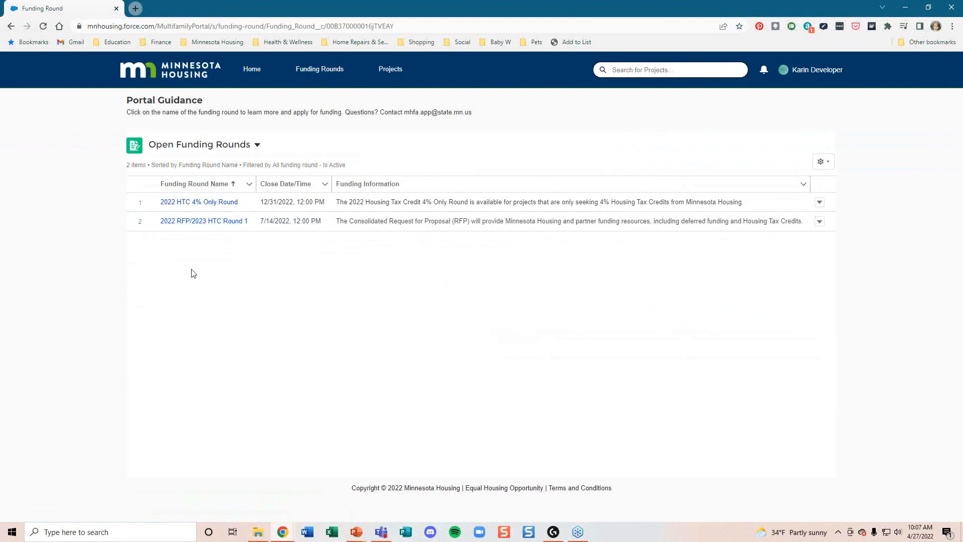
pyautogui.click(188, 222)
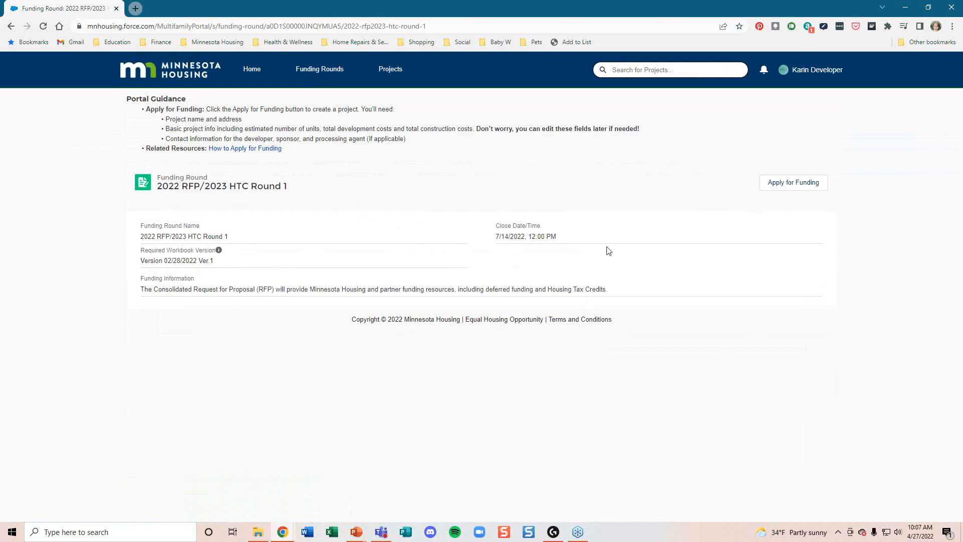
pyautogui.click(780, 187)
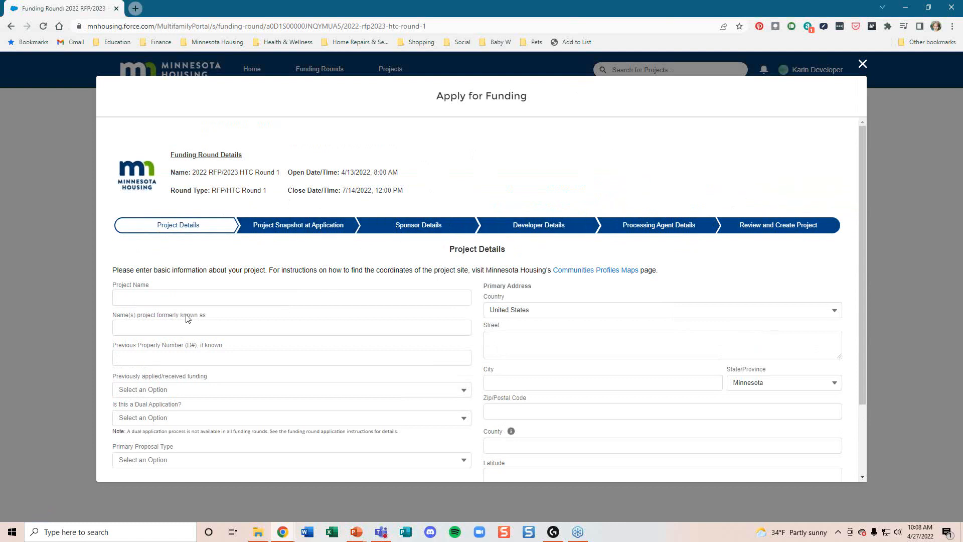
# Step: Name the project Test Project, answer No to prior funding, mark it a dual application, and choose both proposal types
pyautogui.click(139, 295)
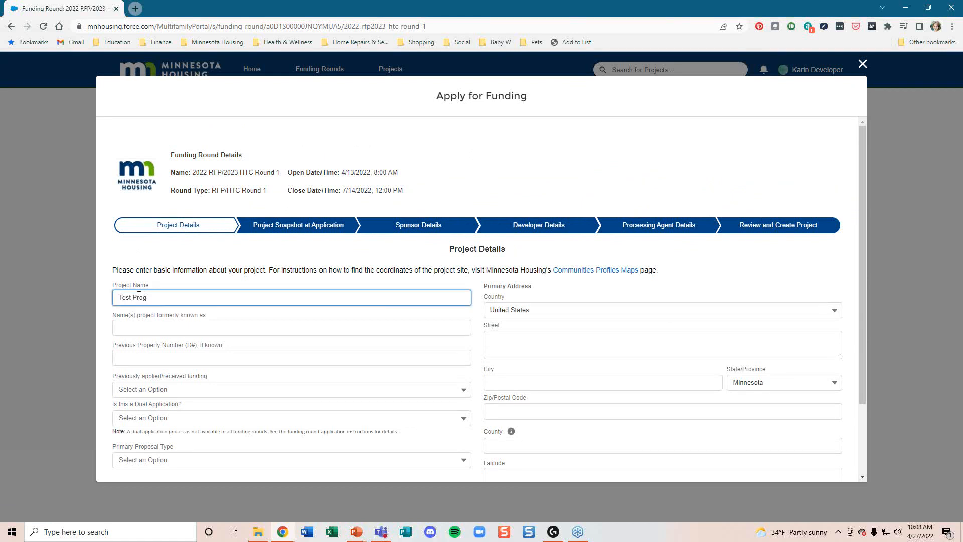
pyautogui.write('Test Project')
pyautogui.click(178, 396)
pyautogui.click(161, 411)
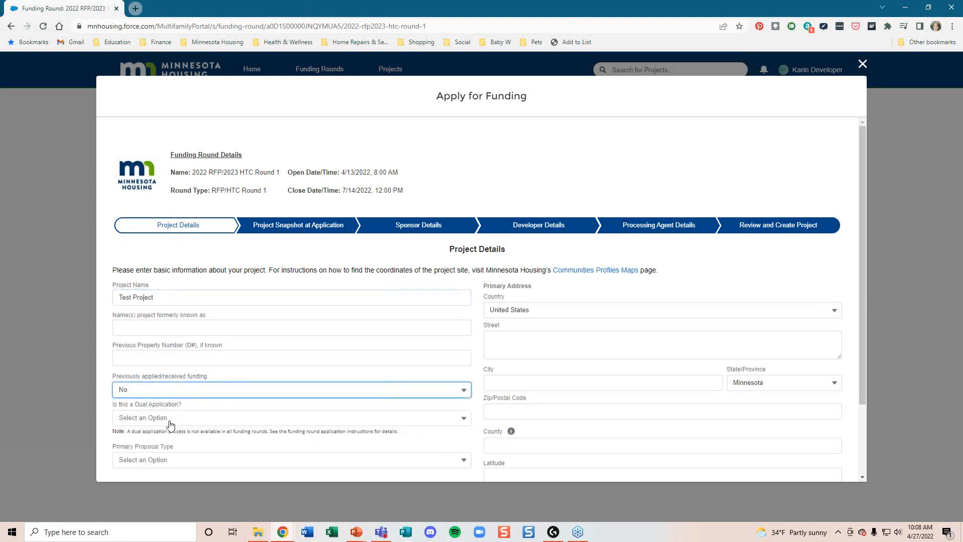
pyautogui.click(171, 419)
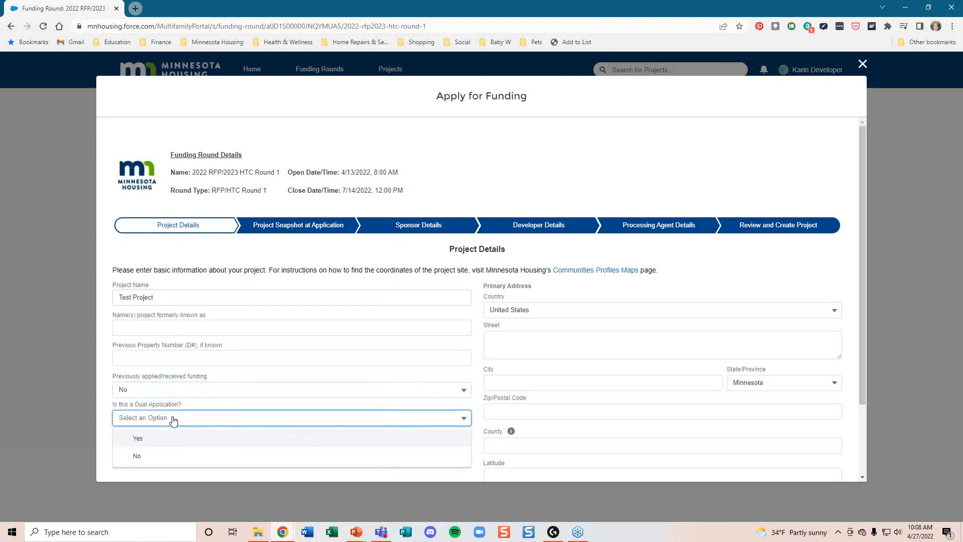
pyautogui.click(142, 441)
pyautogui.scroll(-2, 183, 419)
pyautogui.click(180, 371)
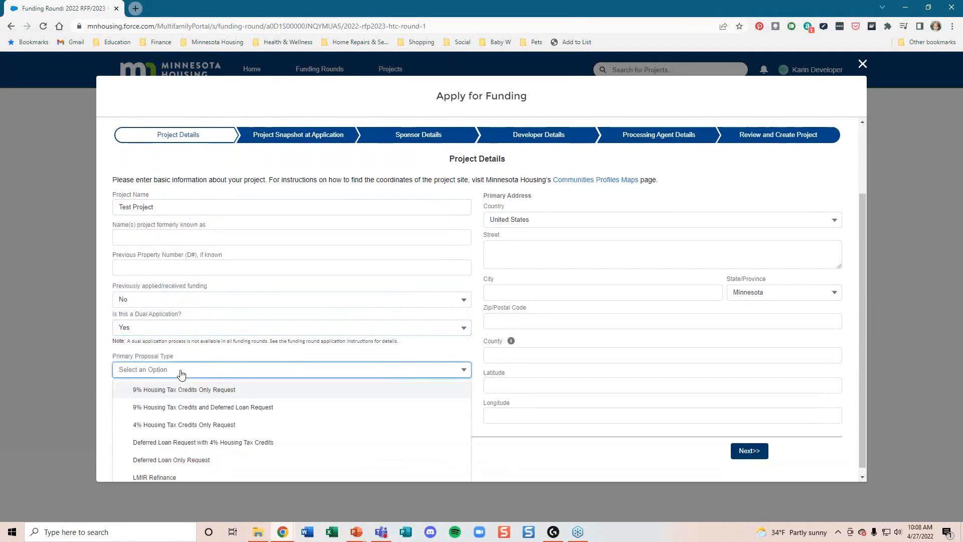
pyautogui.click(183, 390)
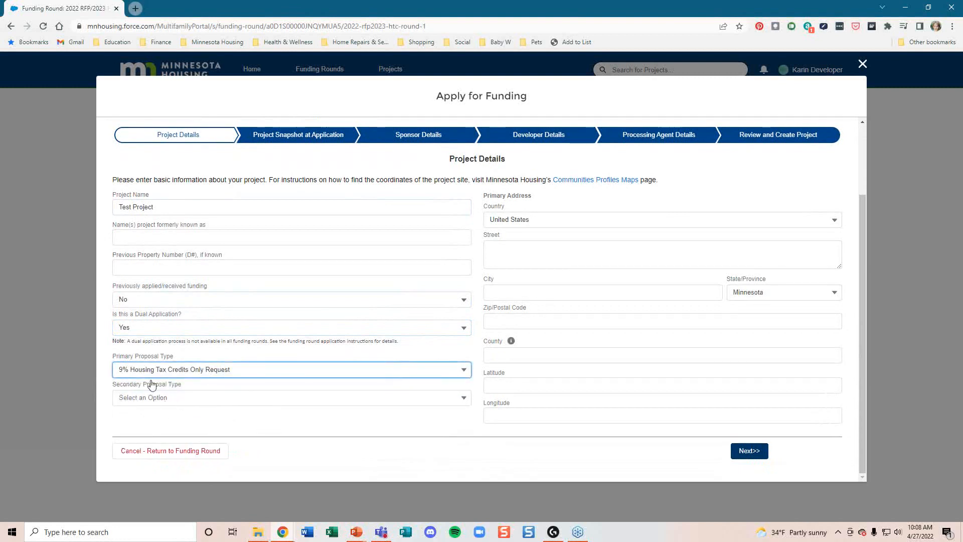
pyautogui.click(170, 398)
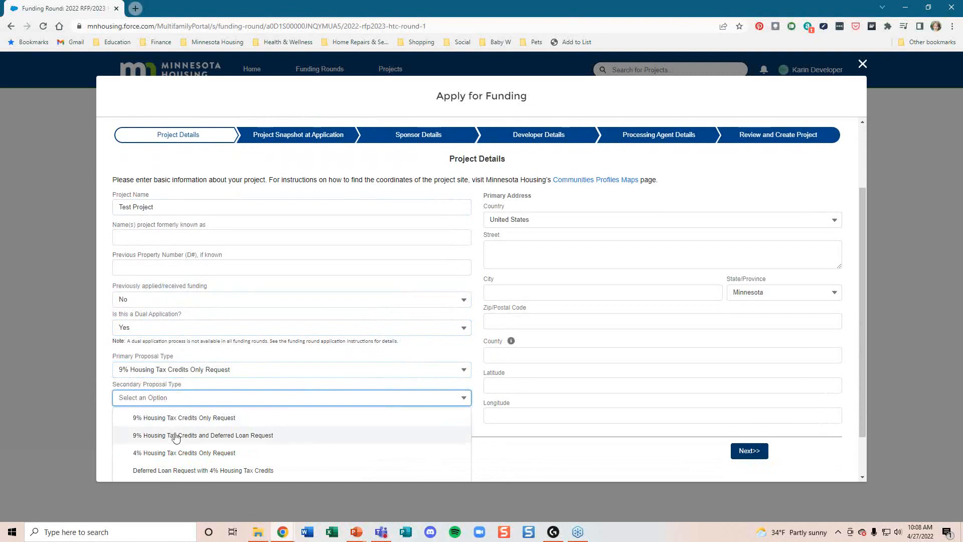
pyautogui.click(174, 470)
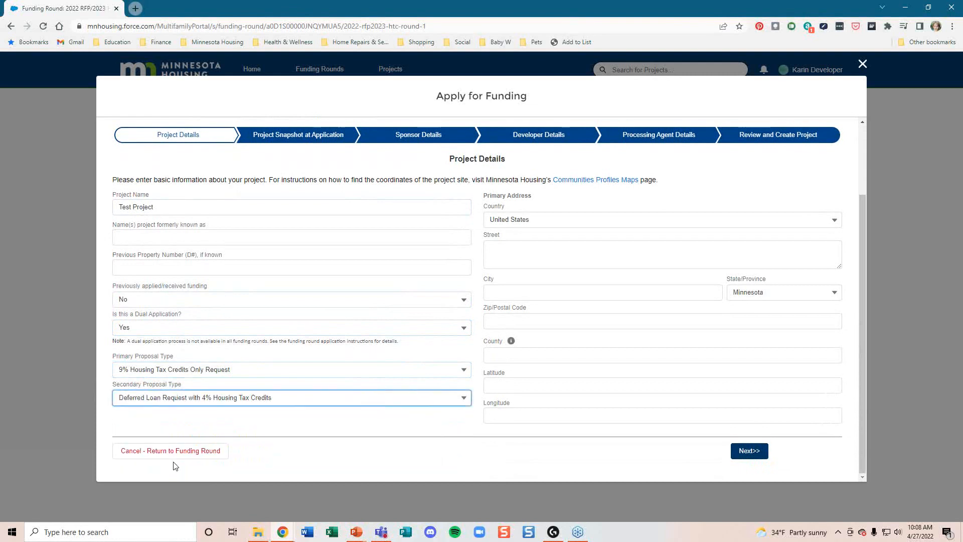
# Step: Enter the site's street, city, zip, Ramsey county, latitude and longitude (-90)
pyautogui.click(522, 253)
pyautogui.write('400')
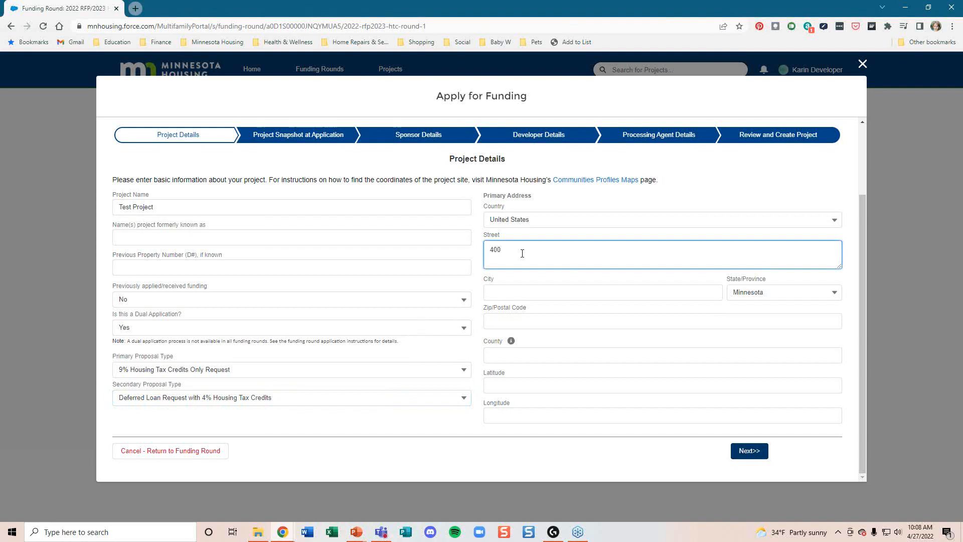
pyautogui.write(' Wabasha Street')
pyautogui.click(532, 290)
pyautogui.write('DS')
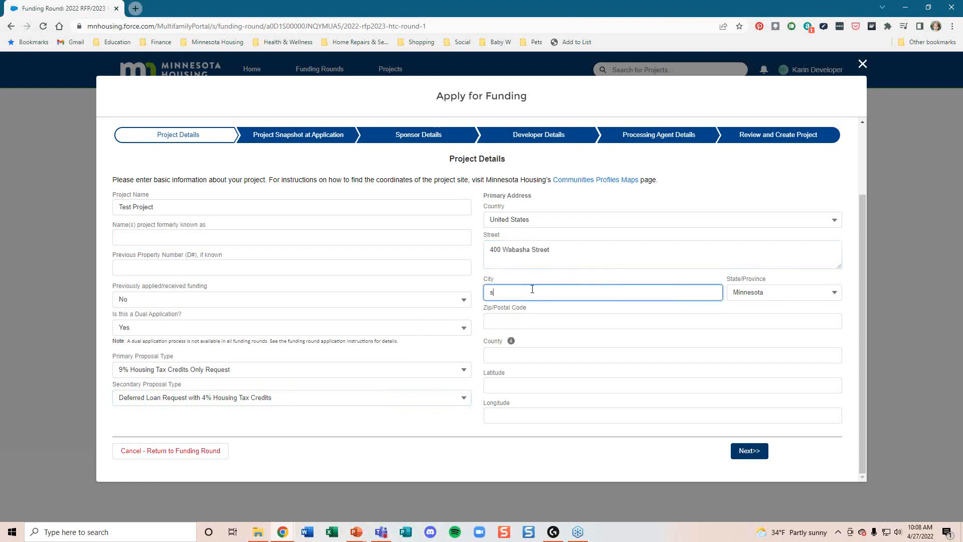
pyautogui.write('. Thomas')
pyautogui.click(569, 315)
pyautogui.write('551102')
pyautogui.click(524, 356)
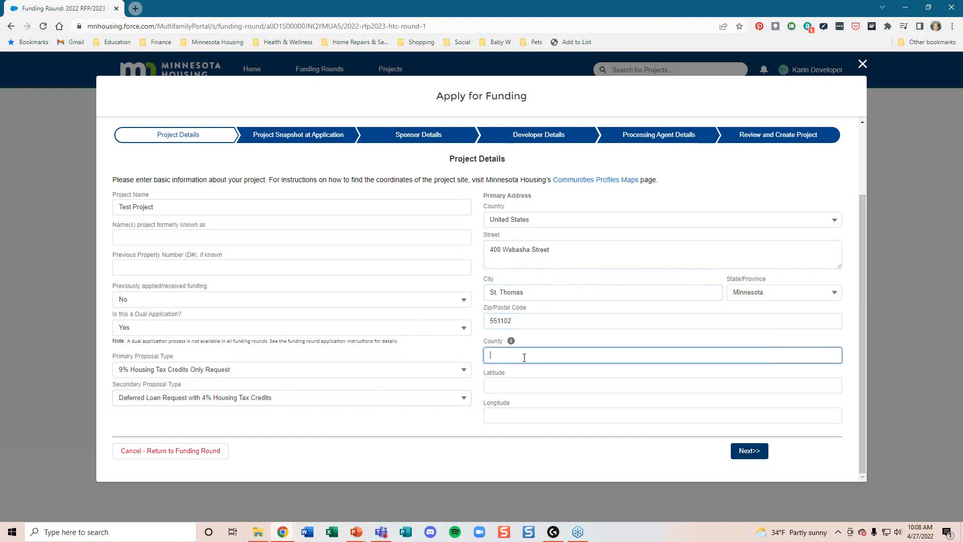
pyautogui.write('Ramsey')
pyautogui.click(544, 386)
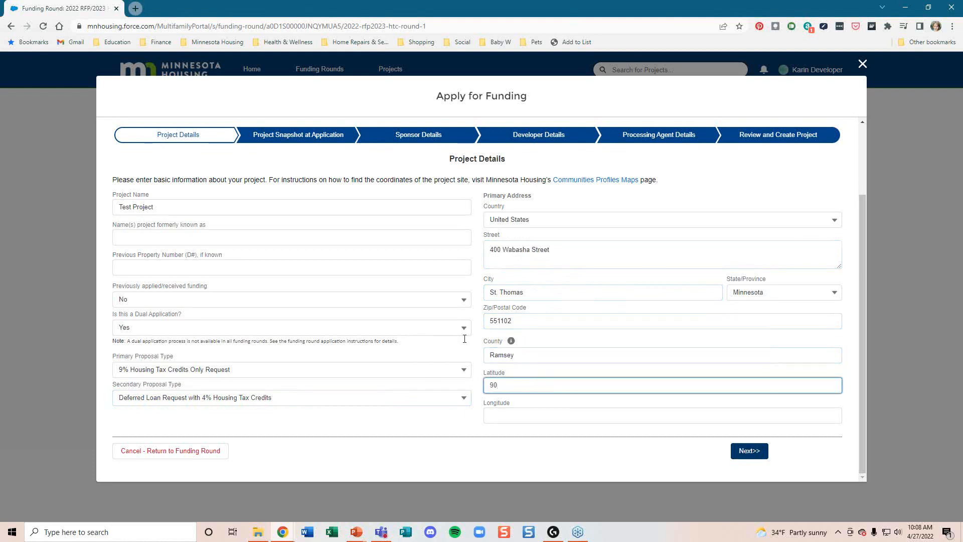
pyautogui.click(515, 416)
pyautogui.write('-90')
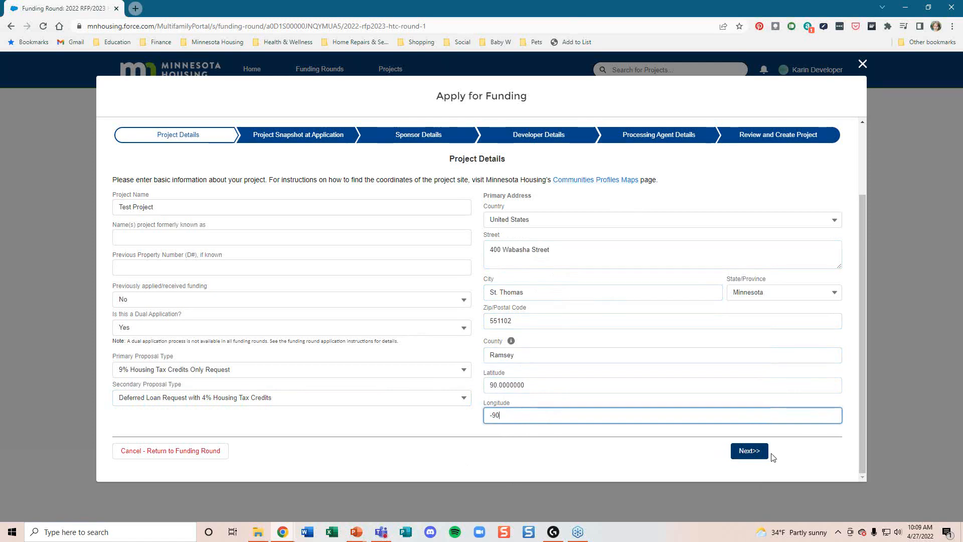
# Step: Enter 100 units and 1 building, with Yes to 100% supportive housing and No to High Priority Homeless
pyautogui.click(749, 451)
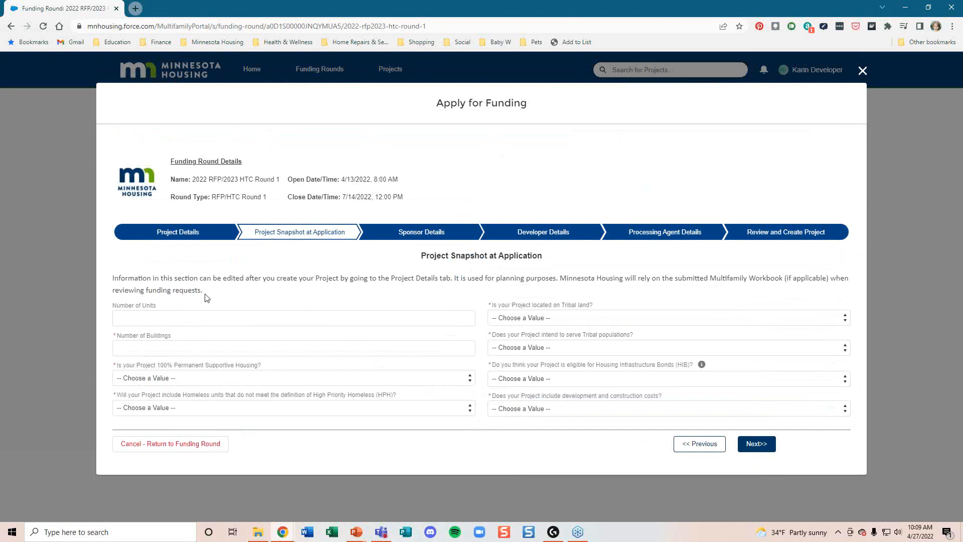
pyautogui.click(157, 322)
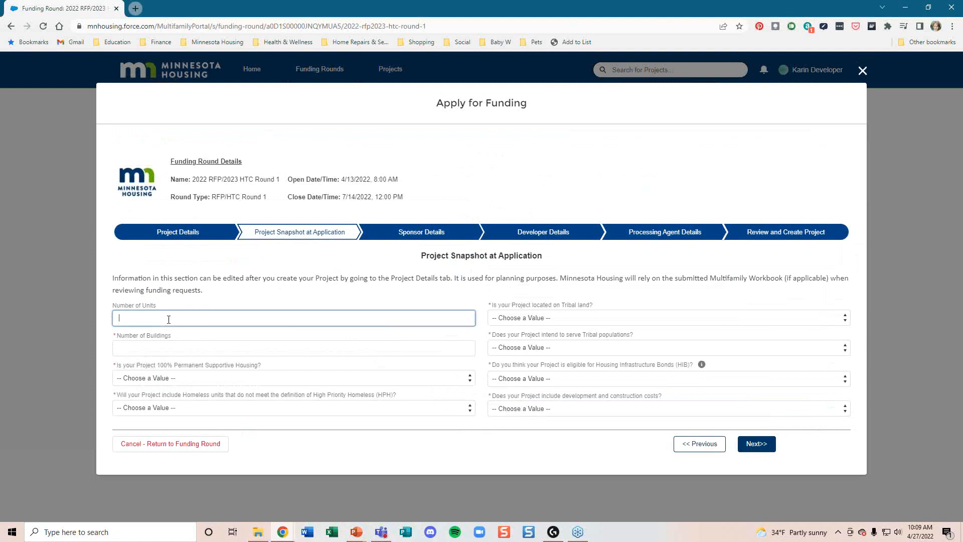
pyautogui.write('100')
pyautogui.click(153, 349)
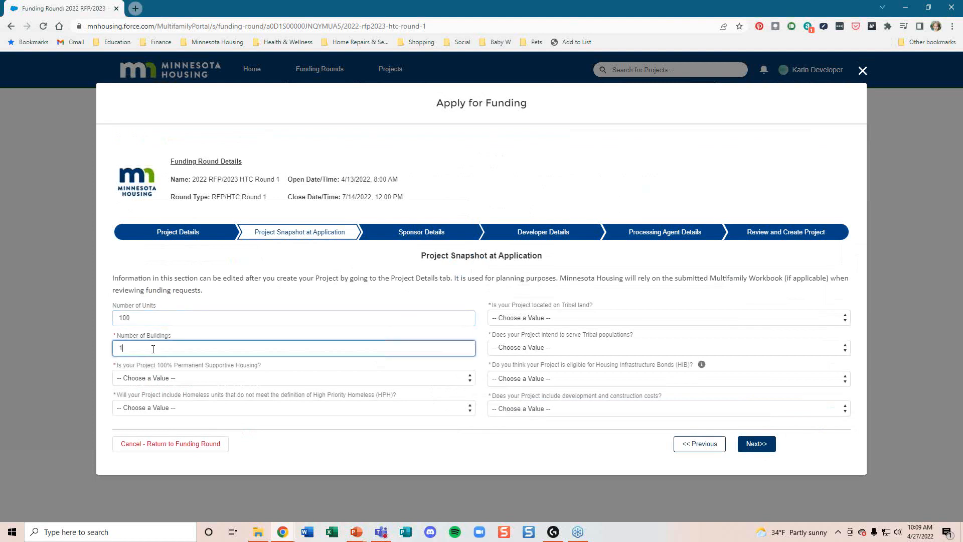
pyautogui.click(184, 379)
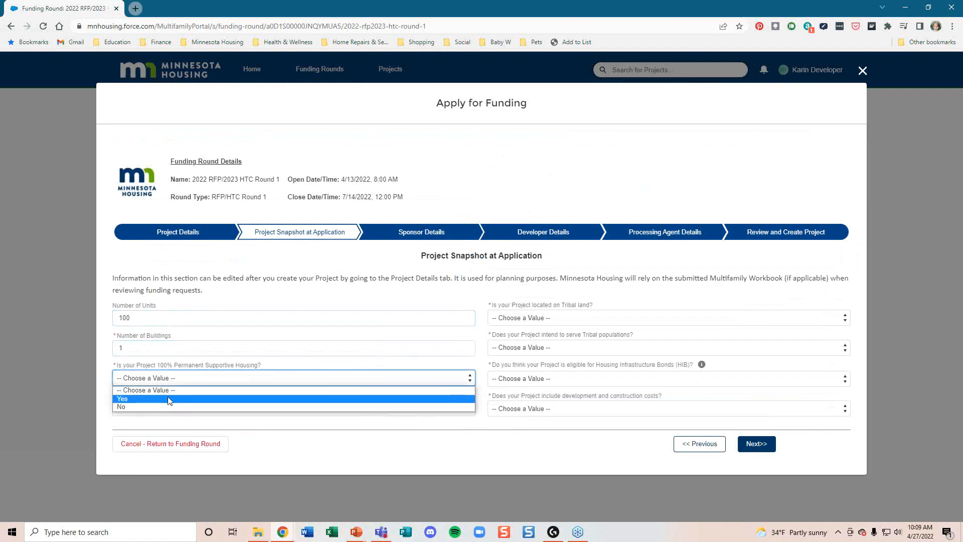
pyautogui.click(169, 399)
pyautogui.click(166, 408)
pyautogui.click(159, 435)
# Step: Answer No to Tribal land, Tribal populations and Housing Infrastructure Bonds eligibility
pyautogui.click(524, 321)
pyautogui.click(513, 346)
pyautogui.click(514, 349)
pyautogui.click(508, 375)
pyautogui.click(525, 380)
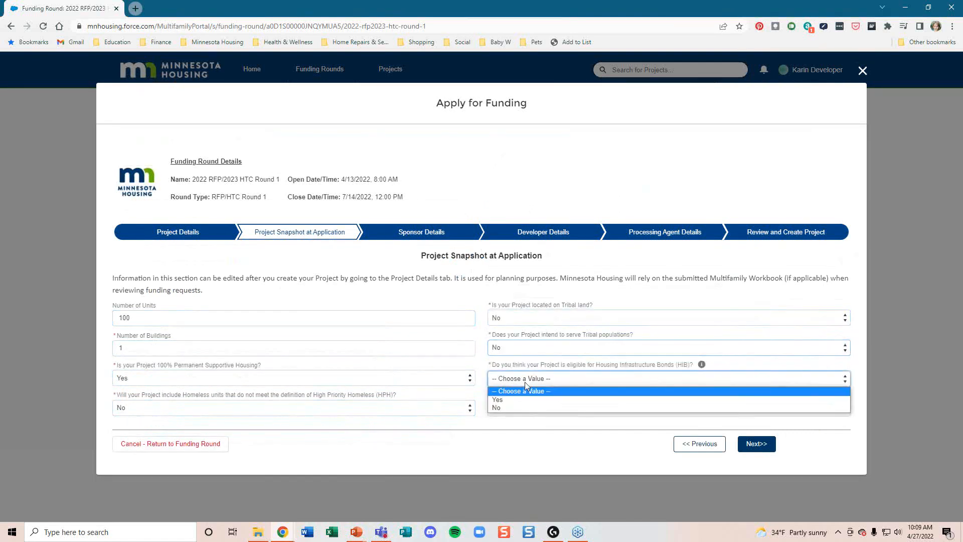
pyautogui.click(515, 407)
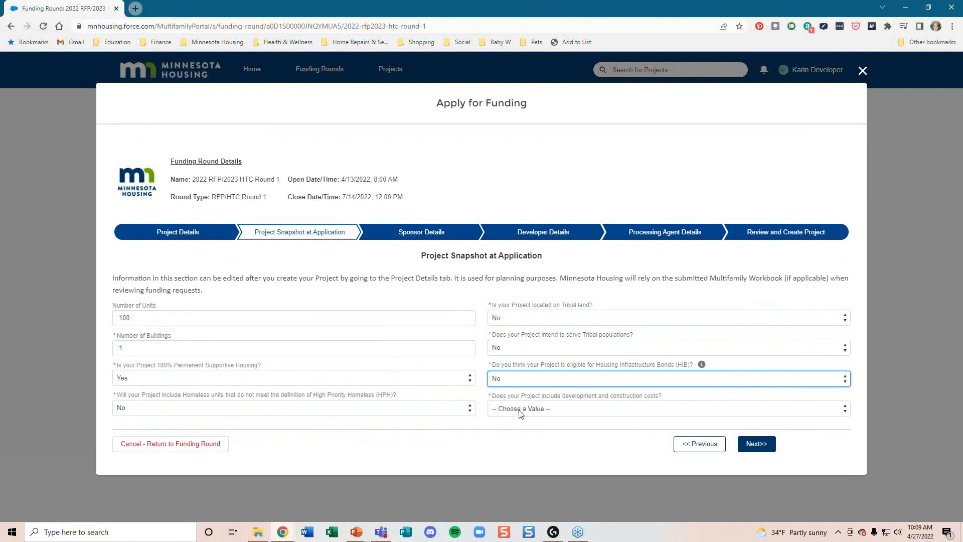
# Step: Confirm development costs and enter $10,000,000 total development and $6,000,000 construction costs
pyautogui.click(520, 411)
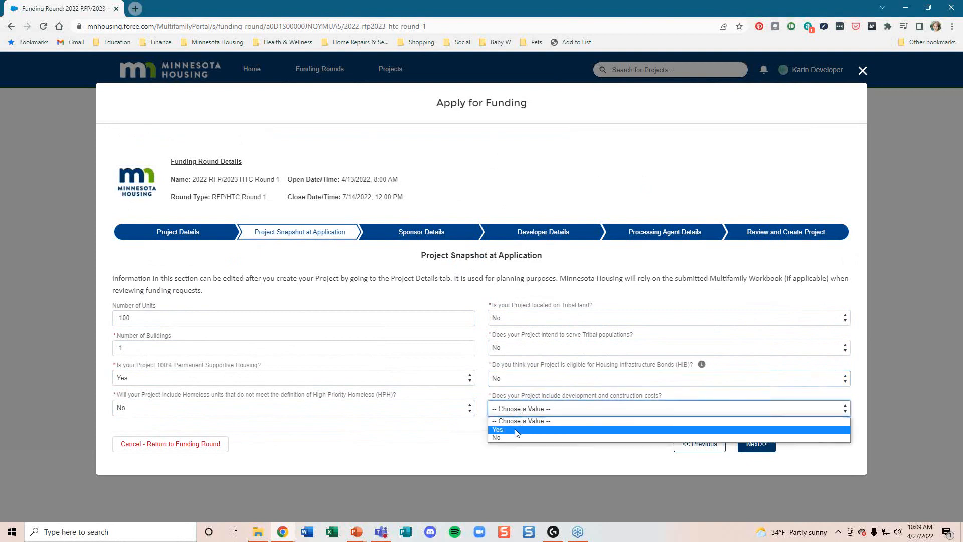
pyautogui.click(517, 430)
pyautogui.scroll(-1, 581, 417)
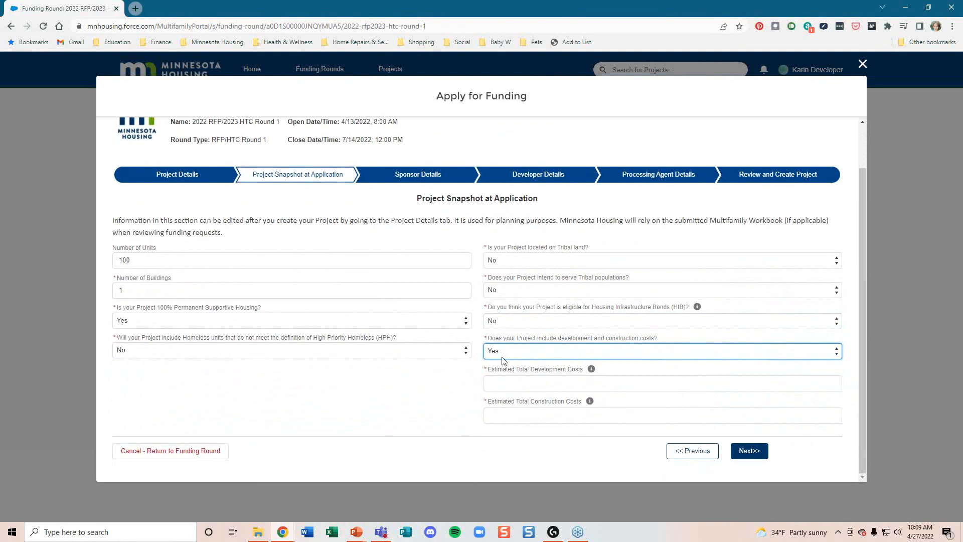
pyautogui.click(536, 384)
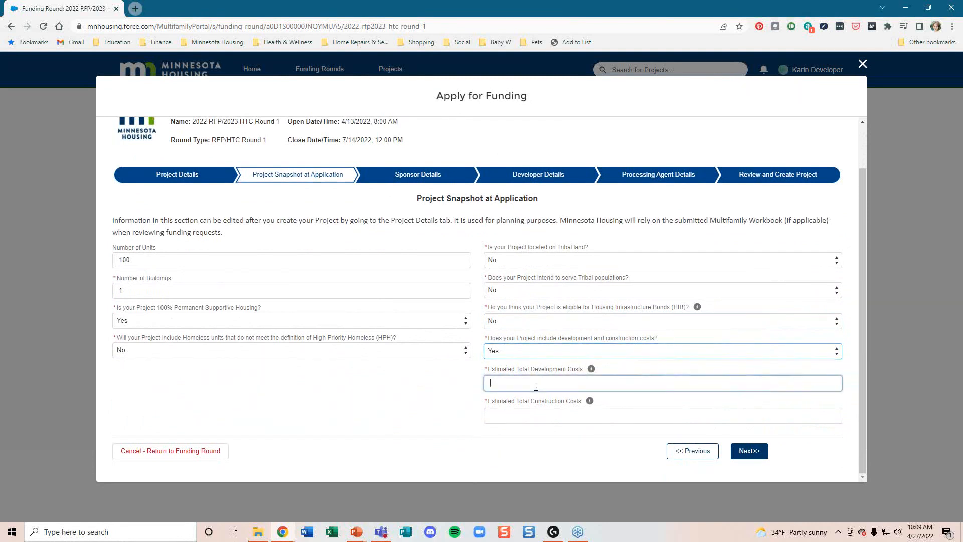
pyautogui.write('10000000')
pyautogui.click(540, 414)
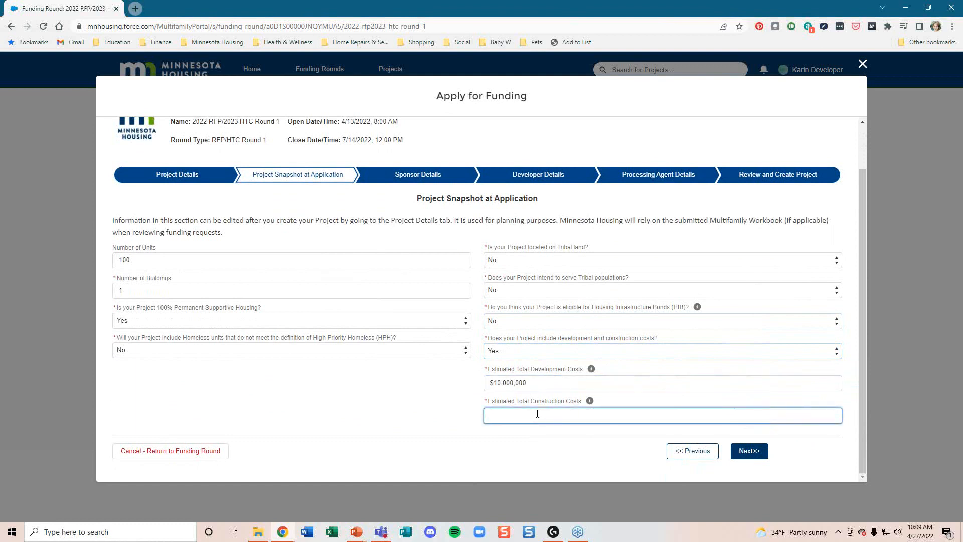
pyautogui.write('6000000')
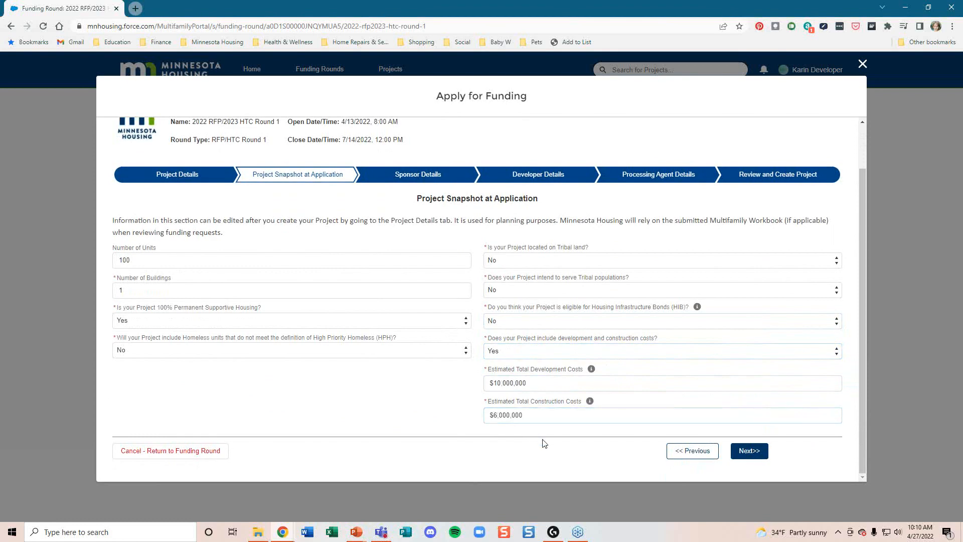
pyautogui.click(749, 452)
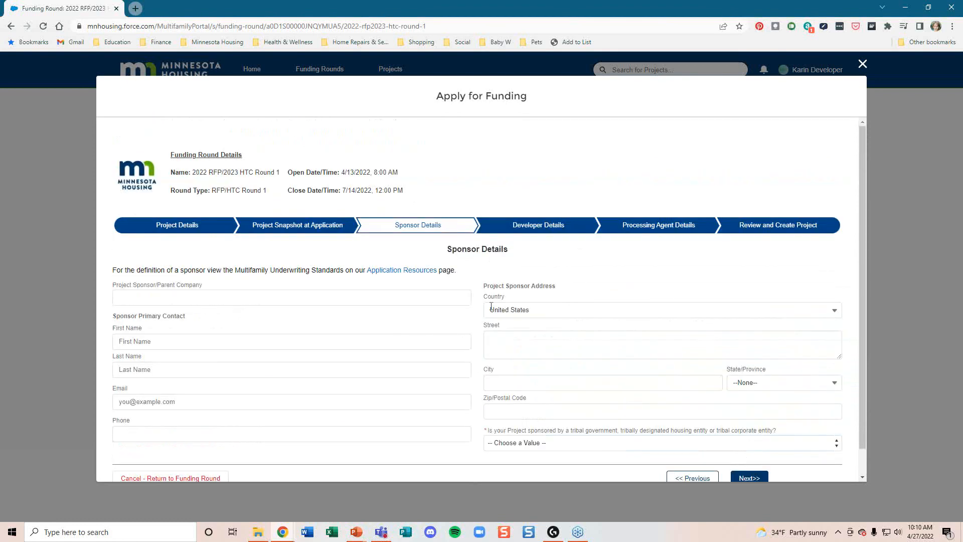
# Step: Enter Minnesota Housing as sponsor, with the contact's first and last name, e-mail and phone
pyautogui.scroll(-1, 416, 314)
pyautogui.click(167, 270)
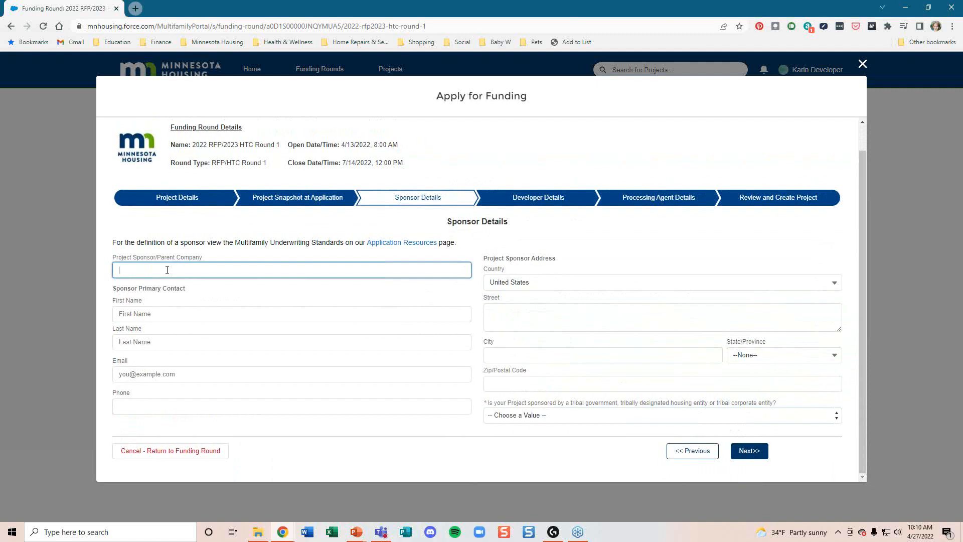
pyautogui.write('nesota Housing')
pyautogui.click(180, 314)
pyautogui.click(156, 344)
pyautogui.click(157, 372)
pyautogui.write('Test@test.com')
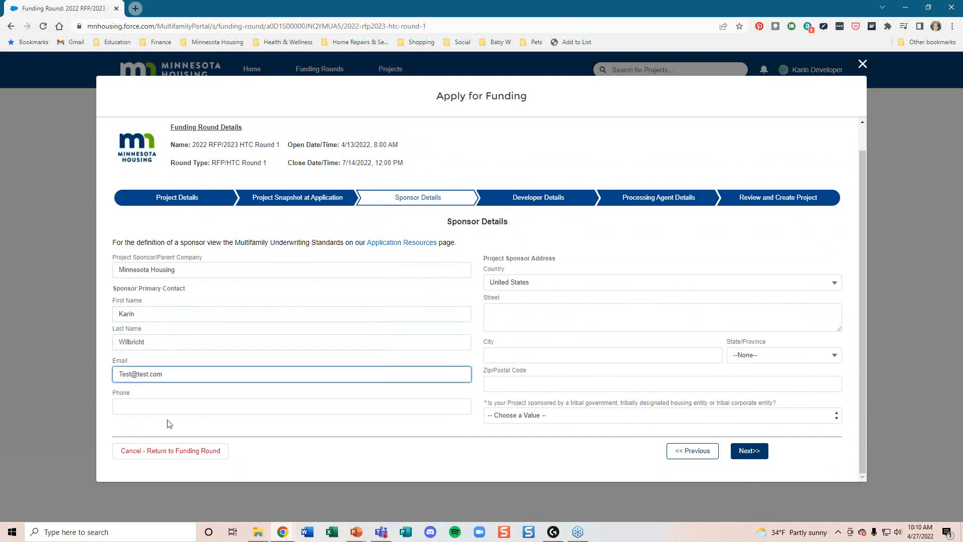
pyautogui.click(171, 409)
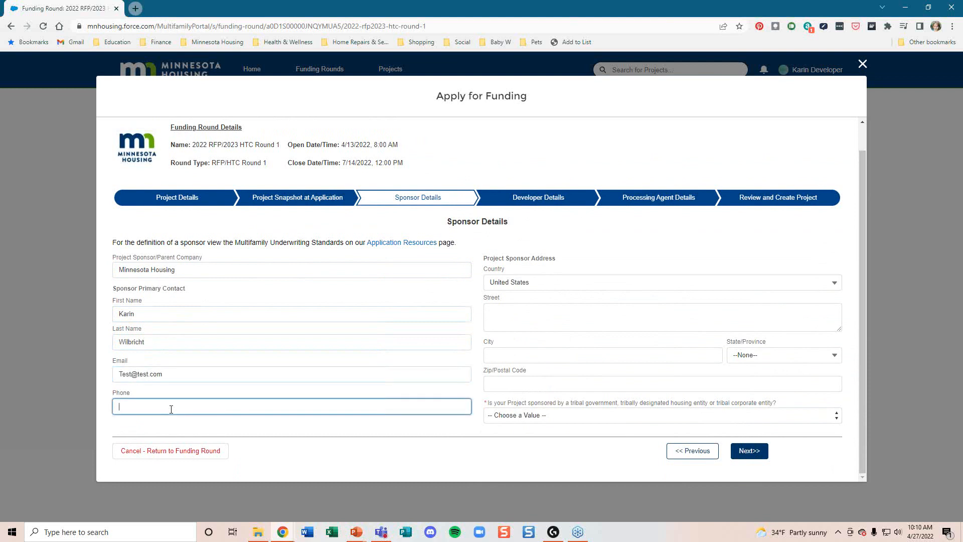
# Step: Fill in the sponsor's street, city, Delaware state and zip, and answer No to tribal sponsorship
pyautogui.click(506, 315)
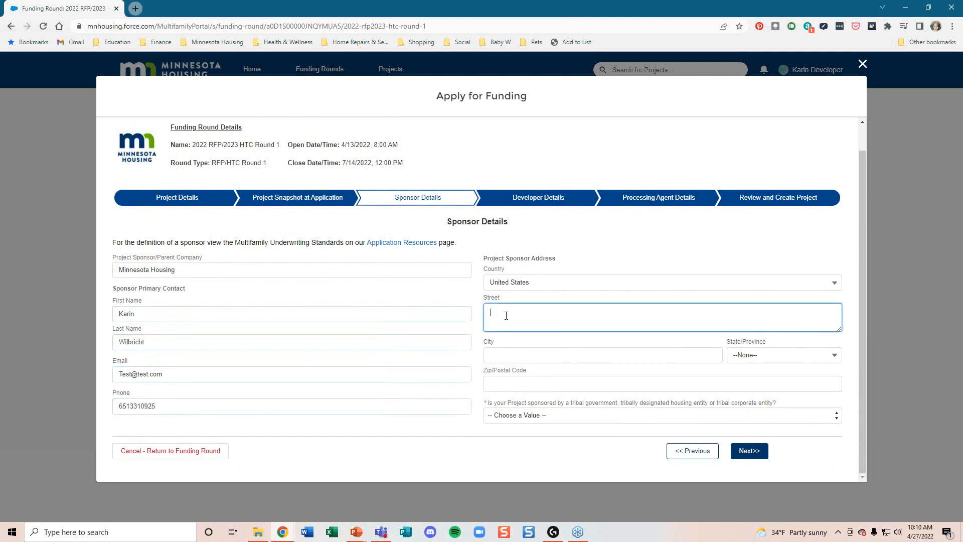
pyautogui.write('400 Wabasha')
pyautogui.click(546, 356)
pyautogui.write('St. Thomas')
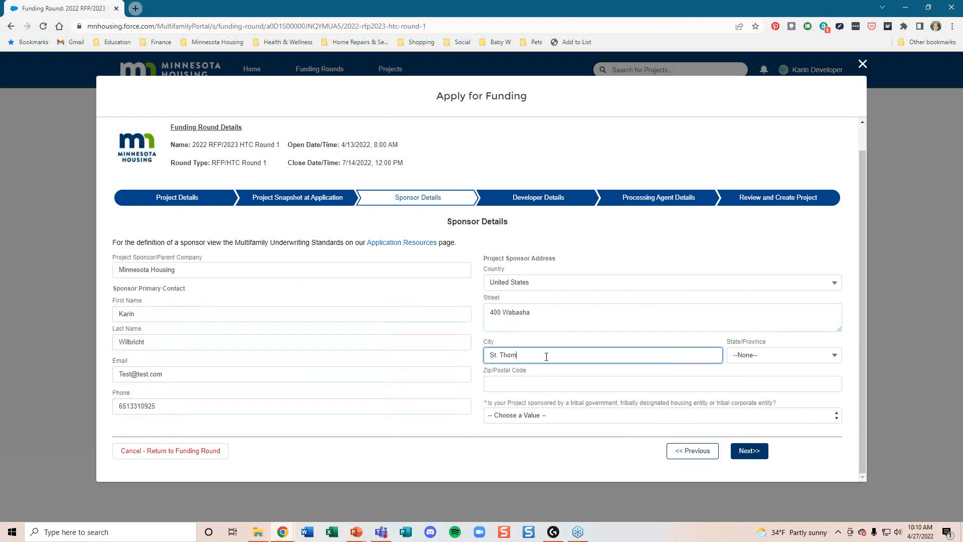
pyautogui.click(736, 357)
pyautogui.click(771, 296)
pyautogui.click(550, 384)
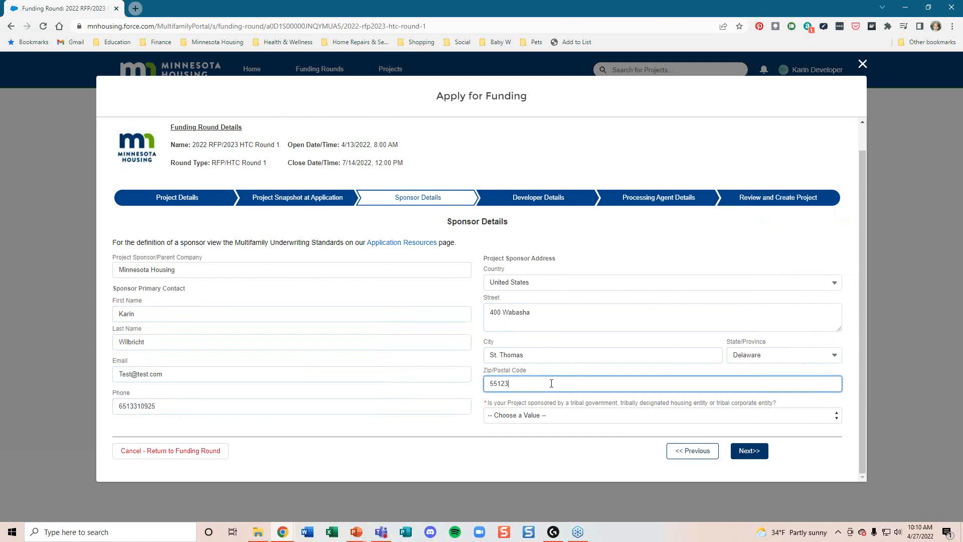
pyautogui.click(550, 416)
pyautogui.click(702, 445)
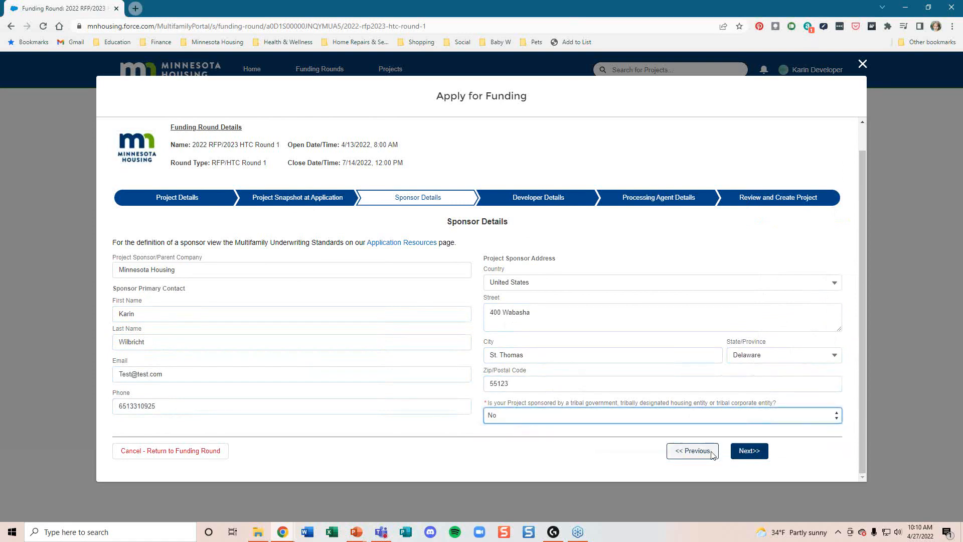
pyautogui.click(751, 453)
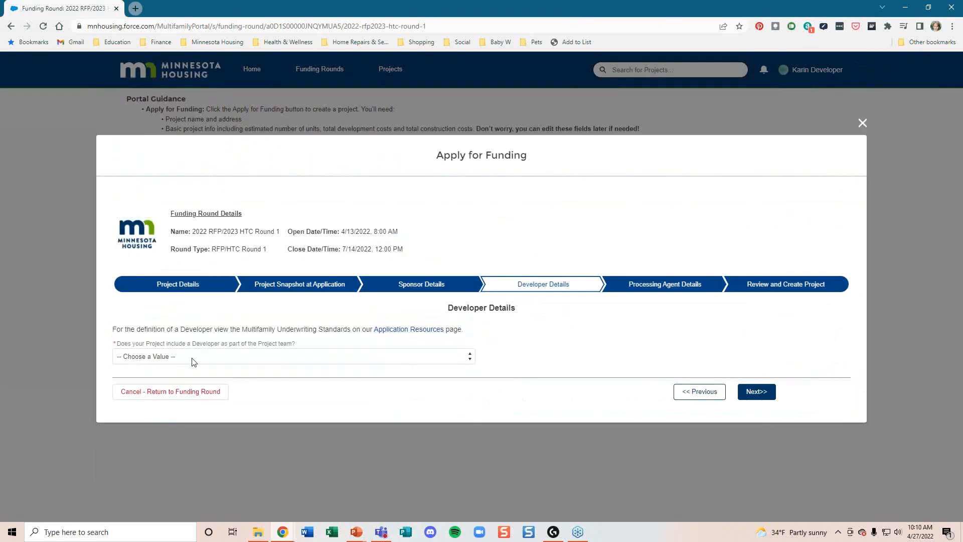
# Step: Answer No to including a Developer and No to including a Processing Agent
pyautogui.click(175, 358)
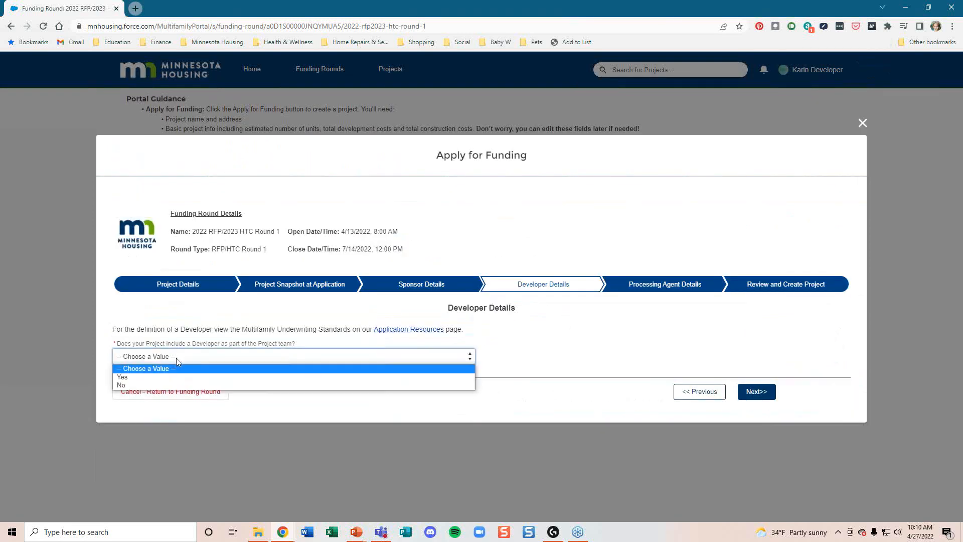
pyautogui.click(150, 385)
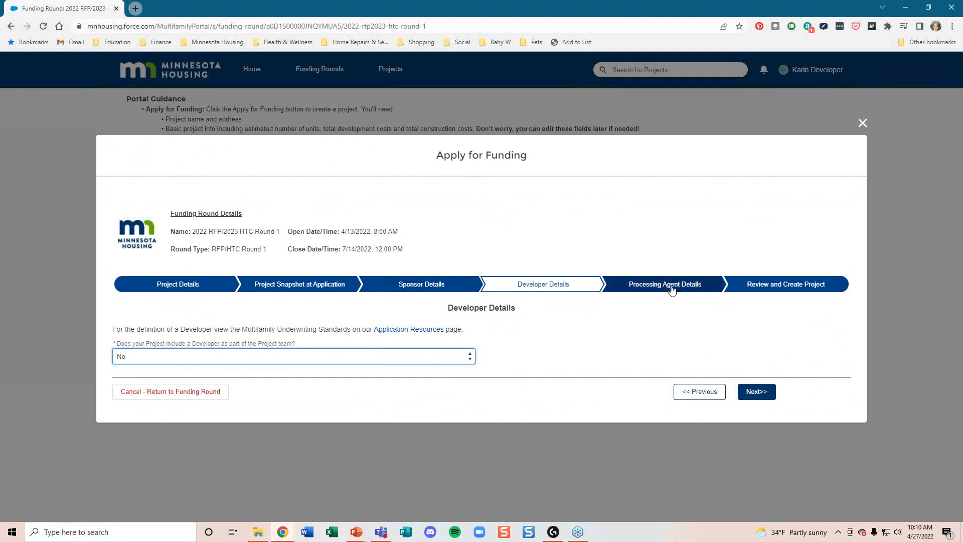
pyautogui.click(755, 392)
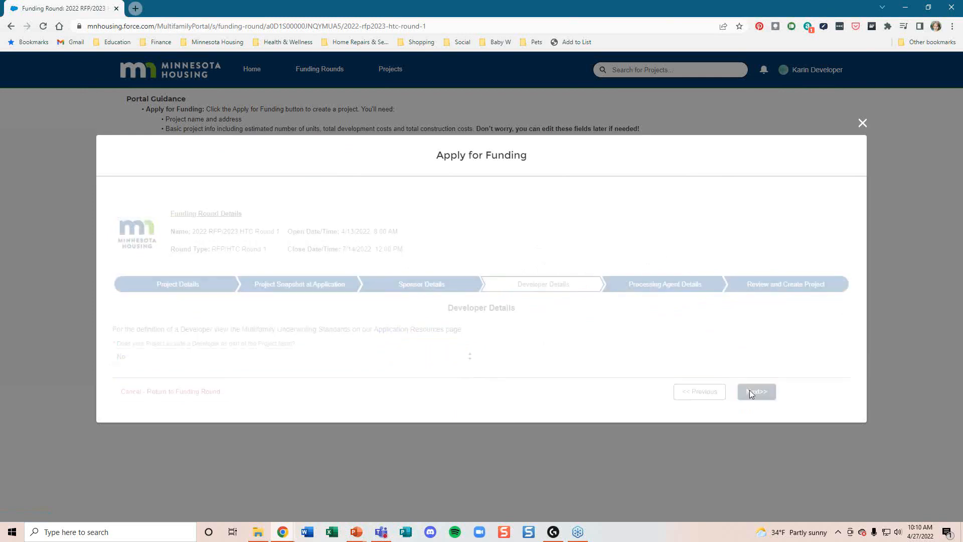
pyautogui.click(196, 357)
pyautogui.click(161, 383)
pyautogui.click(752, 392)
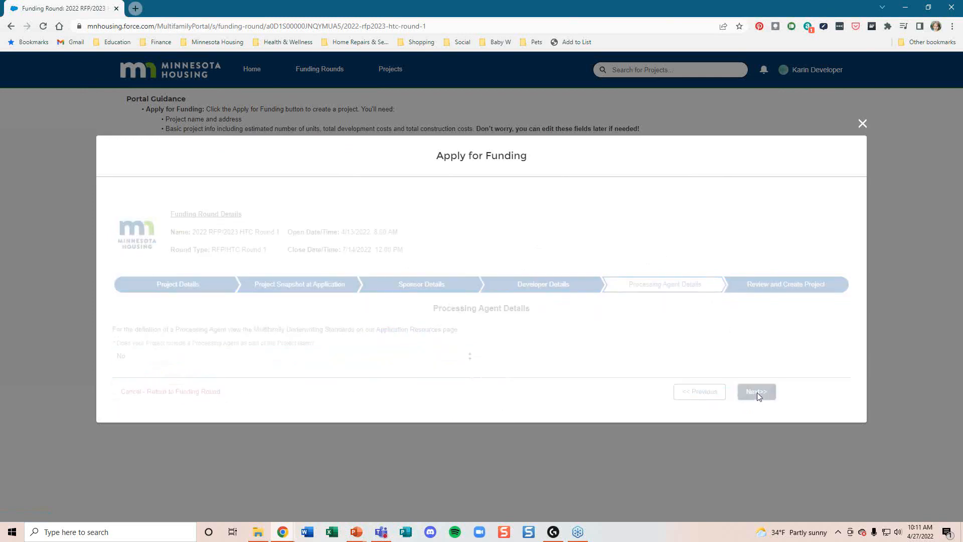
# Step: Review the project summary and create Test Project in the 2022 RFP/2023 HTC Round 1
pyautogui.scroll(-3, 629, 327)
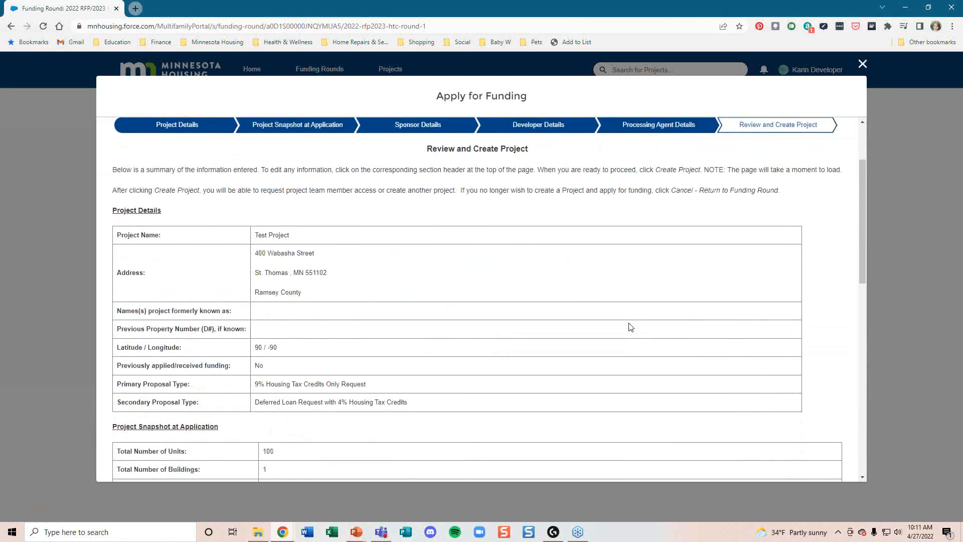
pyautogui.scroll(3, 521, 296)
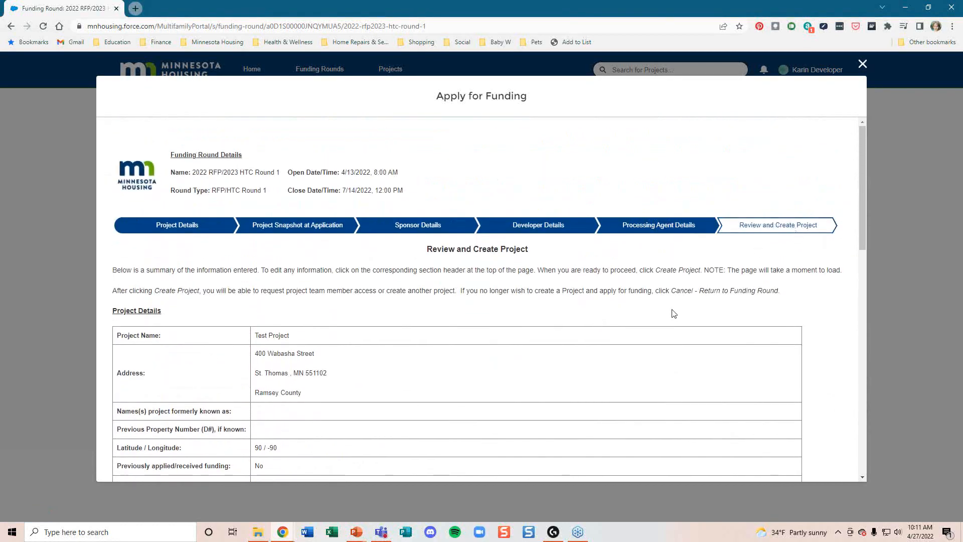
pyautogui.scroll(-5, 650, 321)
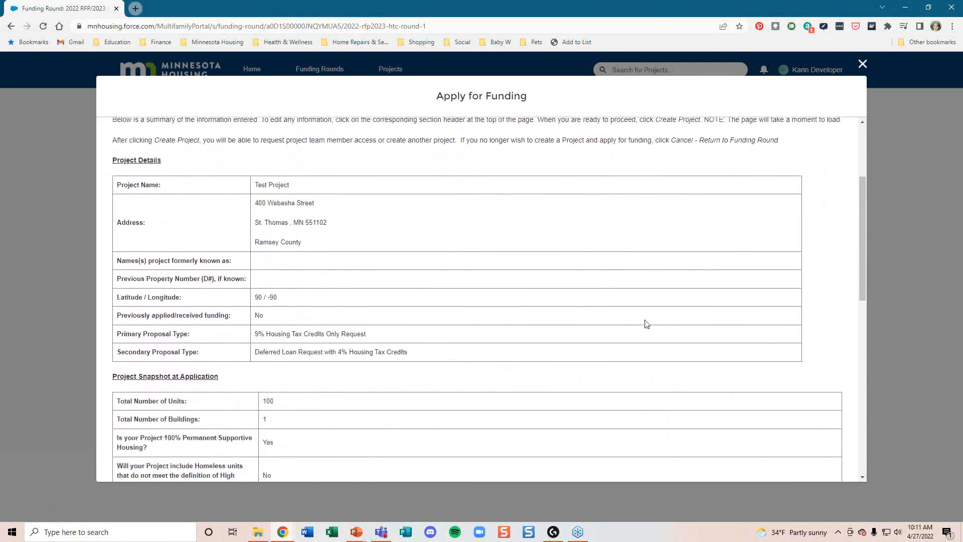
pyautogui.scroll(-4, 646, 324)
pyautogui.scroll(1, 642, 324)
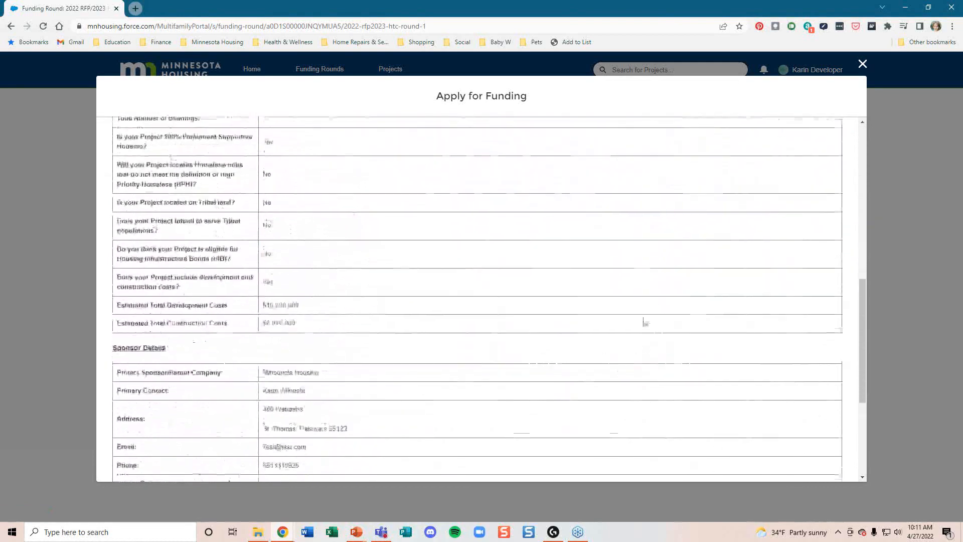
pyautogui.scroll(8, 403, 334)
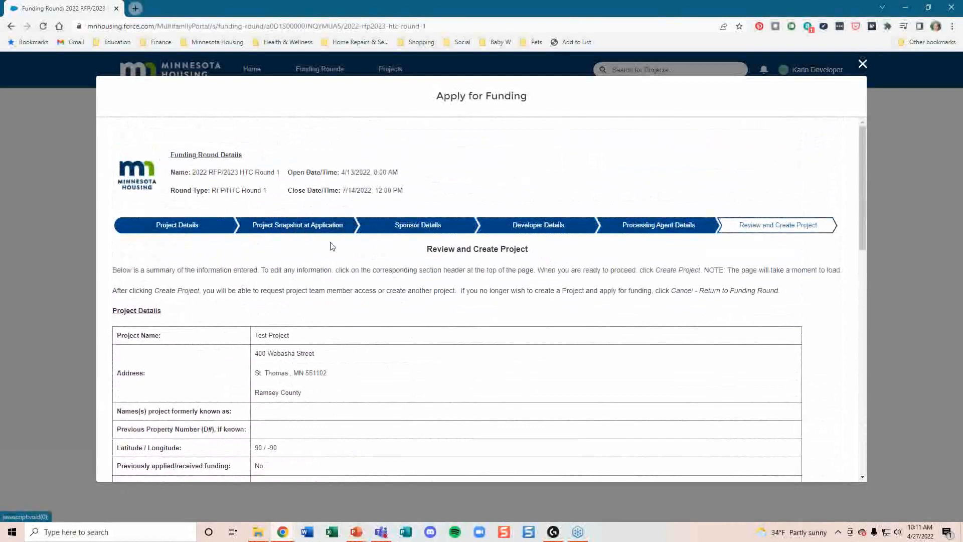
pyautogui.scroll(-10, 502, 376)
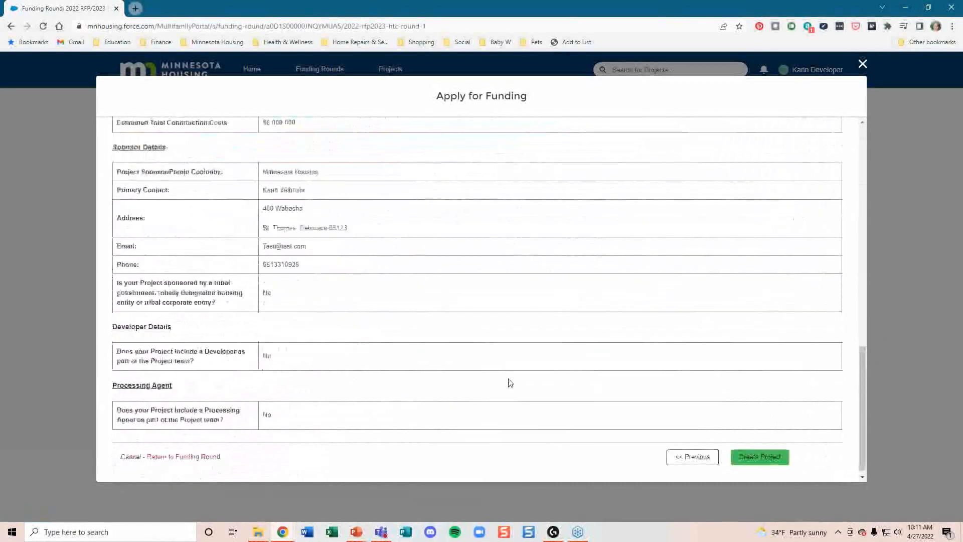
pyautogui.click(746, 453)
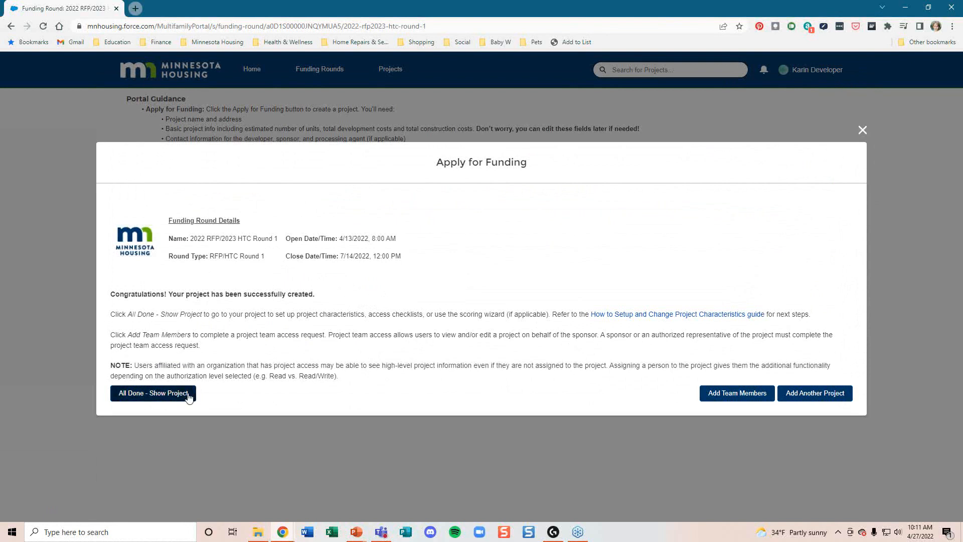
# Step: Continue from the confirmation to adding project team members
pyautogui.click(739, 395)
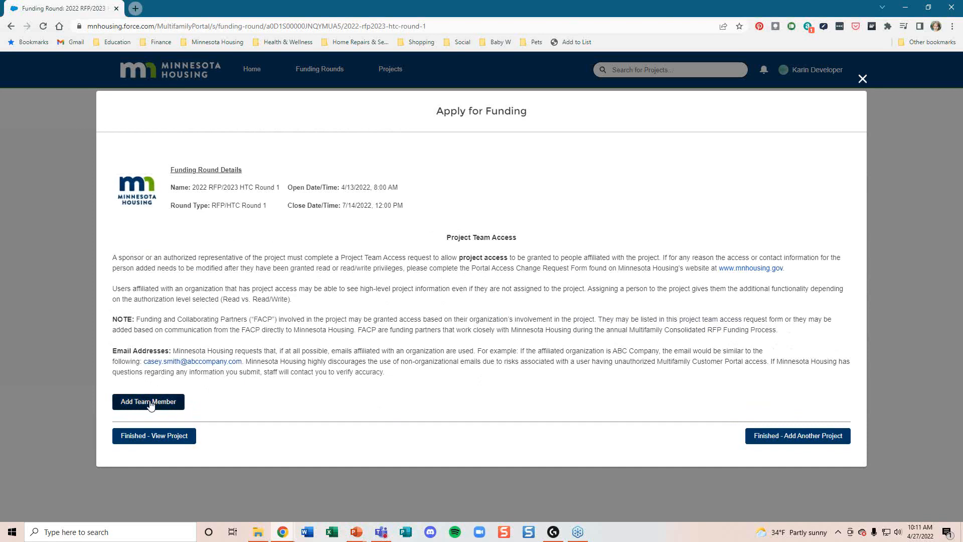
# Step: Open a blank Add Project Team Contact form for a new team member
pyautogui.click(135, 402)
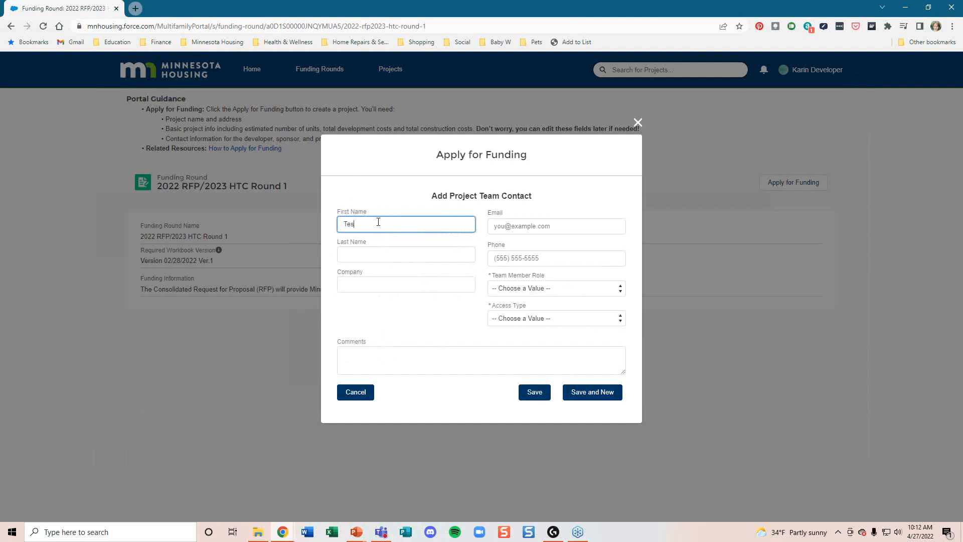
# Step: Fill in the contact's last name, company, e-mail and phone number
pyautogui.click(367, 251)
pyautogui.write('Test')
pyautogui.click(368, 284)
pyautogui.click(502, 229)
pyautogui.write('test@test.com')
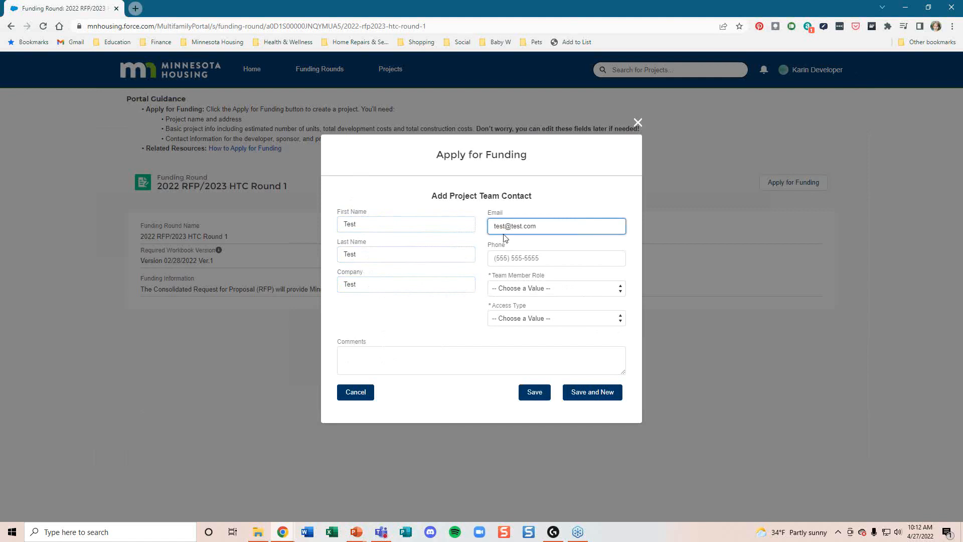
pyautogui.click(520, 258)
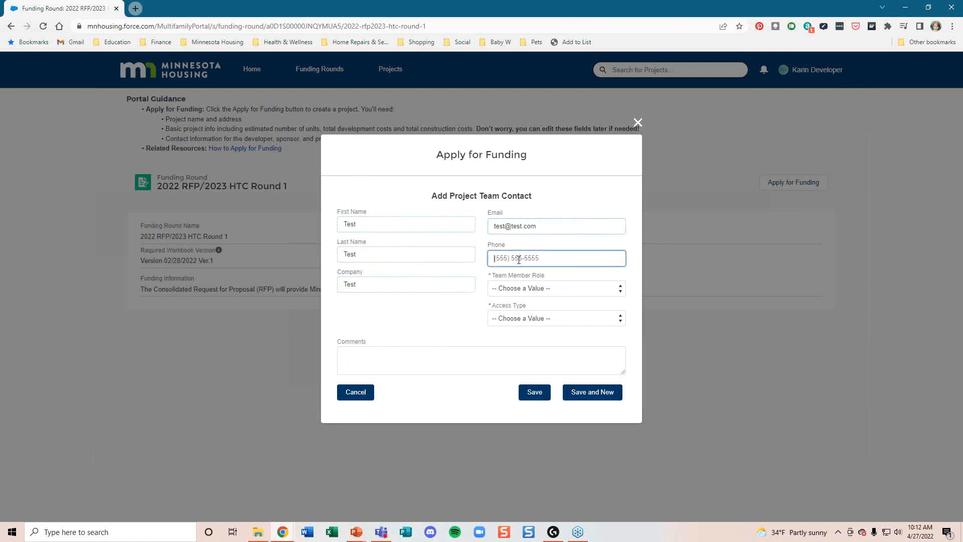
# Step: Give the contact the Attorney role with Read/Write access, save, and dismiss the new blank form
pyautogui.click(527, 289)
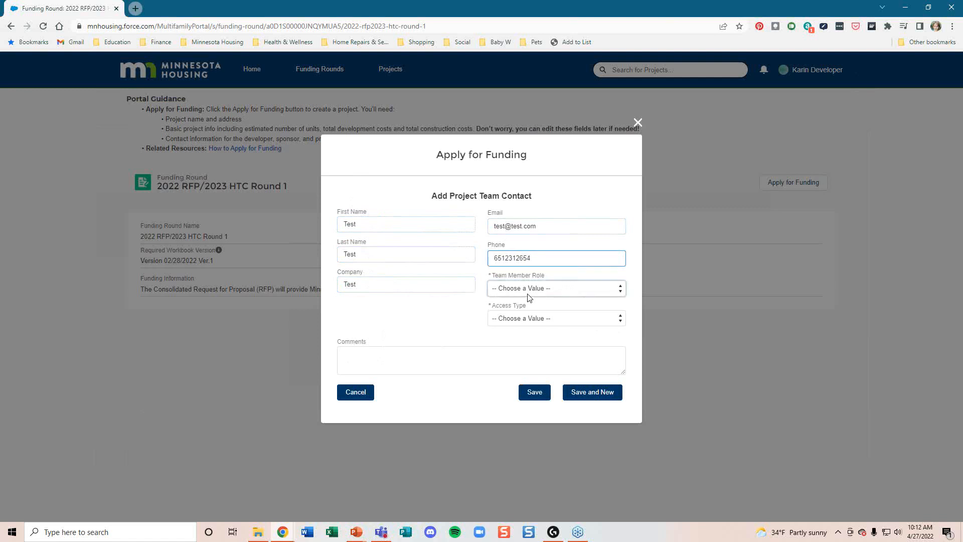
pyautogui.click(522, 316)
pyautogui.click(523, 318)
pyautogui.click(522, 348)
pyautogui.click(593, 398)
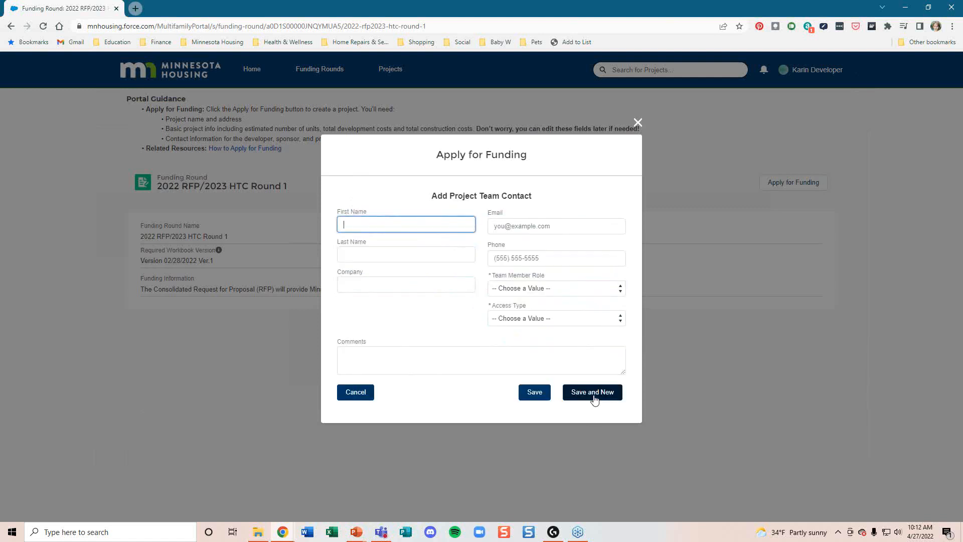
pyautogui.click(362, 392)
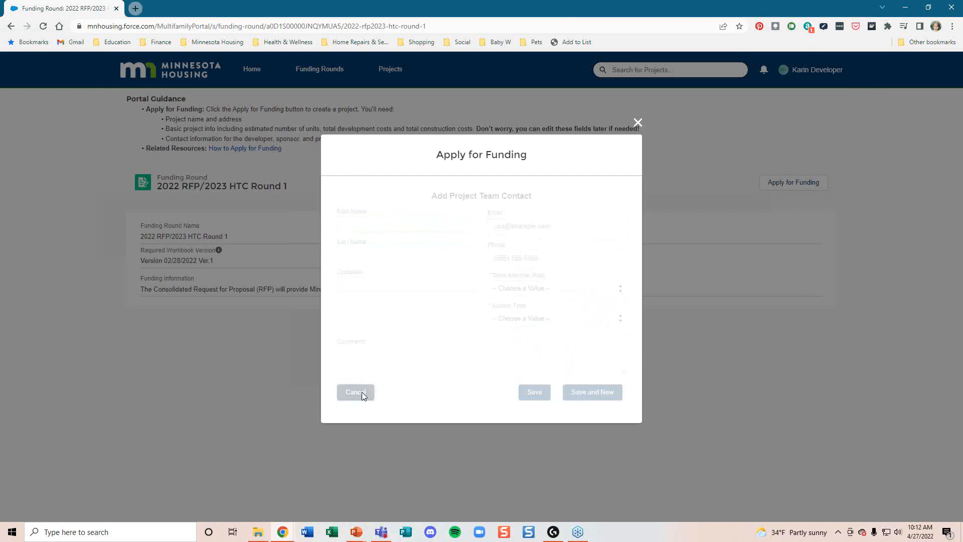
# Step: Review the Project Team table and finish, opening the Test Project page
pyautogui.scroll(-2, 502, 351)
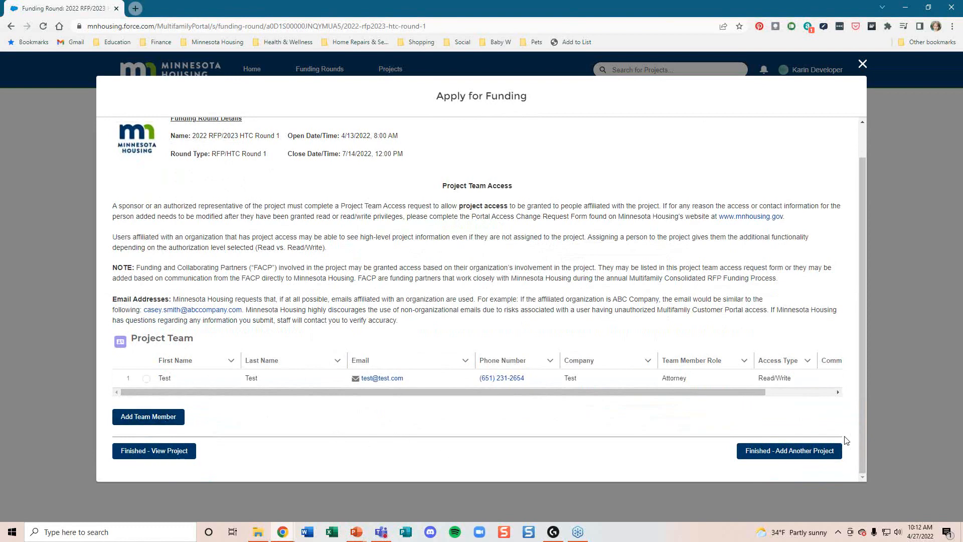
pyautogui.click(148, 452)
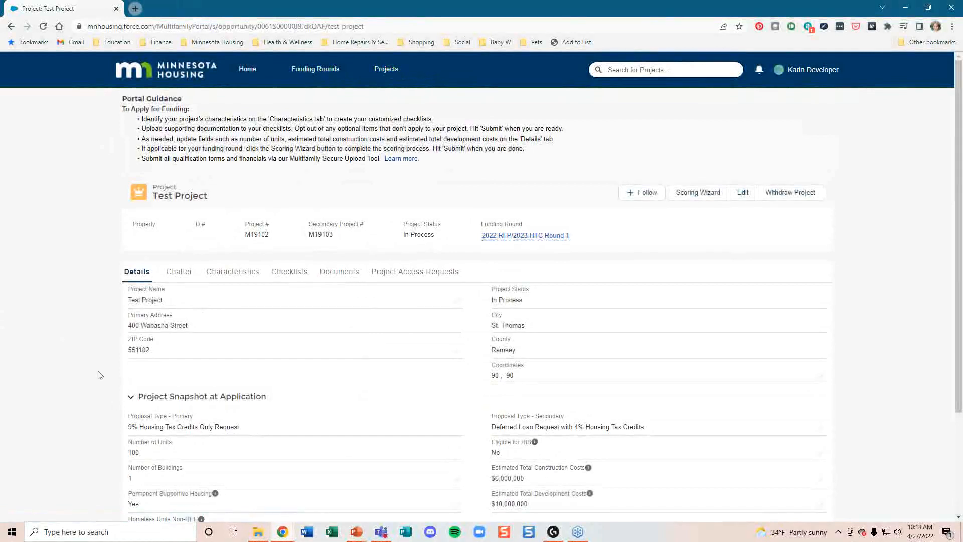
pyautogui.scroll(-2, 98, 373)
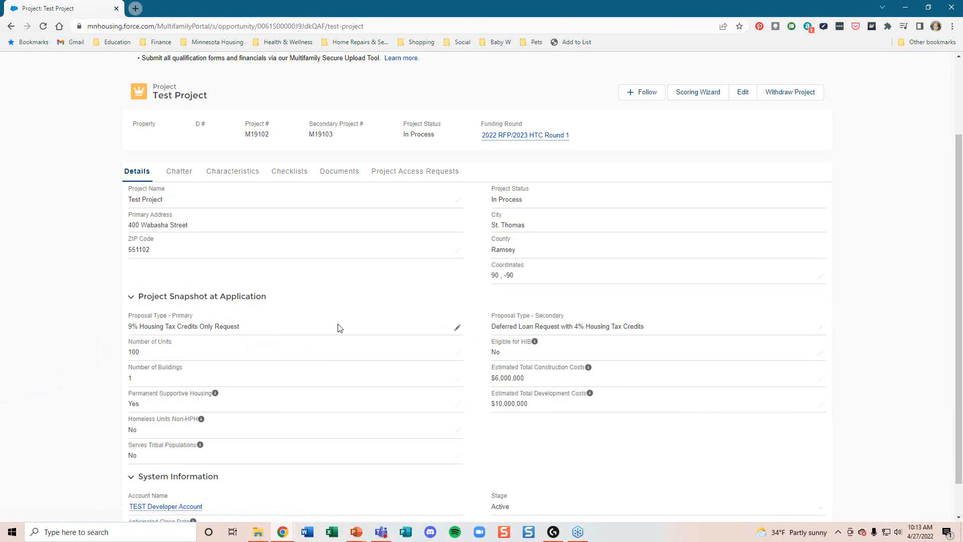
pyautogui.scroll(1, 410, 382)
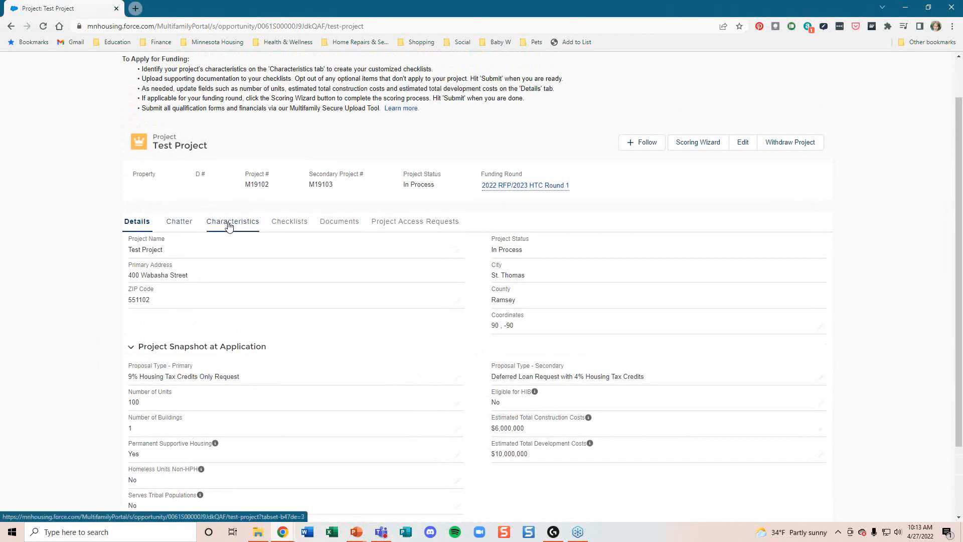
# Step: Show the Test Project's Characteristics tab and browse the available characteristics
pyautogui.click(233, 223)
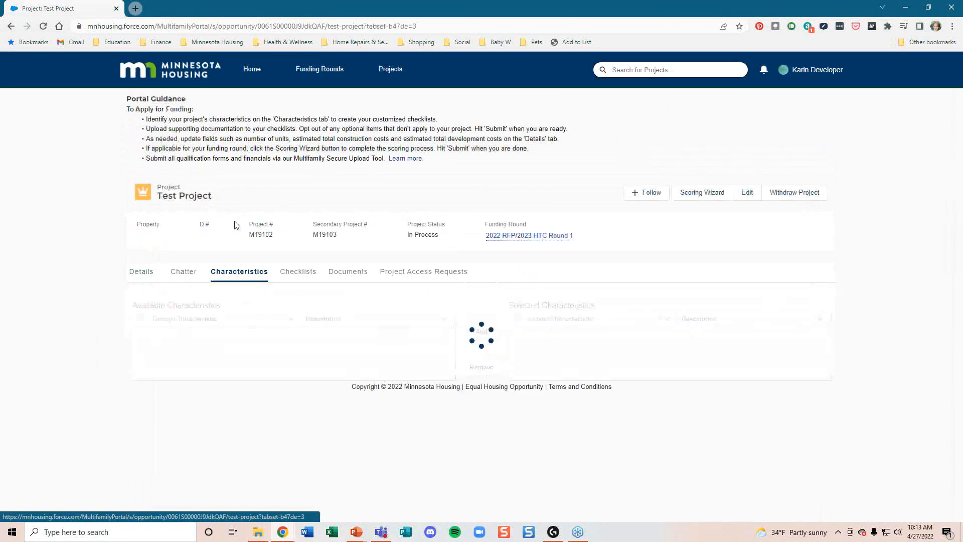
pyautogui.scroll(-5, 238, 224)
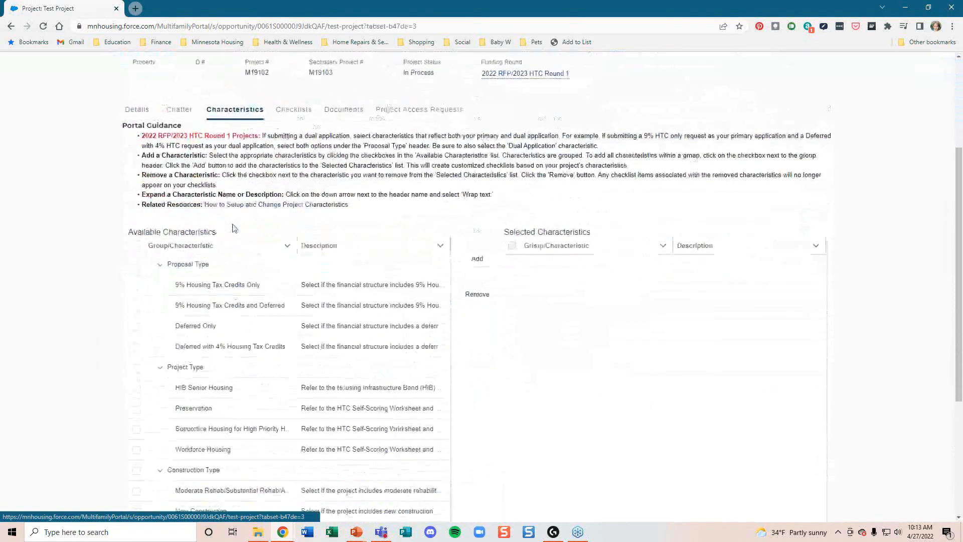
pyautogui.scroll(-3, 236, 387)
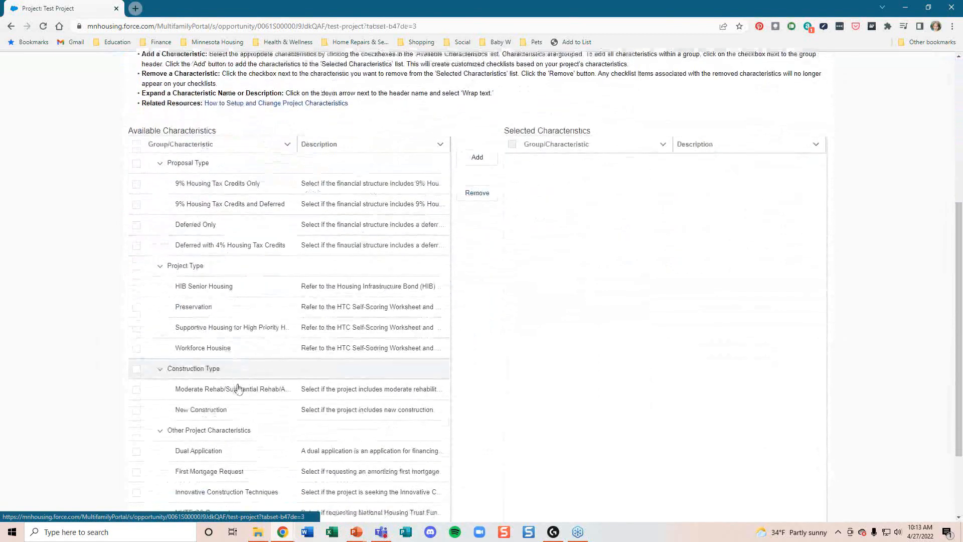
pyautogui.scroll(3, 240, 430)
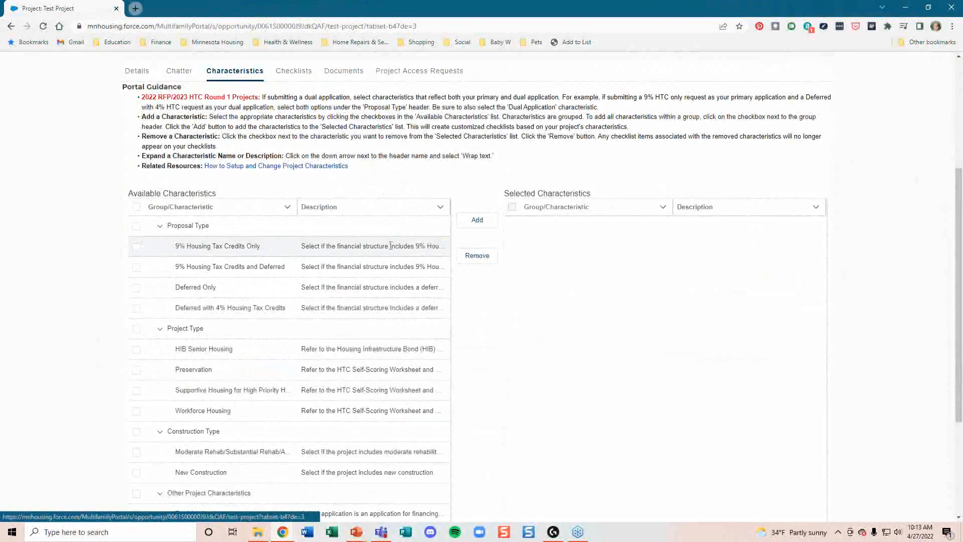
# Step: Wrap the Description column text so full characteristic descriptions show
pyautogui.click(440, 209)
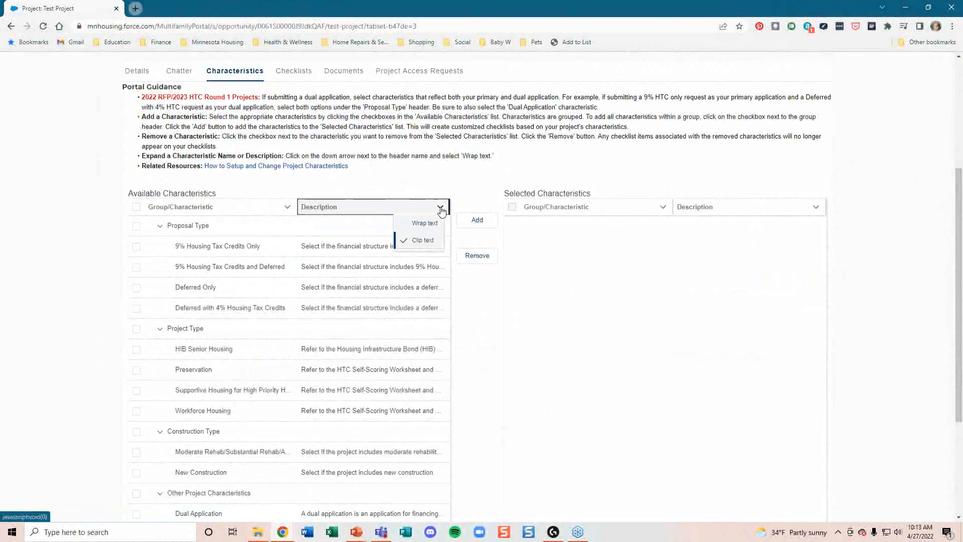
pyautogui.click(413, 225)
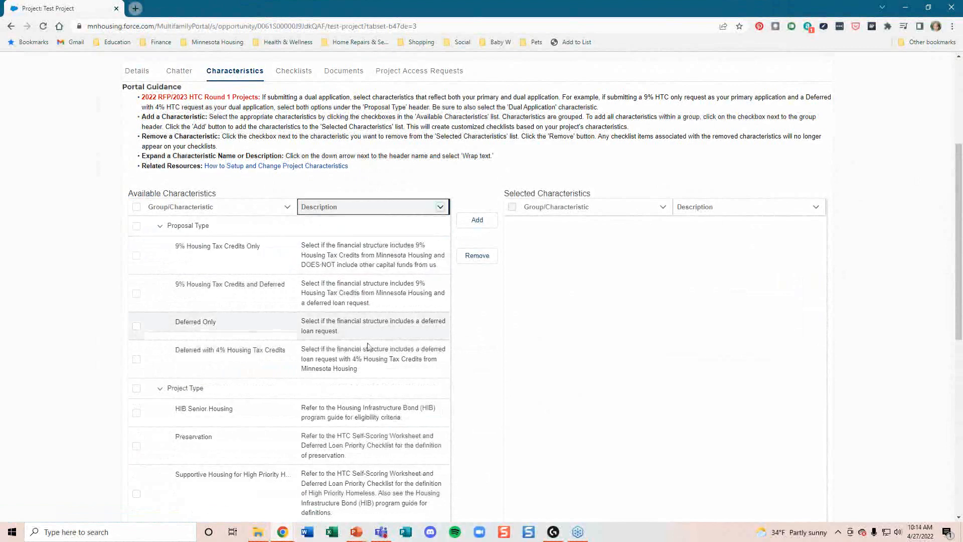
pyautogui.scroll(-2, 367, 471)
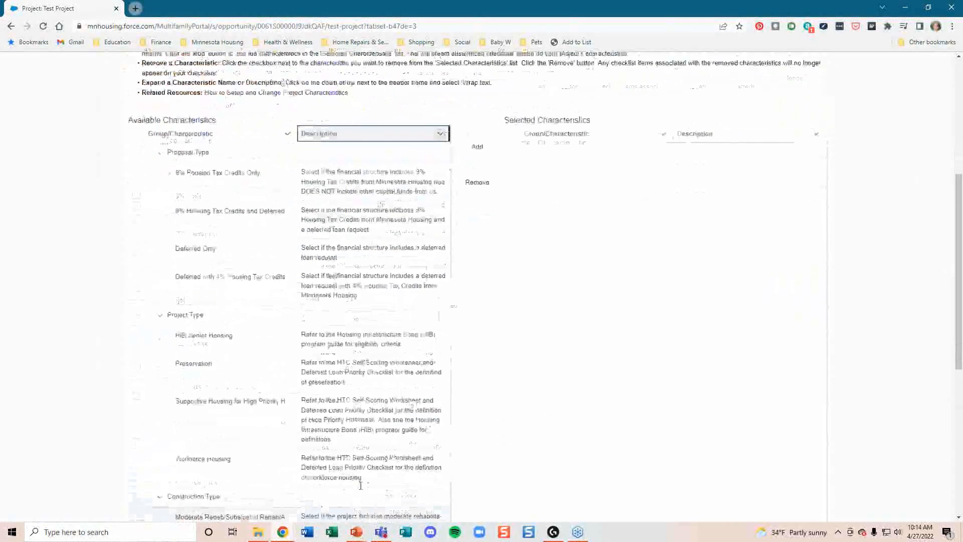
pyautogui.scroll(3, 359, 391)
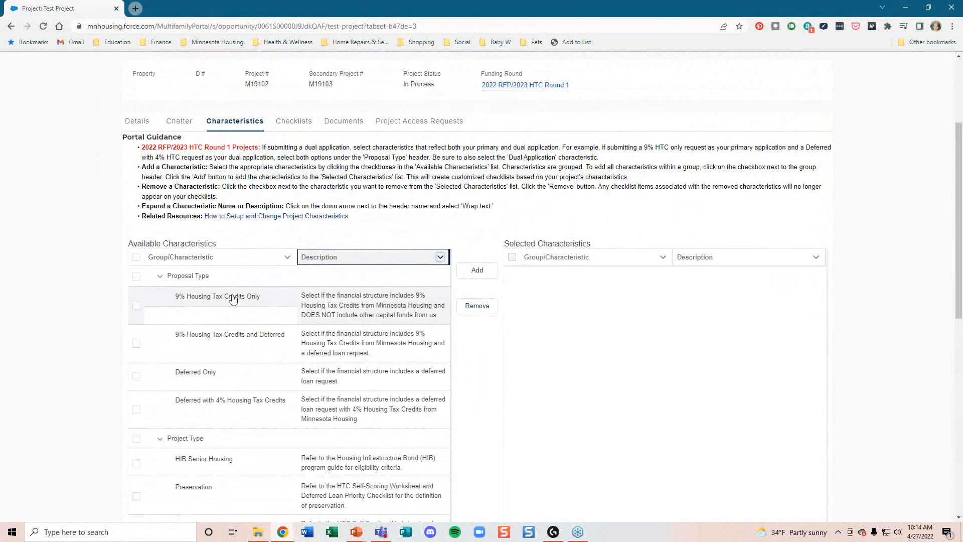
# Step: Check 9% HTC Only, Deferred with 4% HTC, Supportive Housing and New Construction
pyautogui.click(137, 307)
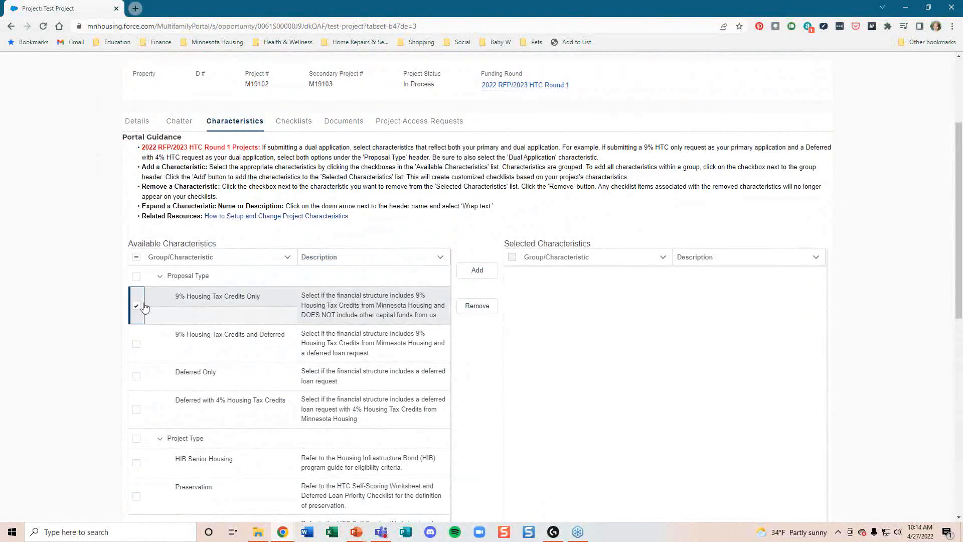
pyautogui.click(139, 411)
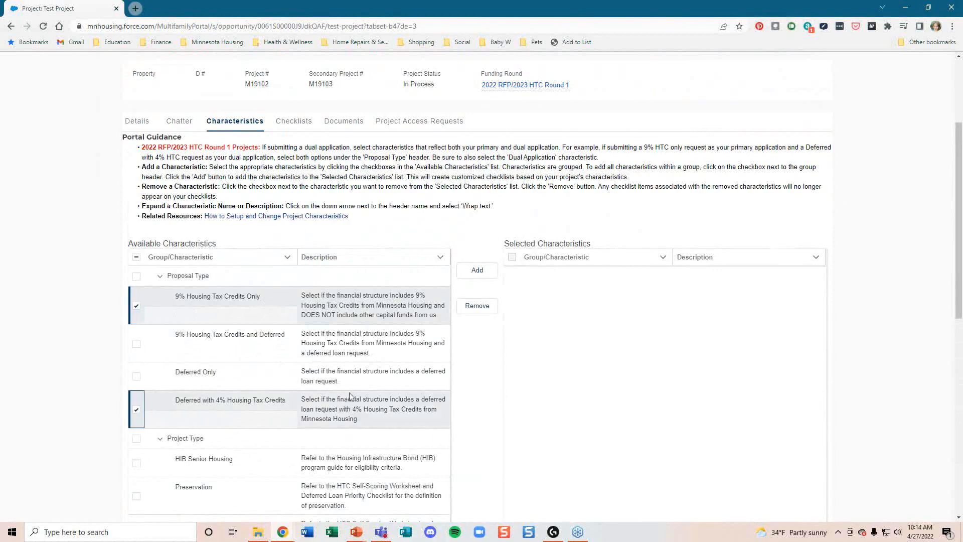
pyautogui.scroll(-1, 349, 396)
pyautogui.scroll(-4, 350, 393)
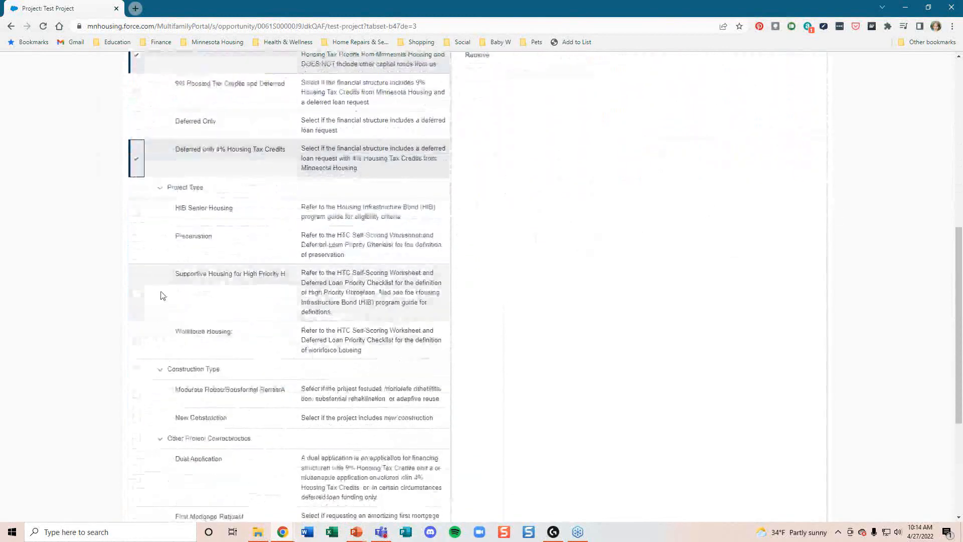
pyautogui.click(139, 293)
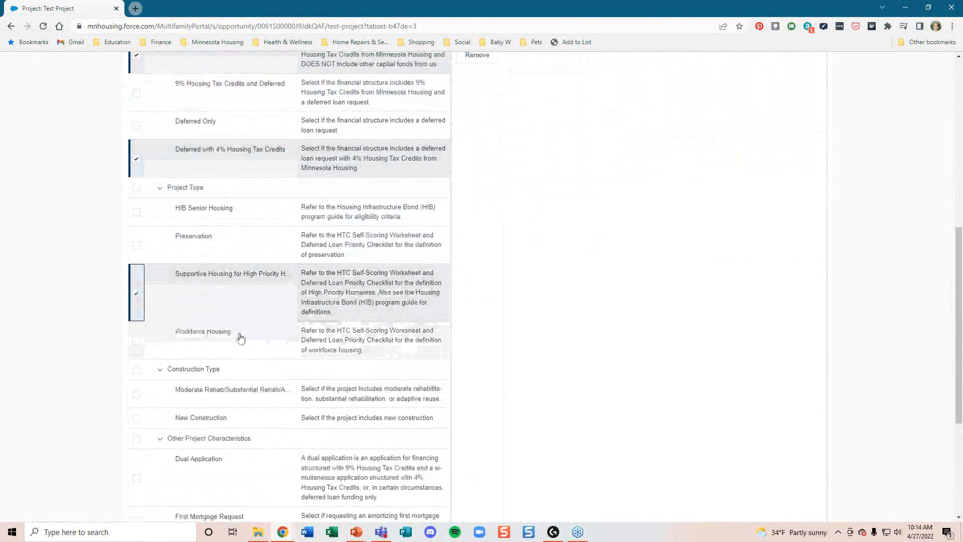
pyautogui.scroll(-1, 240, 341)
pyautogui.click(137, 319)
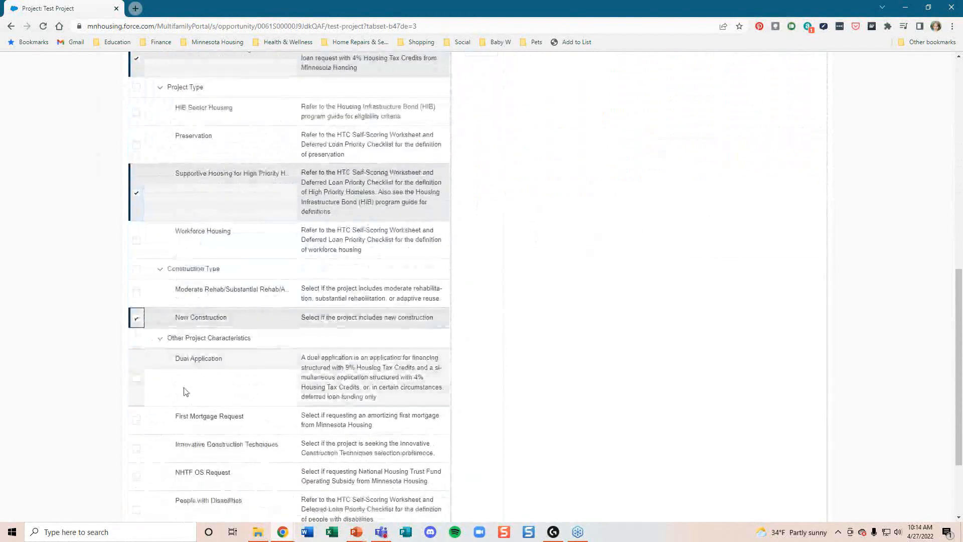
# Step: Check Dual Application, First Mortgage Request and Section 811, then add all checked characteristics
pyautogui.scroll(-1, 183, 391)
pyautogui.click(139, 328)
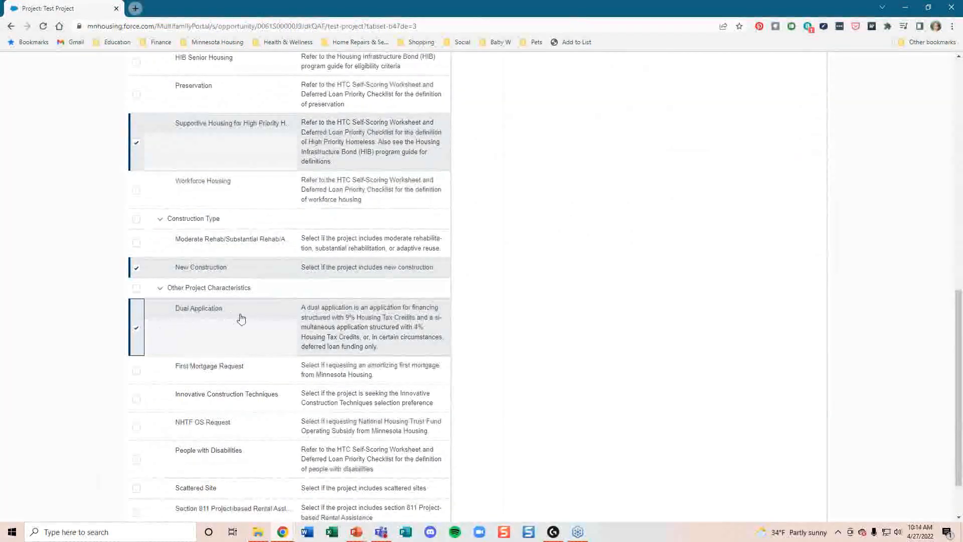
pyautogui.scroll(-1, 229, 325)
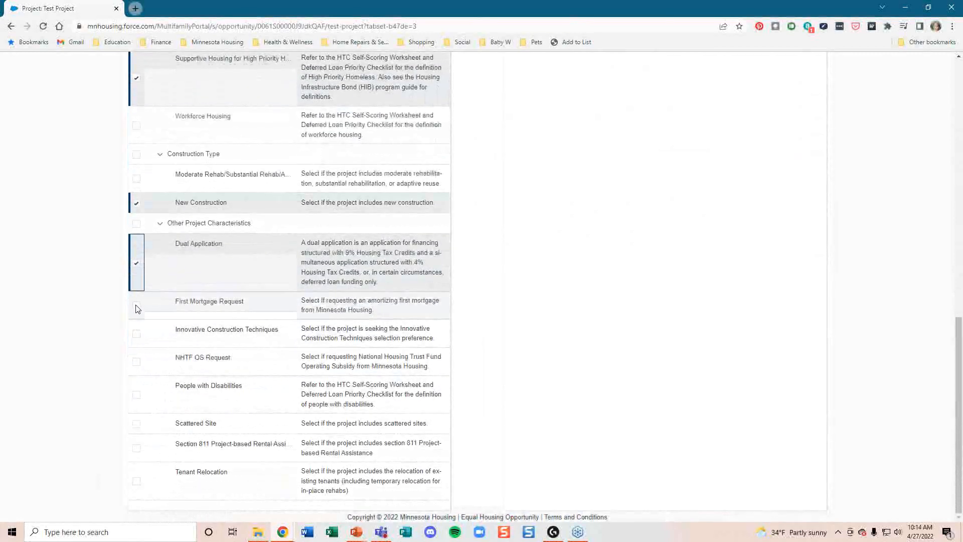
pyautogui.click(137, 307)
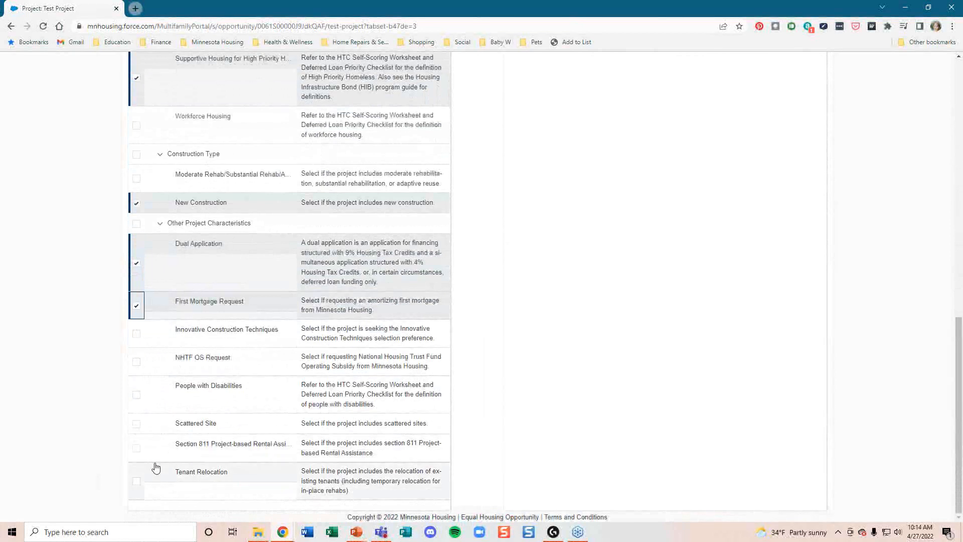
pyautogui.click(139, 451)
pyautogui.scroll(10, 544, 407)
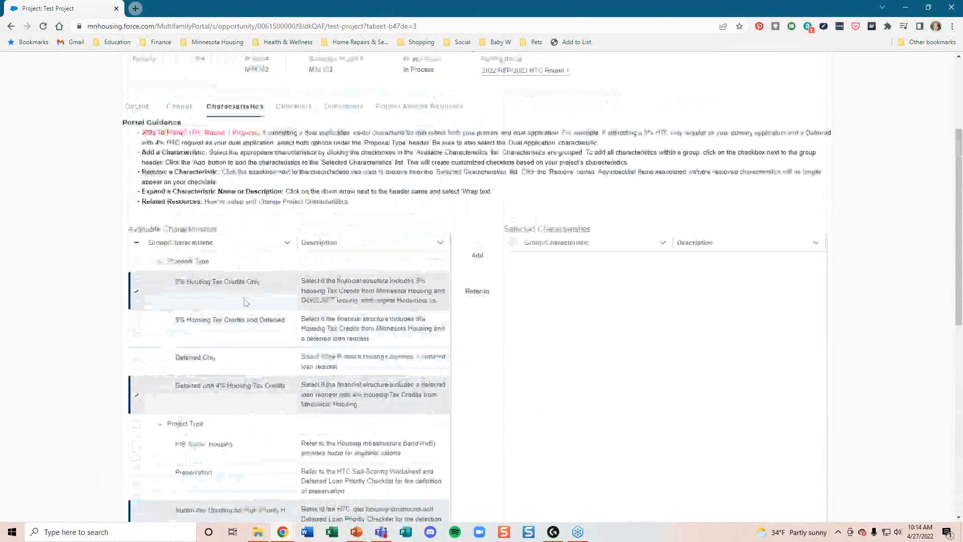
pyautogui.click(477, 256)
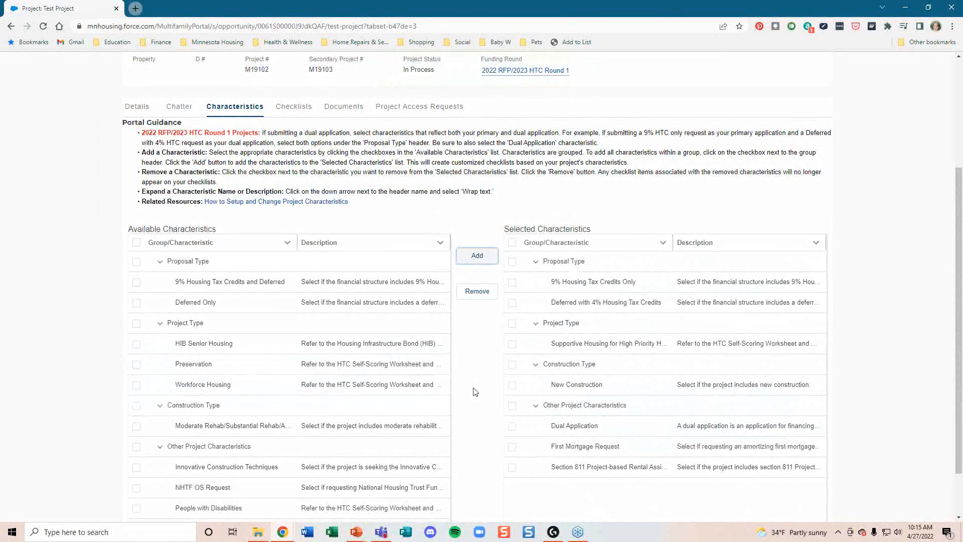
pyautogui.scroll(3, 475, 391)
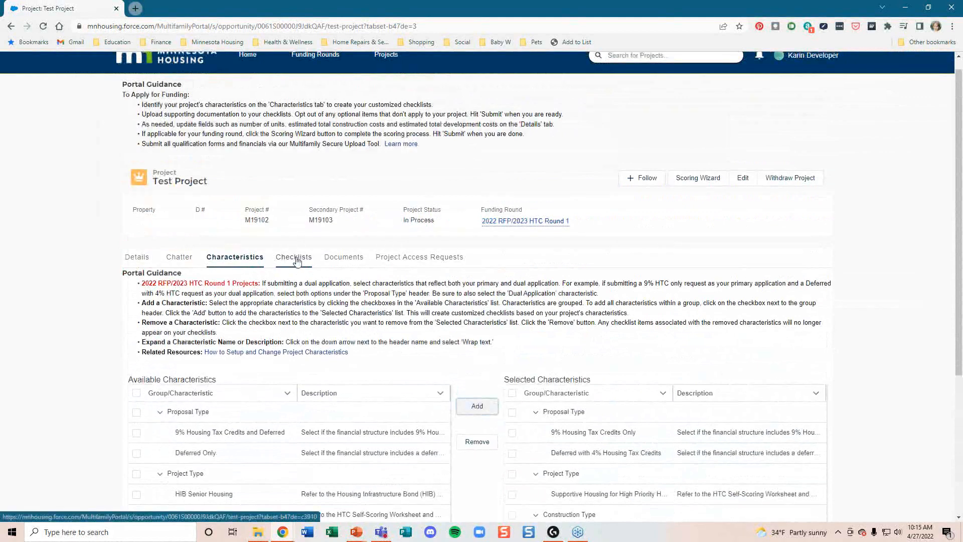
# Step: List the project's three checklists and open the Application checklist
pyautogui.click(296, 258)
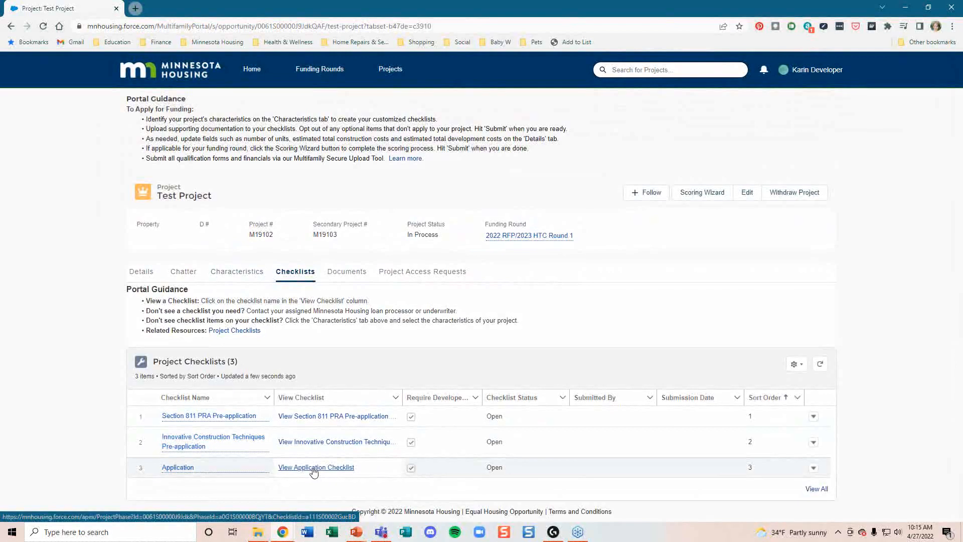
pyautogui.click(313, 469)
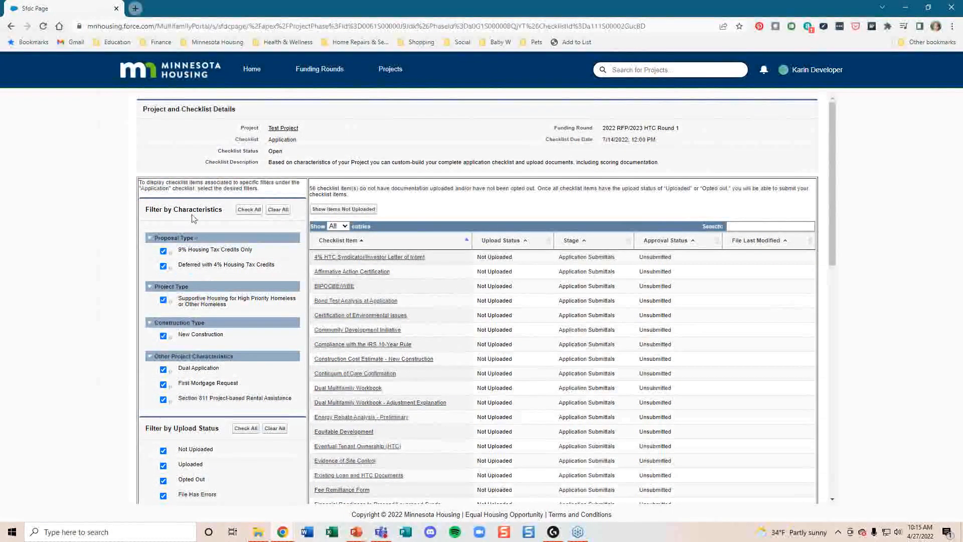
# Step: Filter the Application checklist items by 'othe', then clear the search to show all 56
pyautogui.scroll(-3, 153, 301)
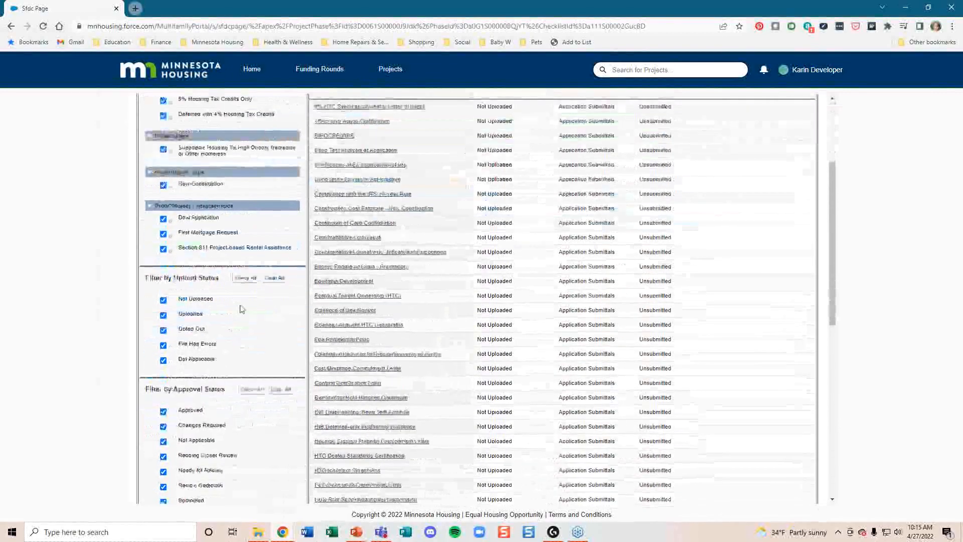
pyautogui.scroll(3, 226, 341)
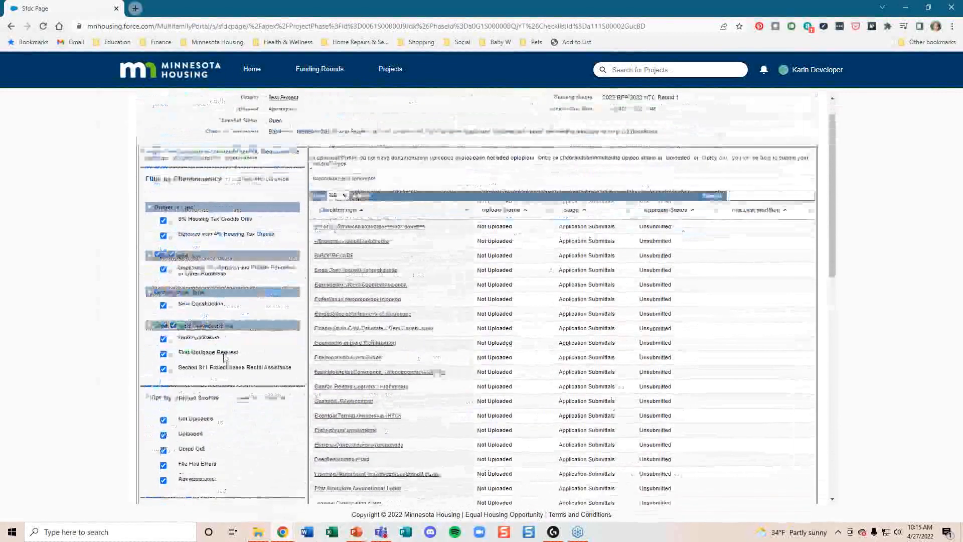
pyautogui.click(741, 226)
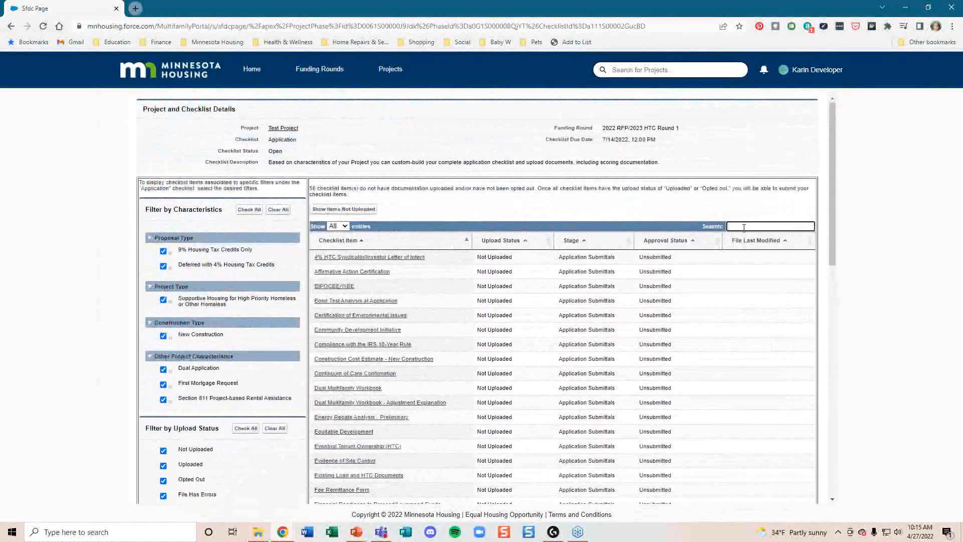
pyautogui.write('othe')
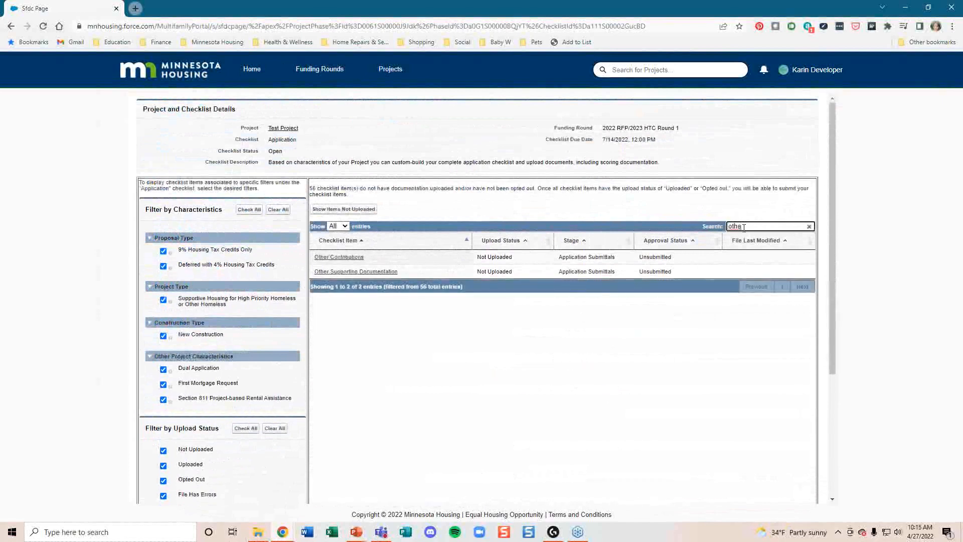
pyautogui.press('BackSpace')
pyautogui.press('BackSpace')
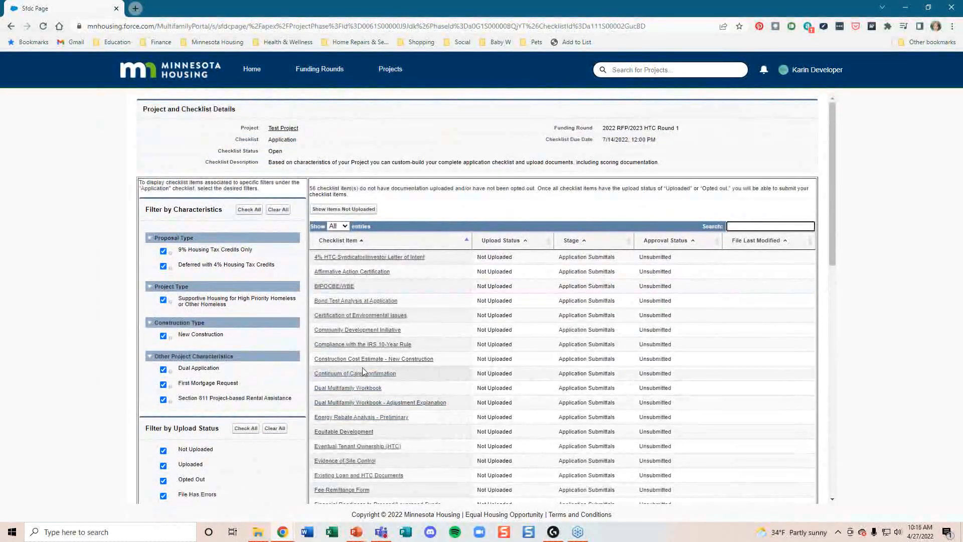
# Step: Review the Community Development Initiative item, then return to the Application checklist
pyautogui.click(357, 331)
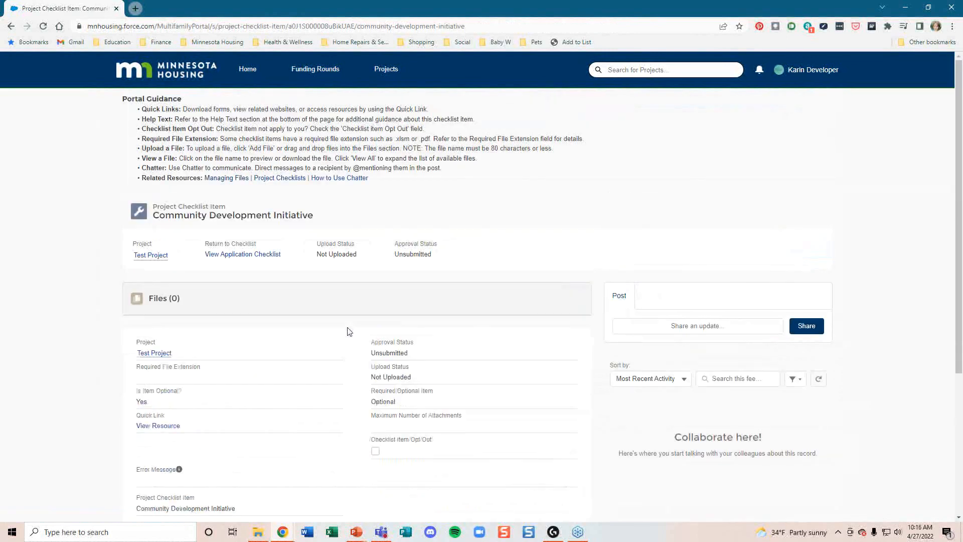
pyautogui.scroll(-1, 484, 239)
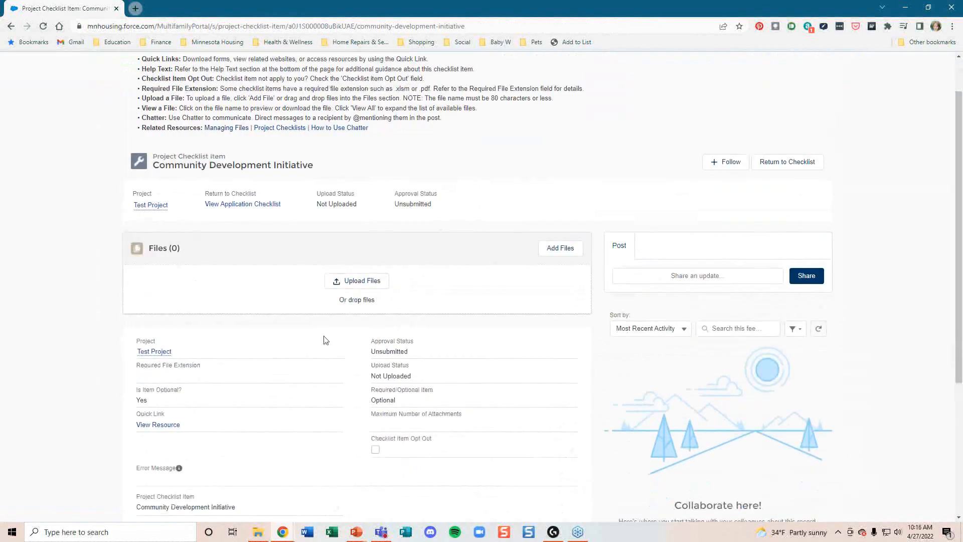
pyautogui.scroll(-1, 393, 271)
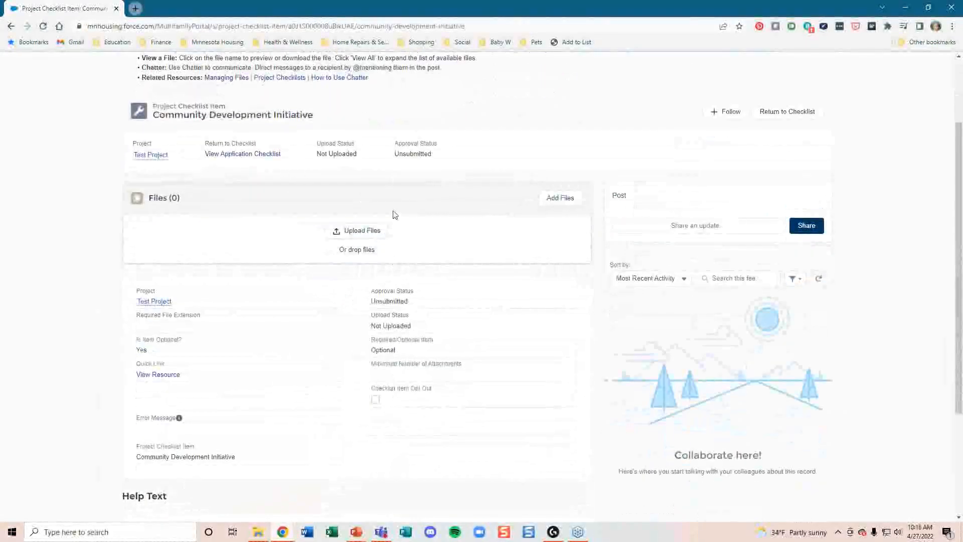
pyautogui.scroll(-2, 394, 212)
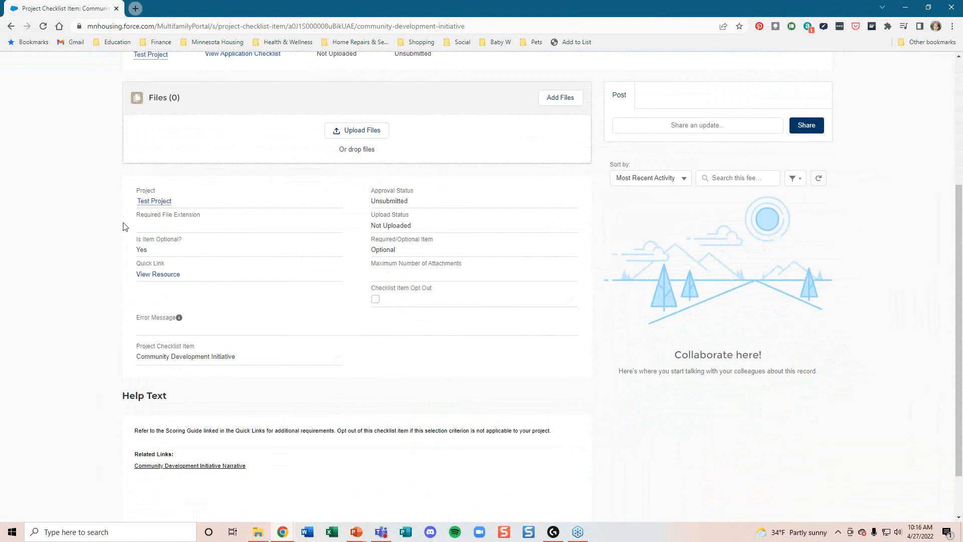
pyautogui.scroll(-2, 212, 295)
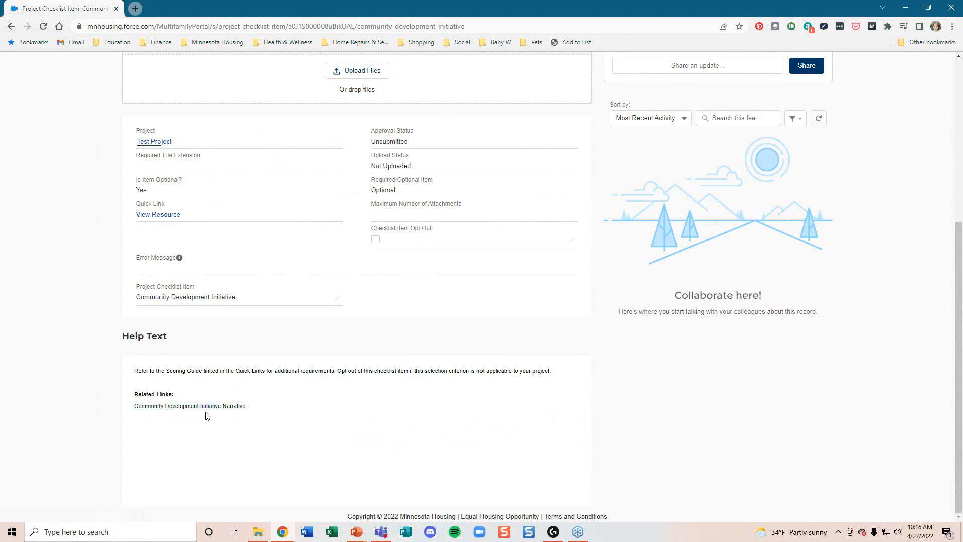
pyautogui.scroll(3, 209, 418)
pyautogui.scroll(-2, 149, 254)
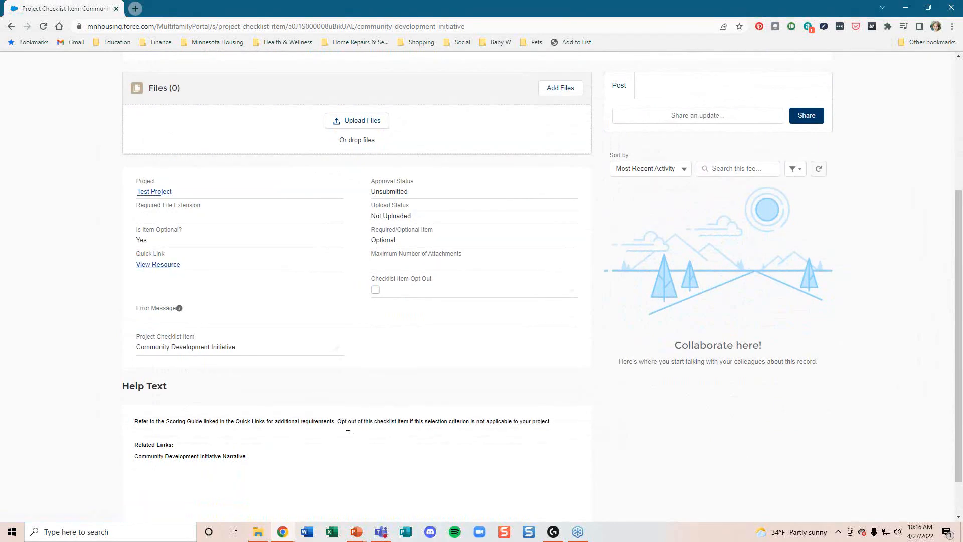
pyautogui.scroll(4, 340, 424)
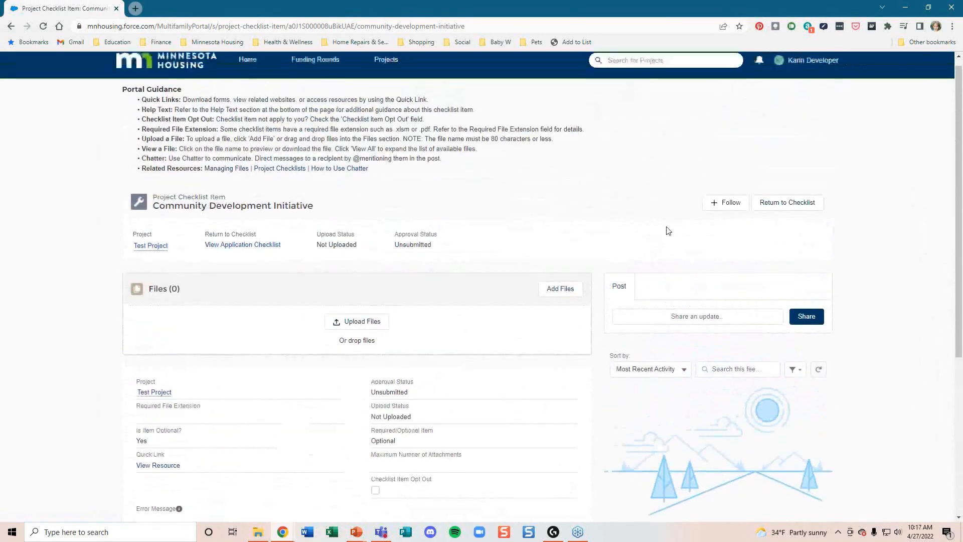
pyautogui.click(221, 246)
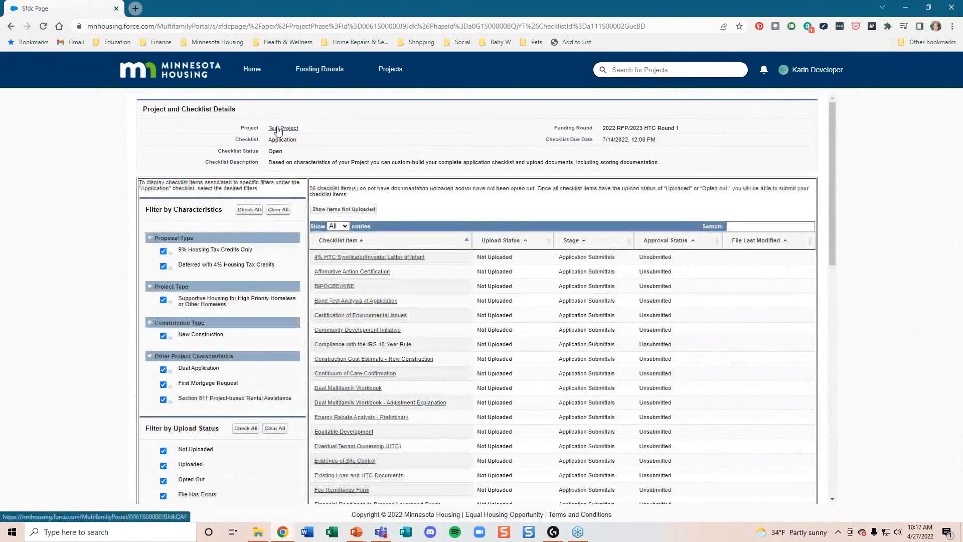
# Step: Go to the Test Project record page via its link
pyautogui.click(278, 129)
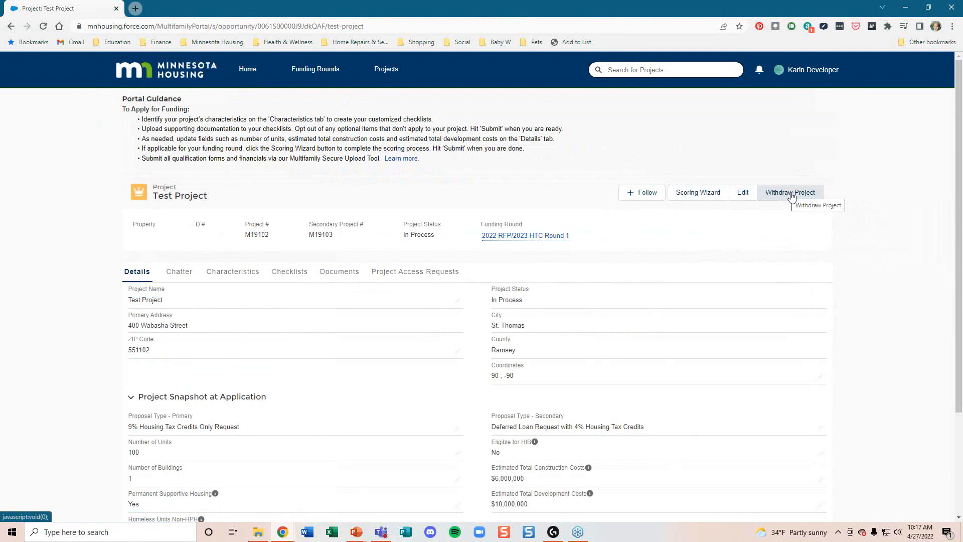
# Step: Show the Project Access Requests list and launch the Scoring Wizard
pyautogui.click(789, 197)
pyautogui.click(789, 197)
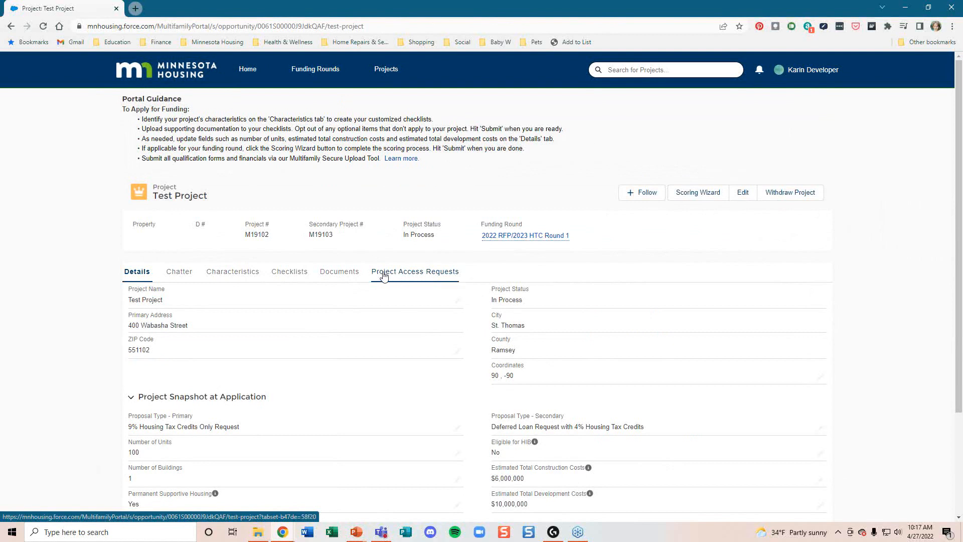
pyautogui.click(406, 274)
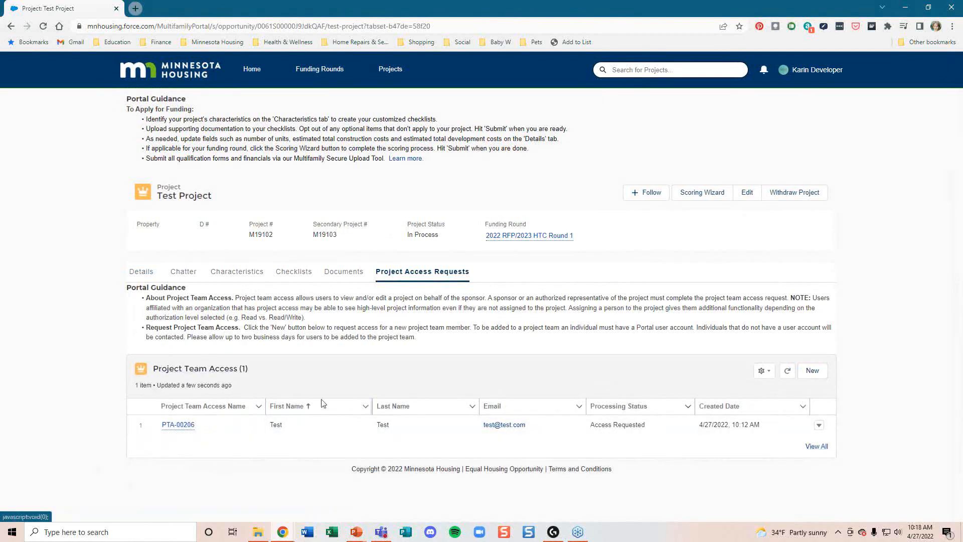
pyautogui.click(690, 194)
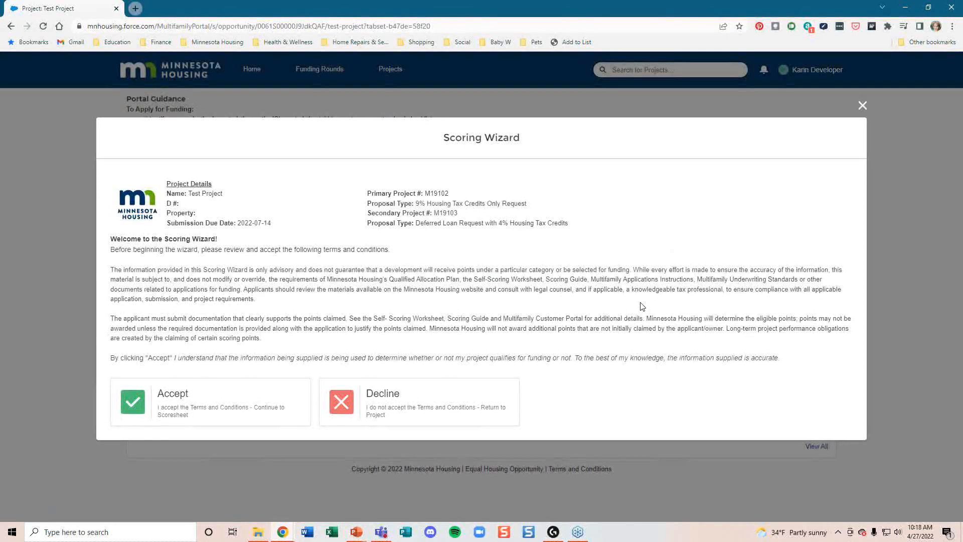
# Step: Accept the Scoring Wizard terms and toggle the Legal Disclaimer open and closed
pyautogui.click(202, 405)
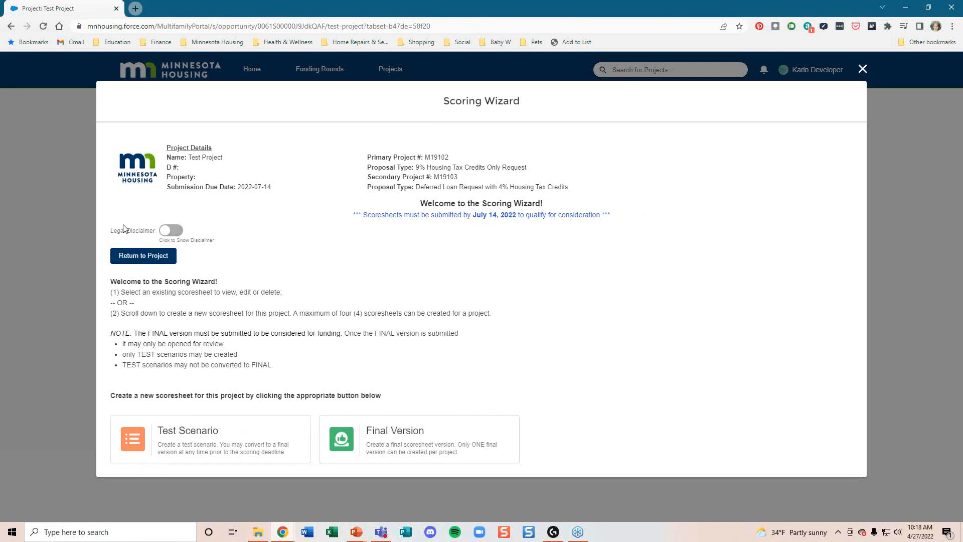
pyautogui.click(167, 234)
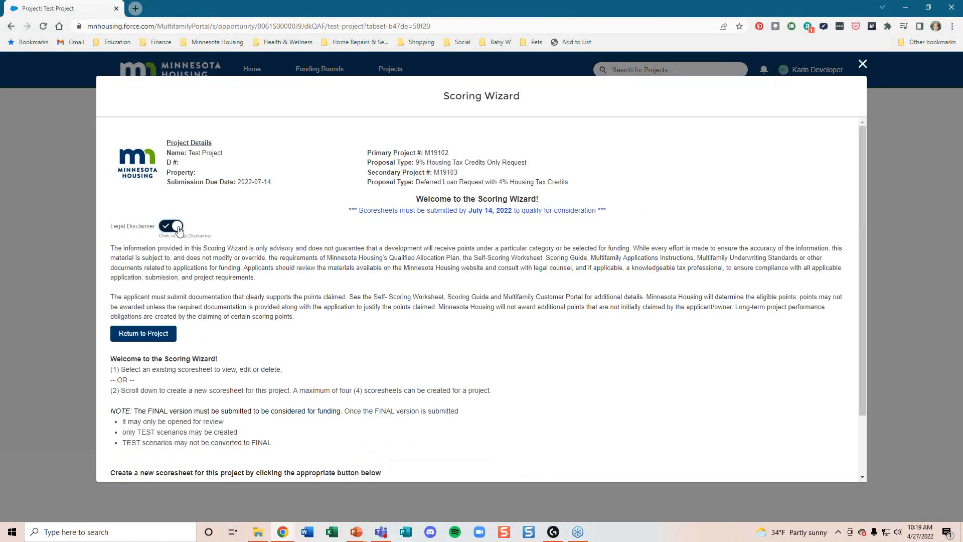
pyautogui.click(179, 229)
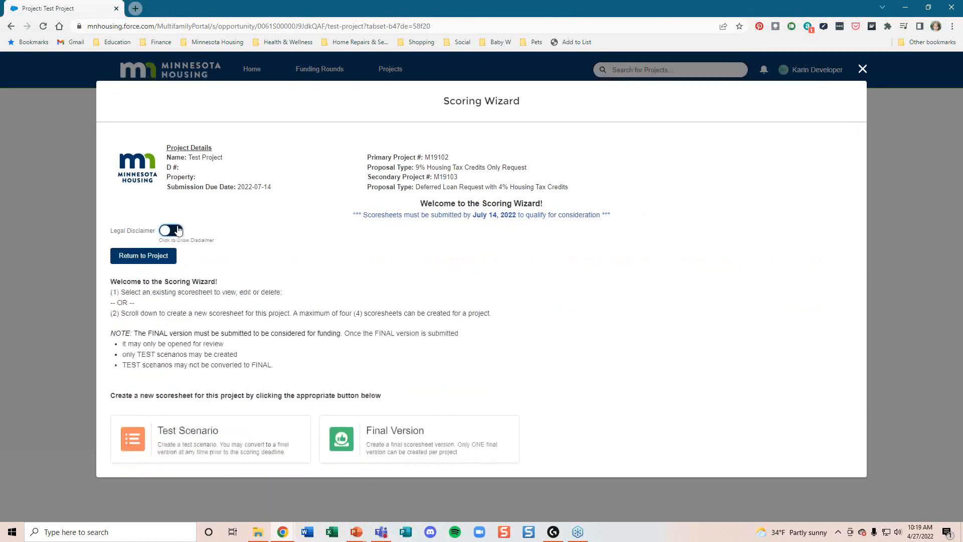
# Step: Start a new Test Scenario scoresheet described as '9% HTC app'
pyautogui.click(183, 444)
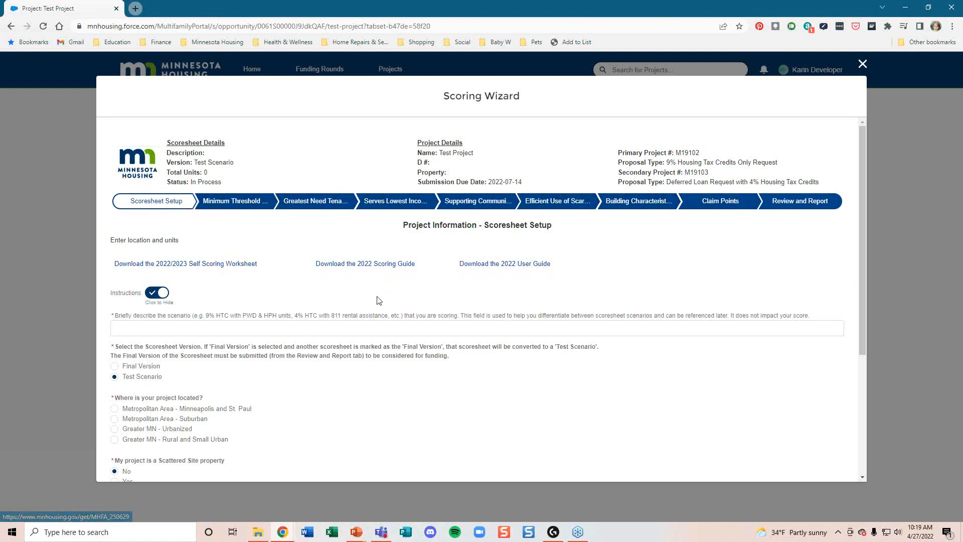
pyautogui.scroll(-1, 379, 300)
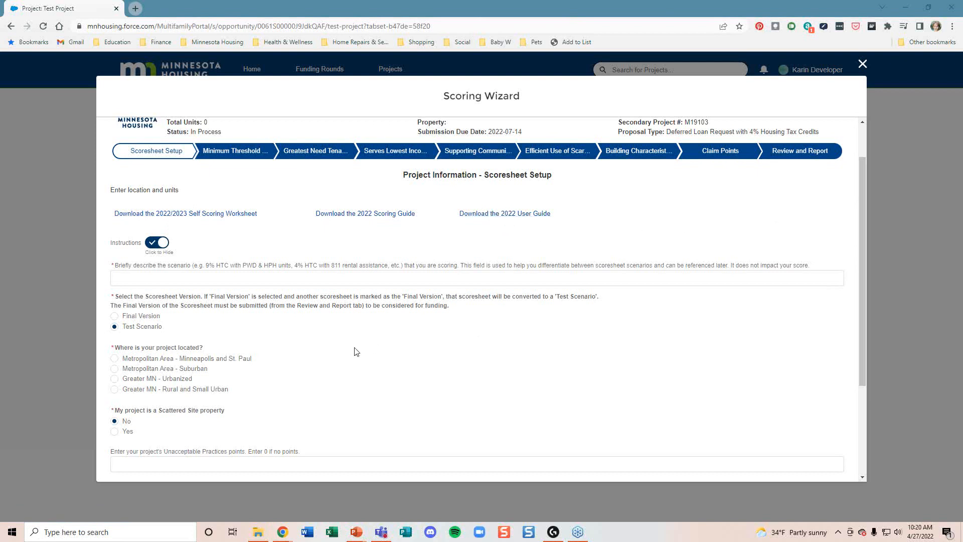
pyautogui.scroll(-1, 224, 257)
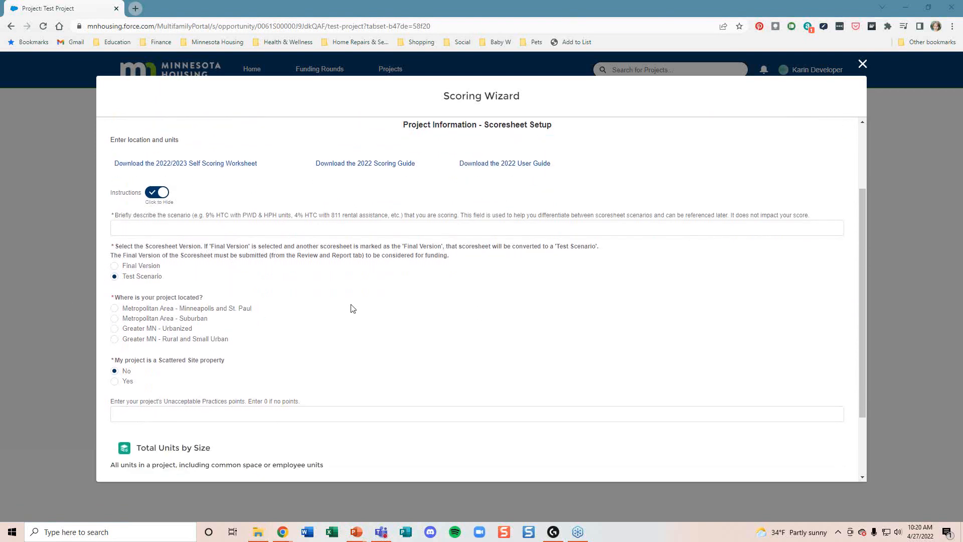
pyautogui.click(204, 228)
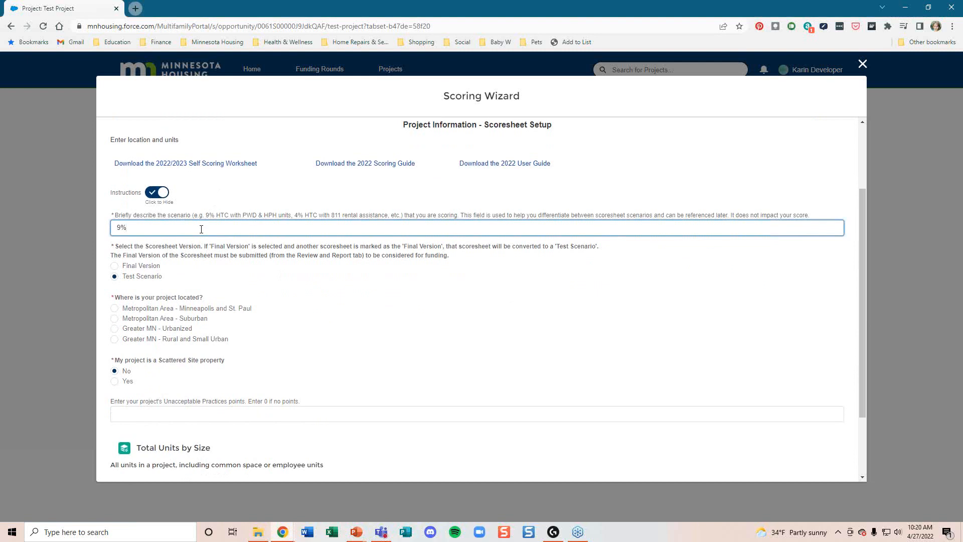
pyautogui.write('C')
pyautogui.click(436, 344)
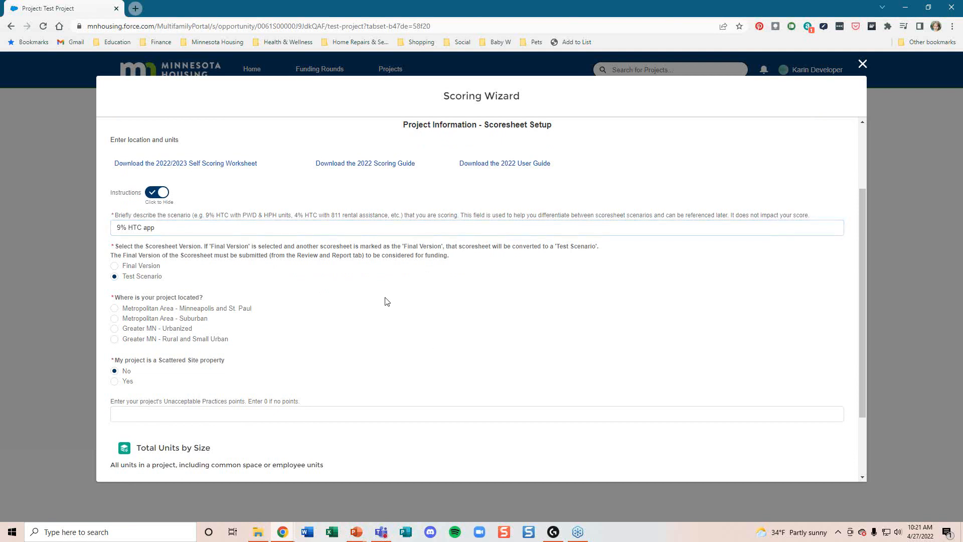
# Step: Set the scoresheet's project location to Metropolitan Area - Suburban
pyautogui.scroll(-2, 387, 301)
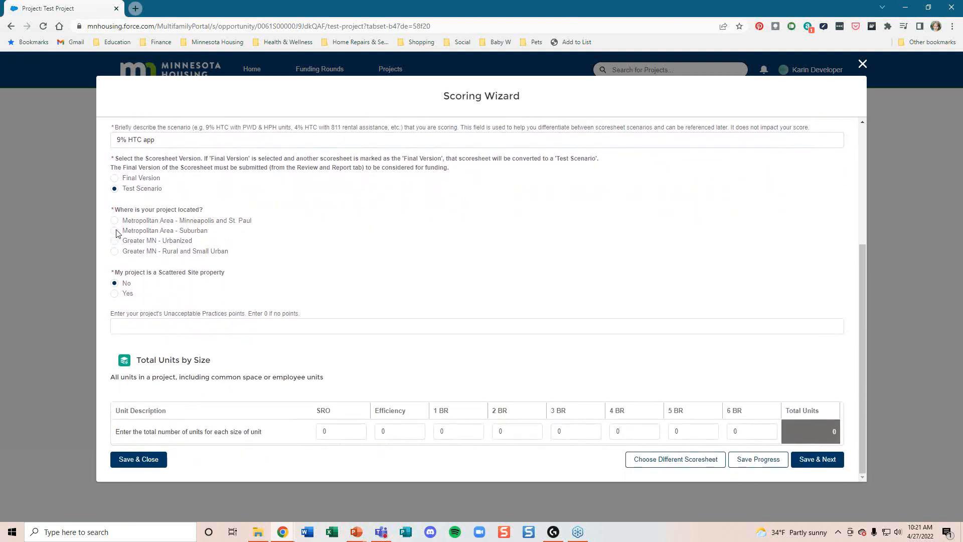
pyautogui.click(115, 231)
pyautogui.moveTo(385, 379); pyautogui.dragTo(110, 377)
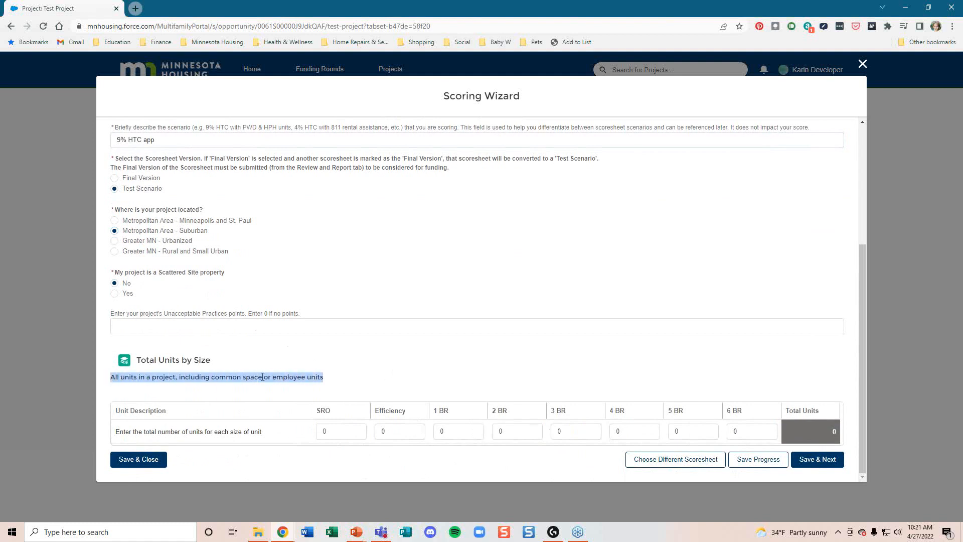
pyautogui.moveTo(340, 379); pyautogui.dragTo(112, 380)
pyautogui.click(393, 377)
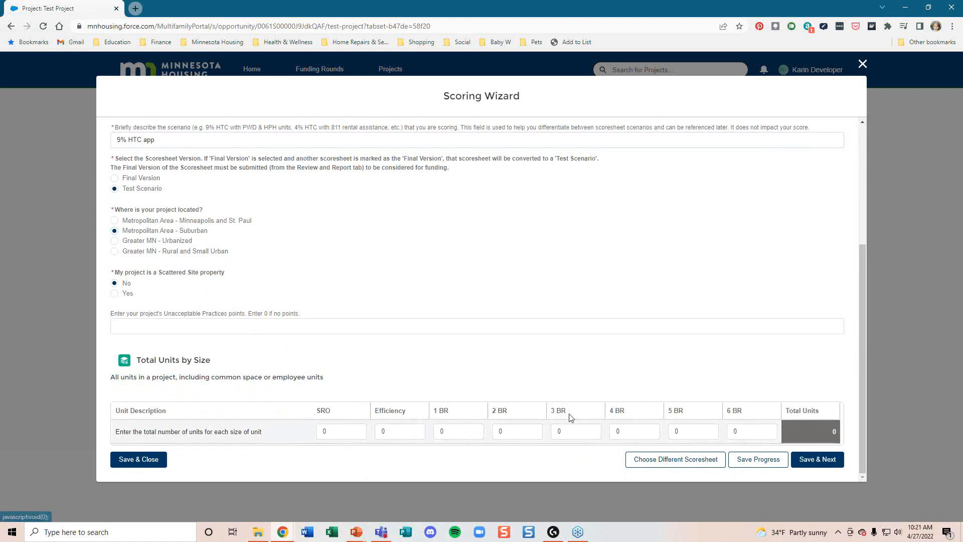
# Step: Enter 30 three-bedroom and 5 two-bedroom units in Total Units by Size, totalling 35
pyautogui.click(583, 429)
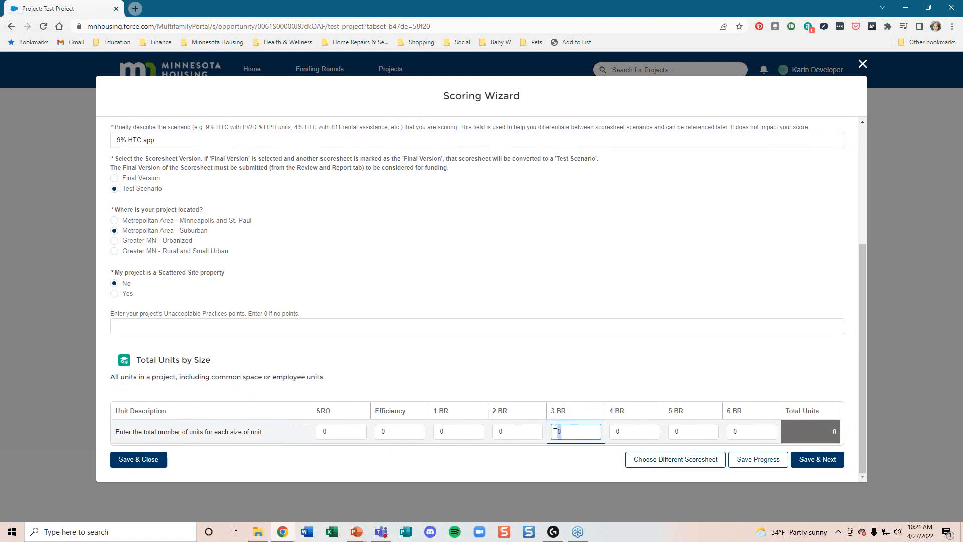
pyautogui.write('30')
pyautogui.click(501, 432)
pyautogui.write('5')
pyautogui.click(567, 370)
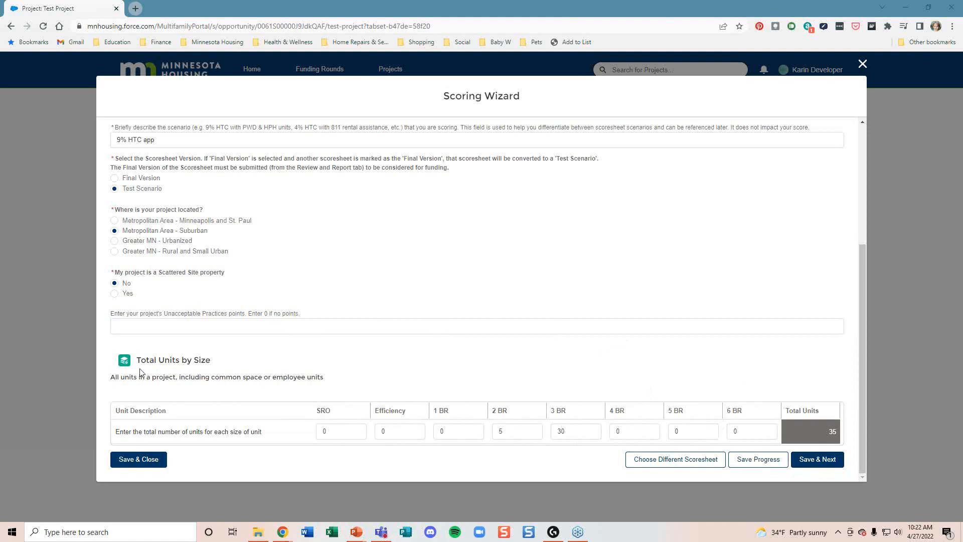
pyautogui.moveTo(141, 360); pyautogui.dragTo(186, 358)
pyautogui.click(234, 362)
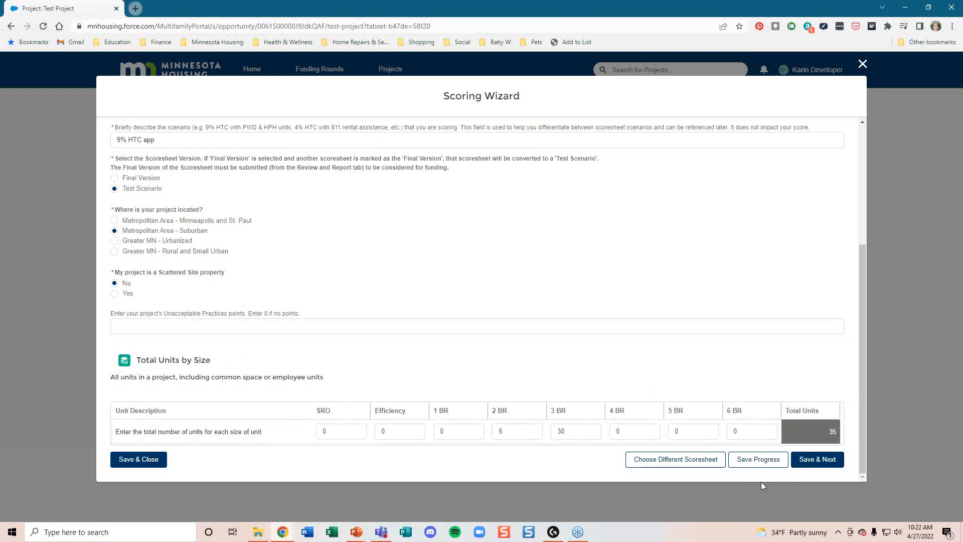
# Step: Save the unit setup and enter 5 two-bedroom and 30 three-bedroom assisted units, totalling 35
pyautogui.click(803, 462)
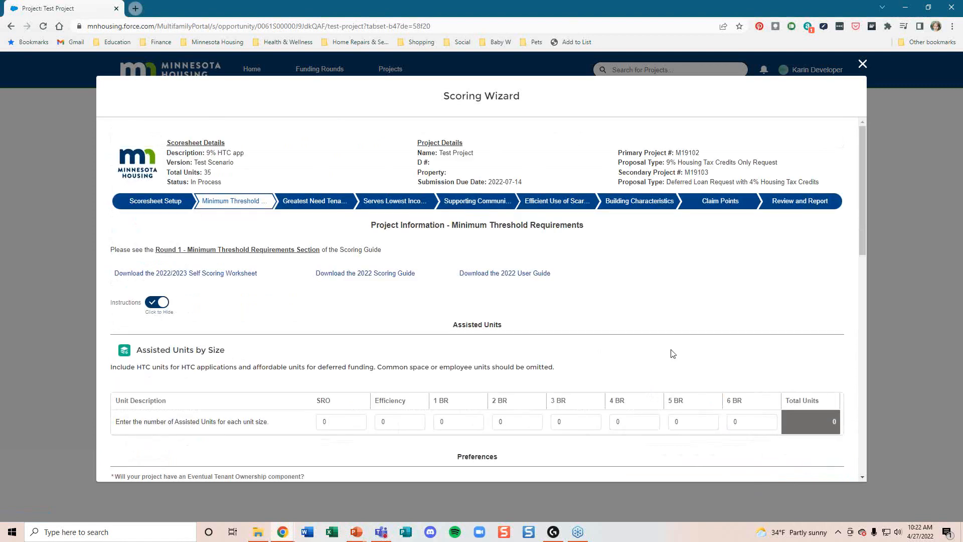
pyautogui.scroll(-2, 668, 354)
pyautogui.scroll(-1, 665, 355)
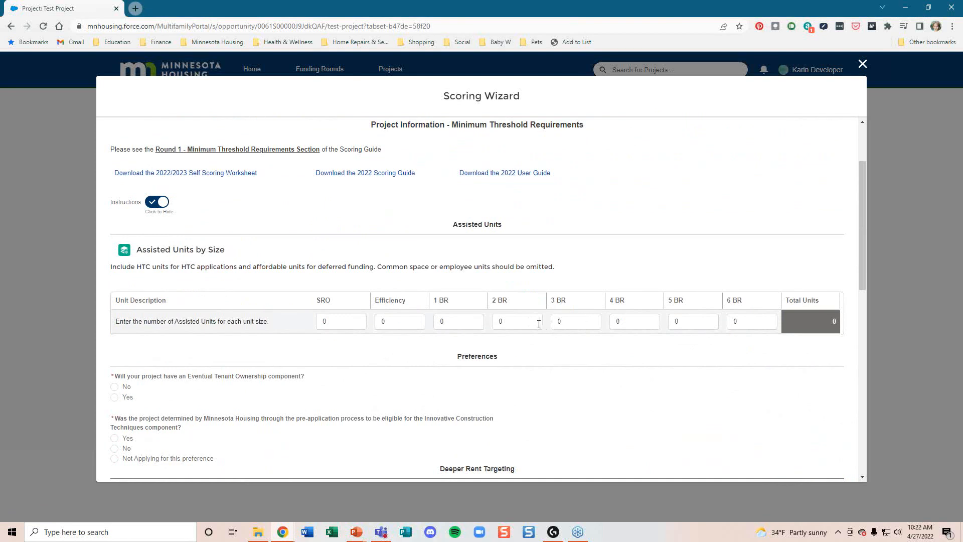
pyautogui.click(500, 321)
pyautogui.write('30')
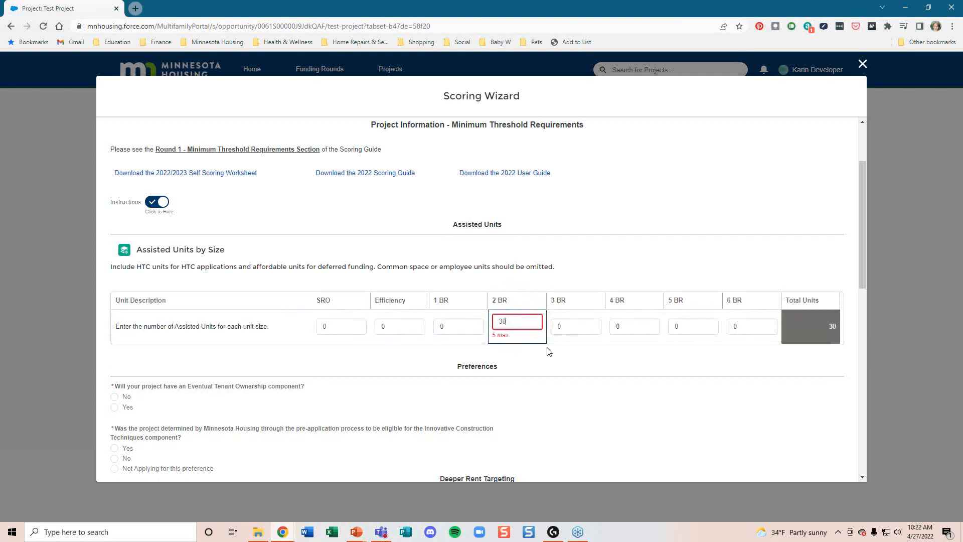
pyautogui.doubleClick(500, 319)
pyautogui.write('5')
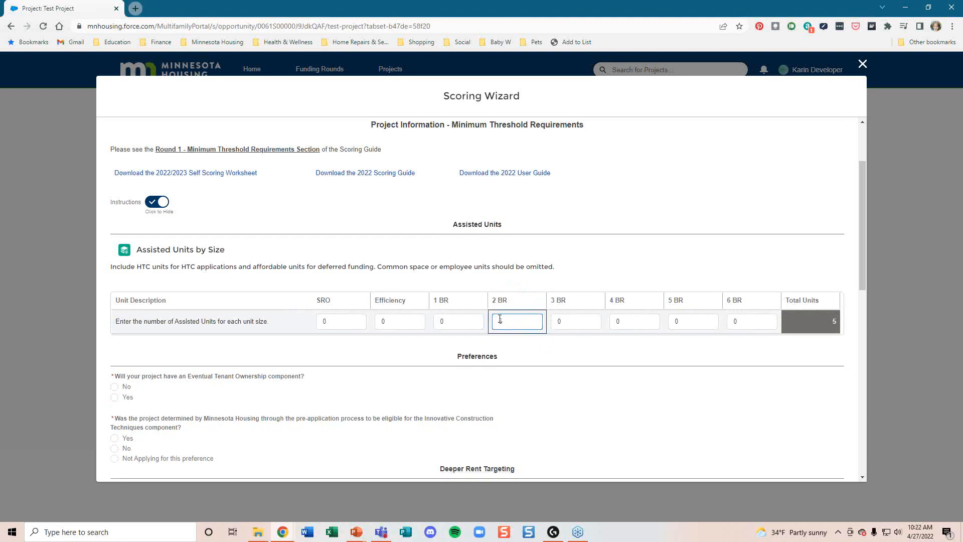
pyautogui.moveTo(563, 323); pyautogui.dragTo(552, 325)
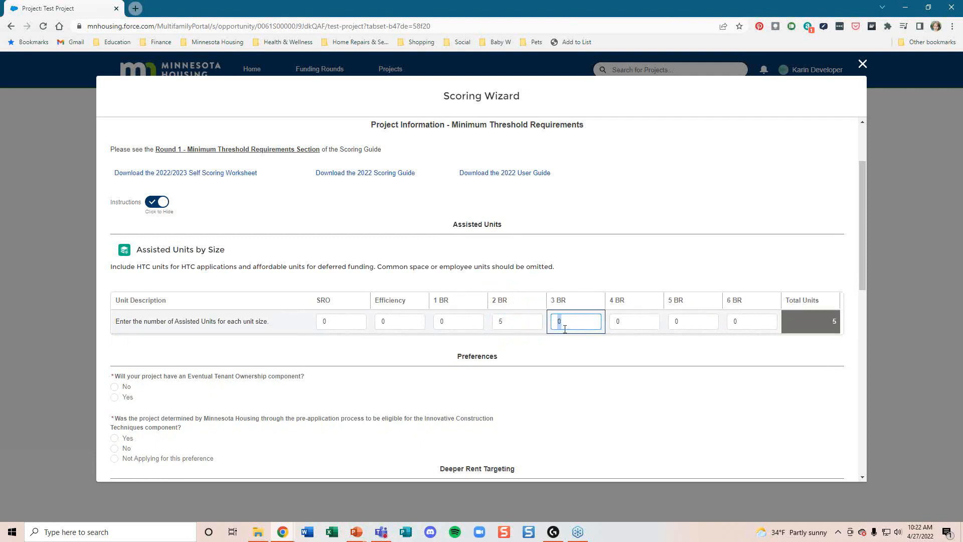
pyautogui.write('30')
pyautogui.click(594, 376)
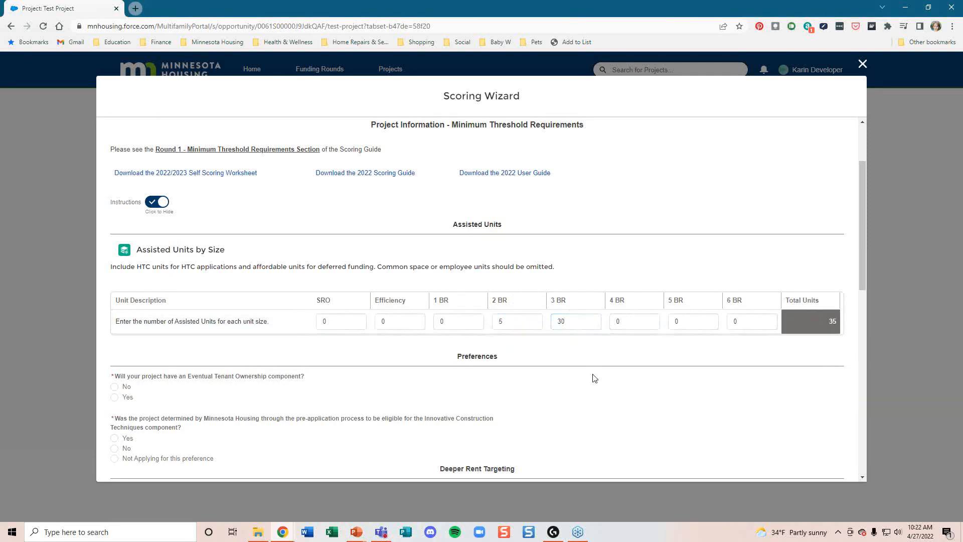
# Step: Answer No to Eventual Tenant Ownership and to Innovative Construction Techniques eligibility
pyautogui.scroll(-3, 595, 376)
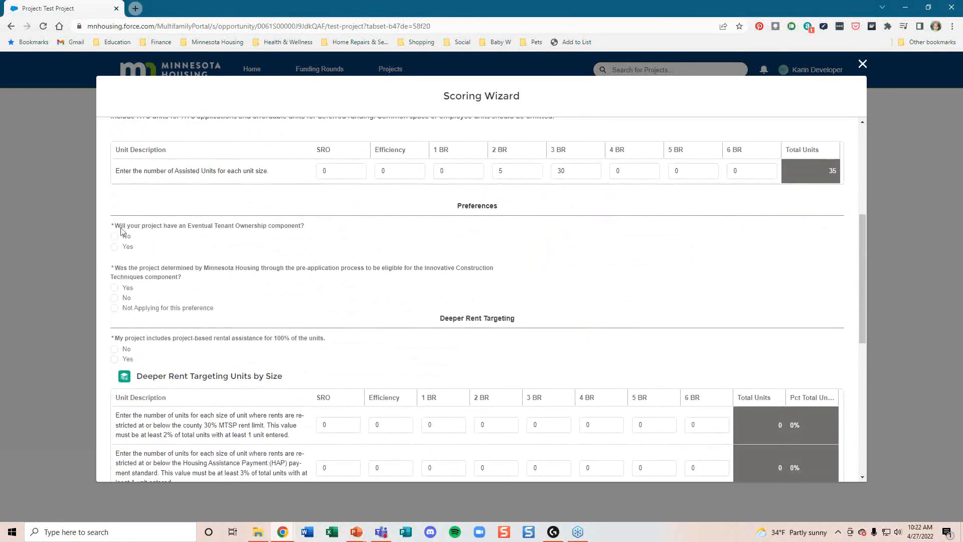
pyautogui.click(116, 236)
pyautogui.click(114, 297)
pyautogui.scroll(-2, 202, 323)
pyautogui.scroll(-2, 202, 323)
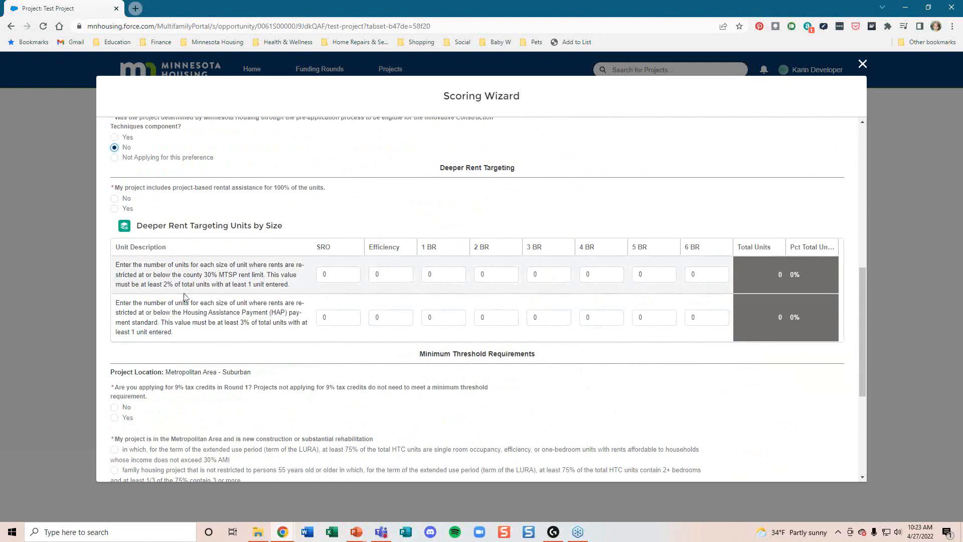
# Step: Answer No to full project-based rental assistance and enter 5 three-bedroom units in both Deeper Rent Targeting rows
pyautogui.click(115, 209)
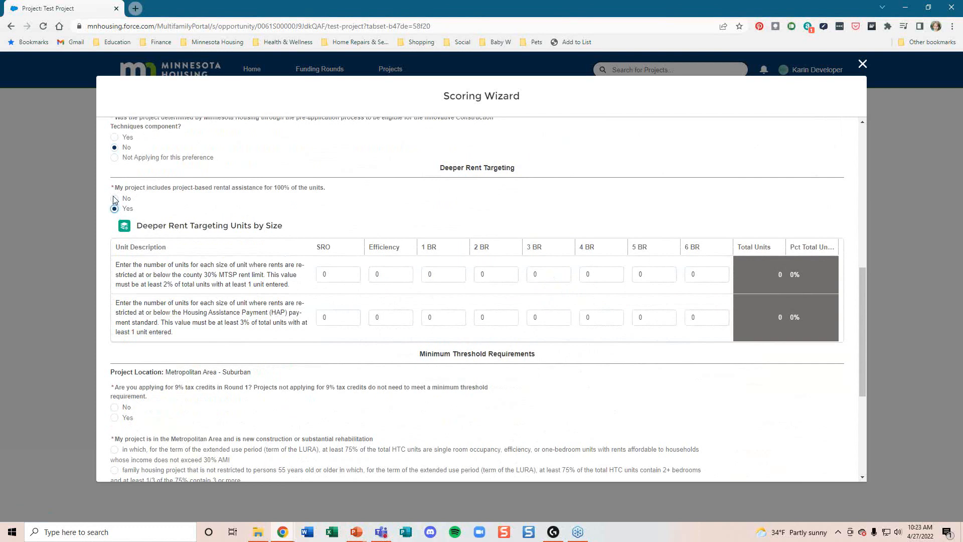
pyautogui.click(115, 199)
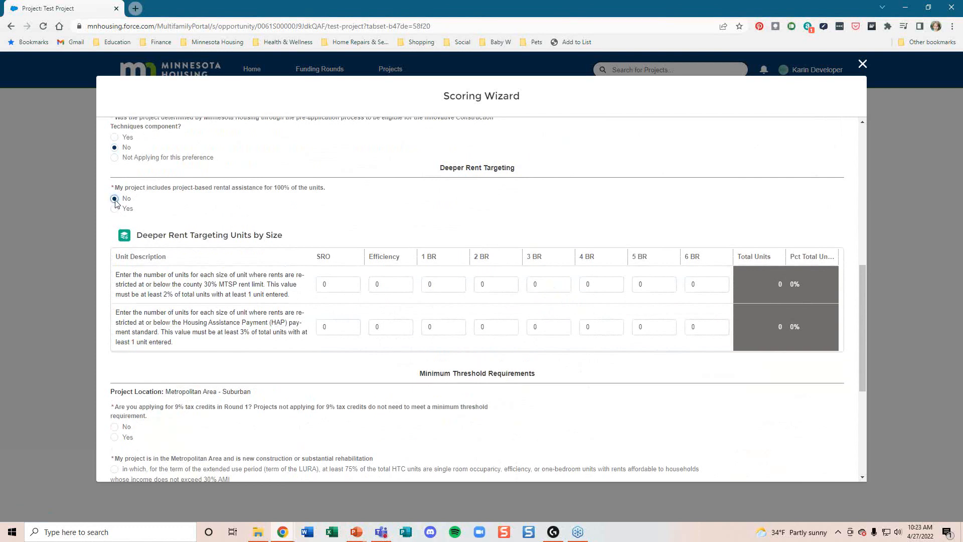
pyautogui.click(502, 284)
pyautogui.moveTo(550, 284); pyautogui.dragTo(533, 283)
pyautogui.write('5')
pyautogui.moveTo(550, 327); pyautogui.dragTo(534, 326)
pyautogui.write('5')
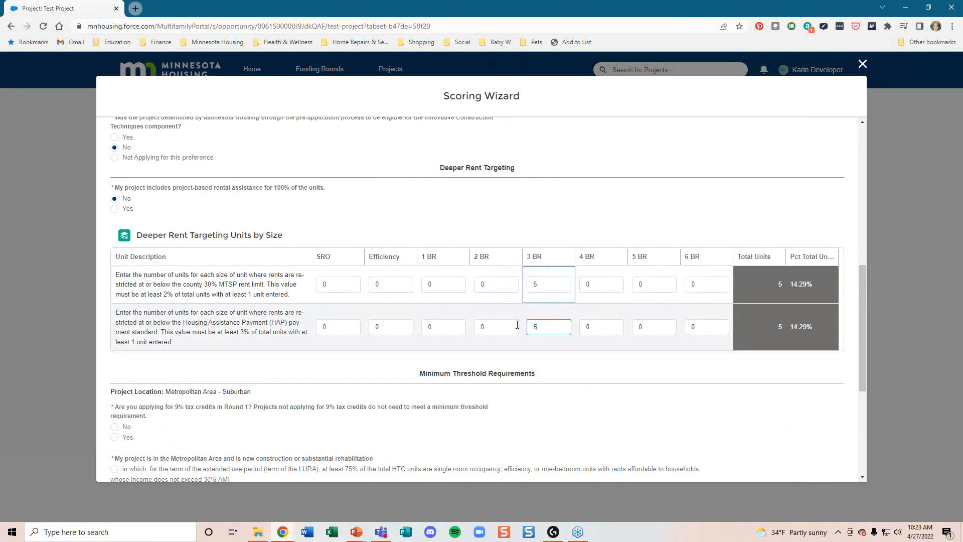
pyautogui.click(642, 416)
pyautogui.scroll(-1, 638, 408)
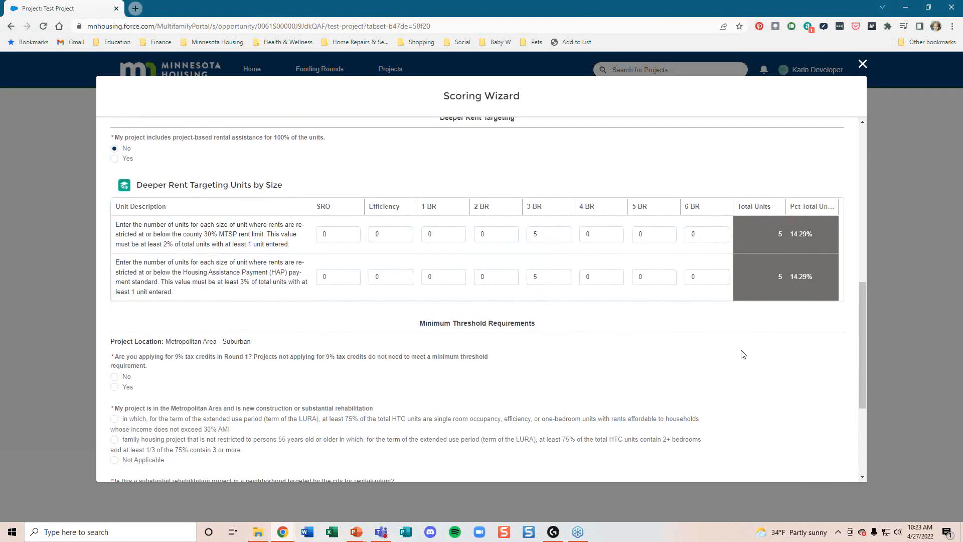
# Step: Answer Yes to applying for 9% tax credits
pyautogui.scroll(-3, 740, 352)
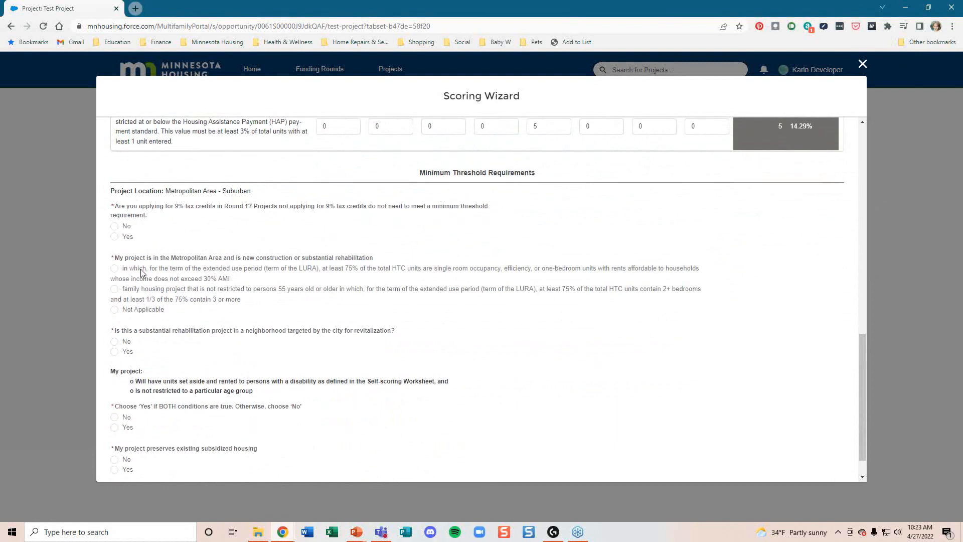
pyautogui.click(115, 226)
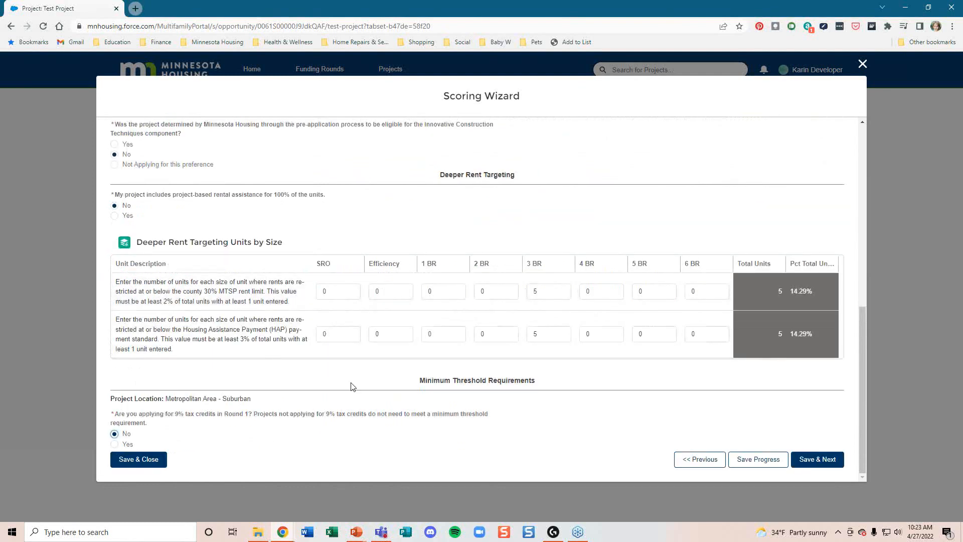
pyautogui.click(114, 444)
pyautogui.scroll(-4, 489, 351)
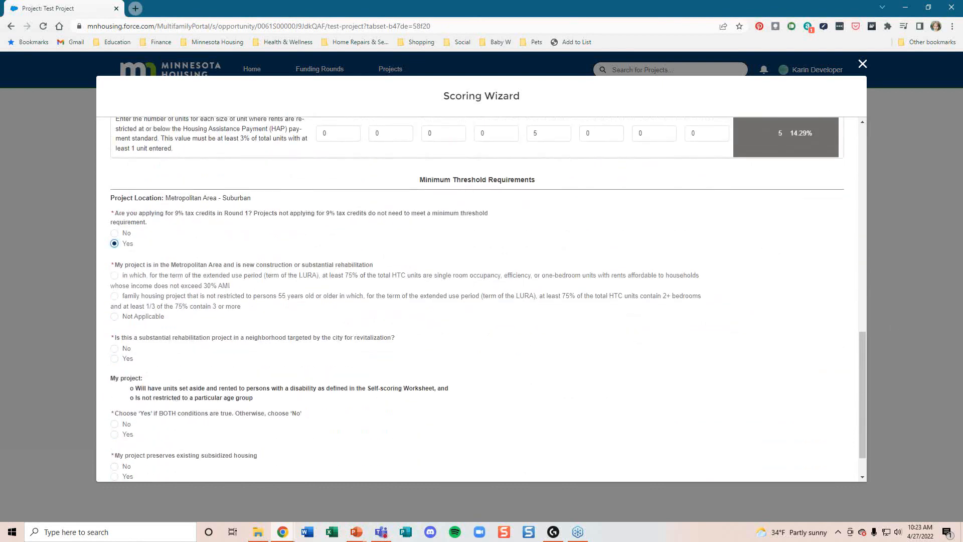
pyautogui.scroll(-1, 225, 397)
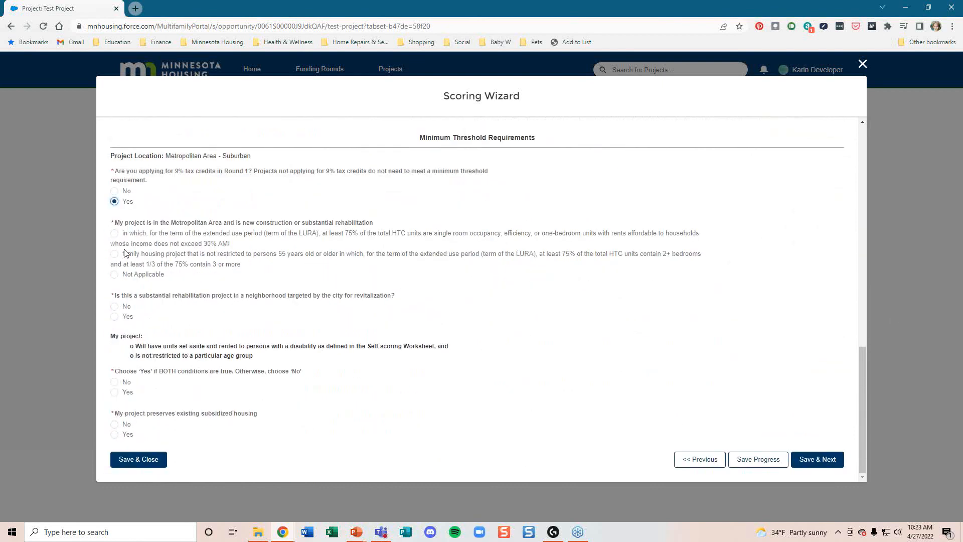
# Step: Choose the small-unit 30% AMI Metropolitan option, answer revitalization No, both conditions Yes, preservation No, and save
pyautogui.click(115, 234)
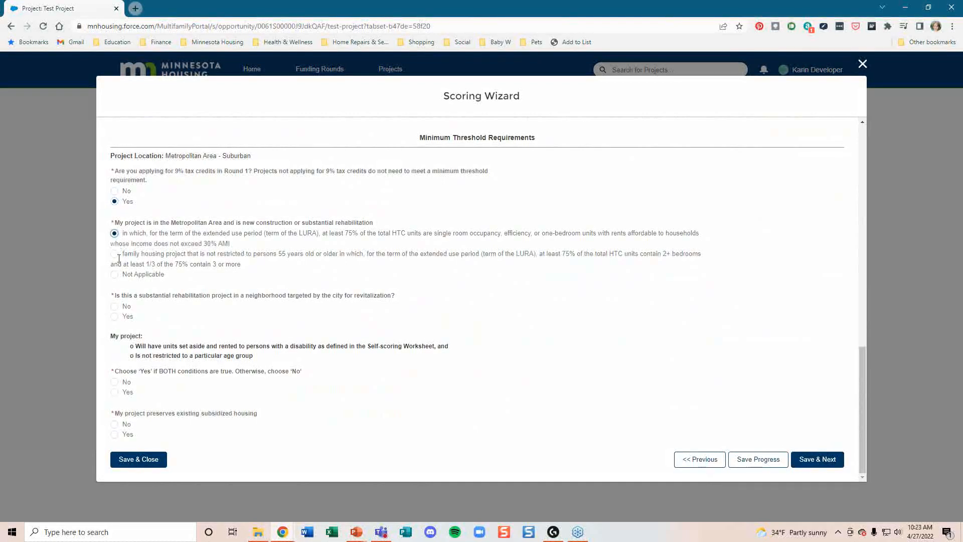
pyautogui.click(114, 306)
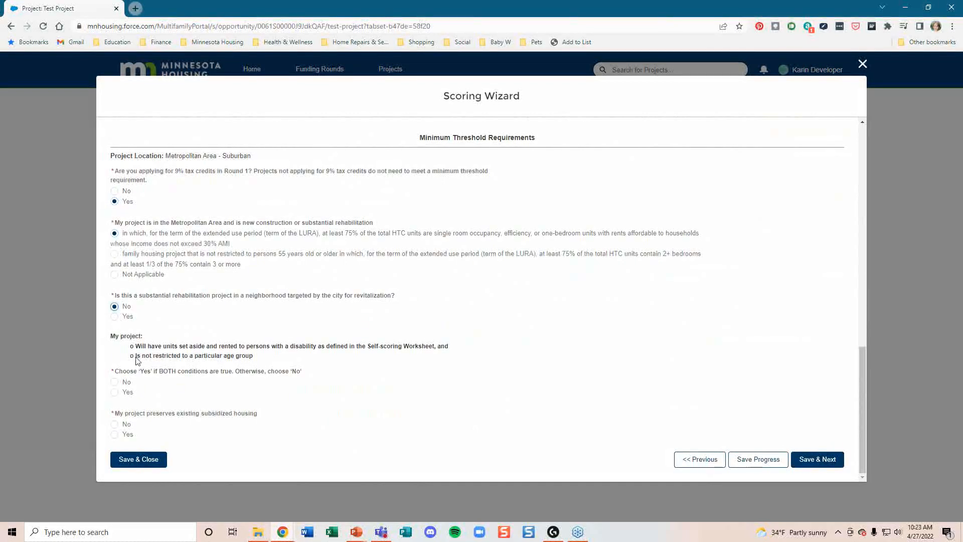
pyautogui.click(115, 393)
pyautogui.click(115, 425)
pyautogui.click(805, 462)
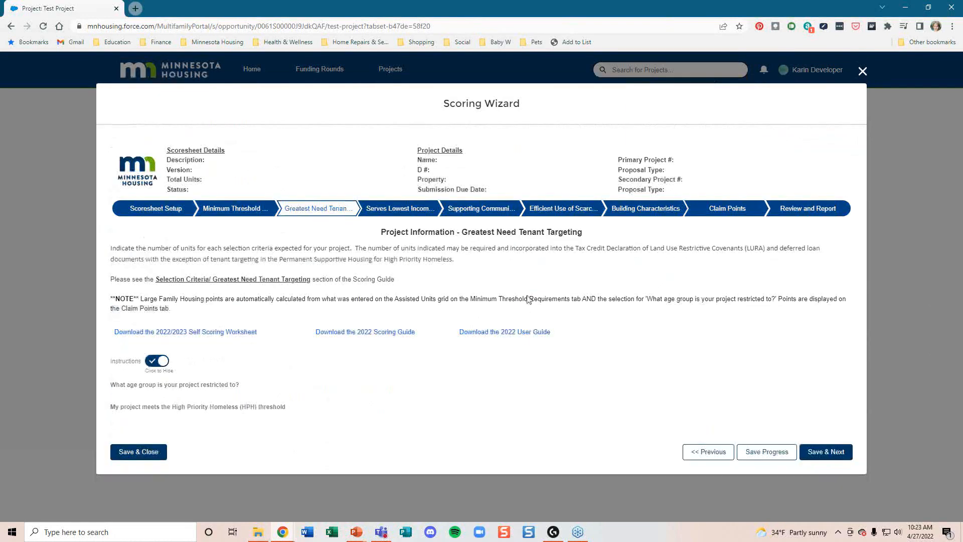
# Step: Mark the project not age-restricted, HPH No, PWD Yes, and Section 811 Yes - Ineligible
pyautogui.scroll(-1, 529, 300)
pyautogui.click(114, 373)
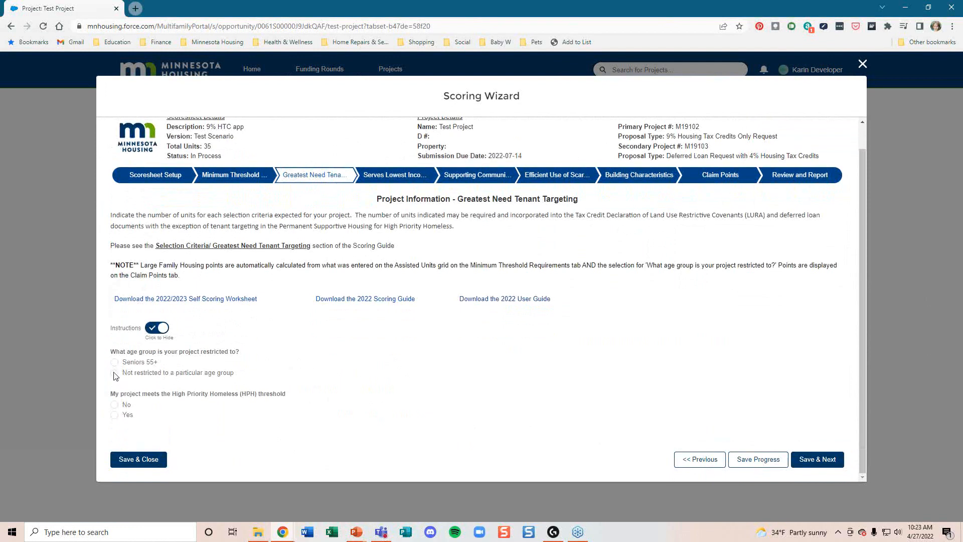
pyautogui.scroll(-1, 121, 406)
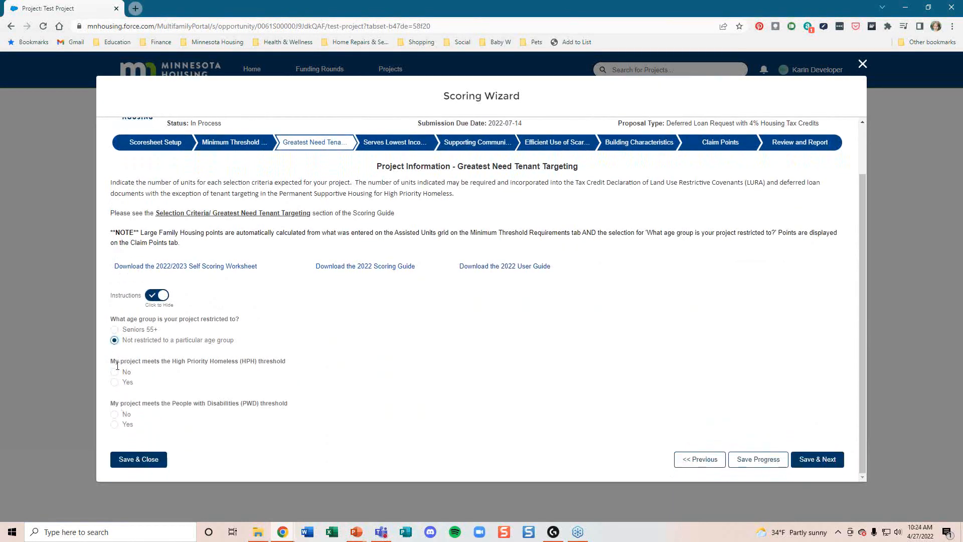
pyautogui.click(115, 373)
pyautogui.click(116, 424)
pyautogui.scroll(-1, 122, 431)
pyautogui.click(115, 415)
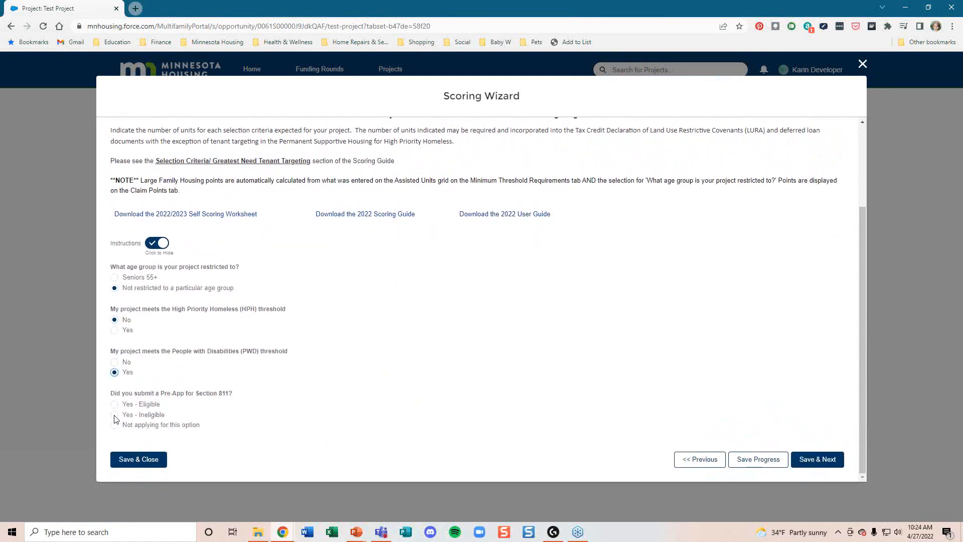
pyautogui.scroll(-1, 375, 404)
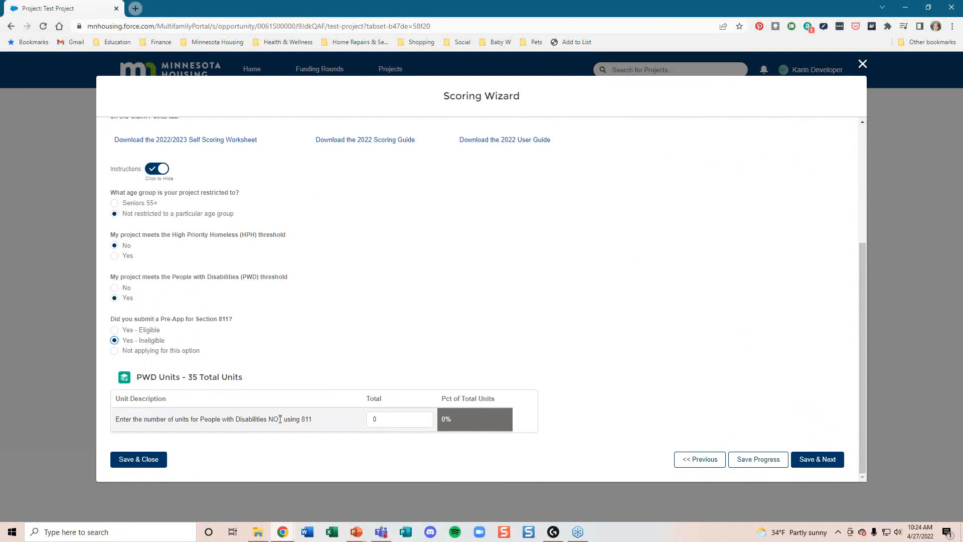
# Step: Set the PWD Units Total to 5 and save the tenant targeting answers
pyautogui.click(393, 422)
pyautogui.moveTo(393, 421); pyautogui.dragTo(370, 421)
pyautogui.write('5')
pyautogui.click(588, 374)
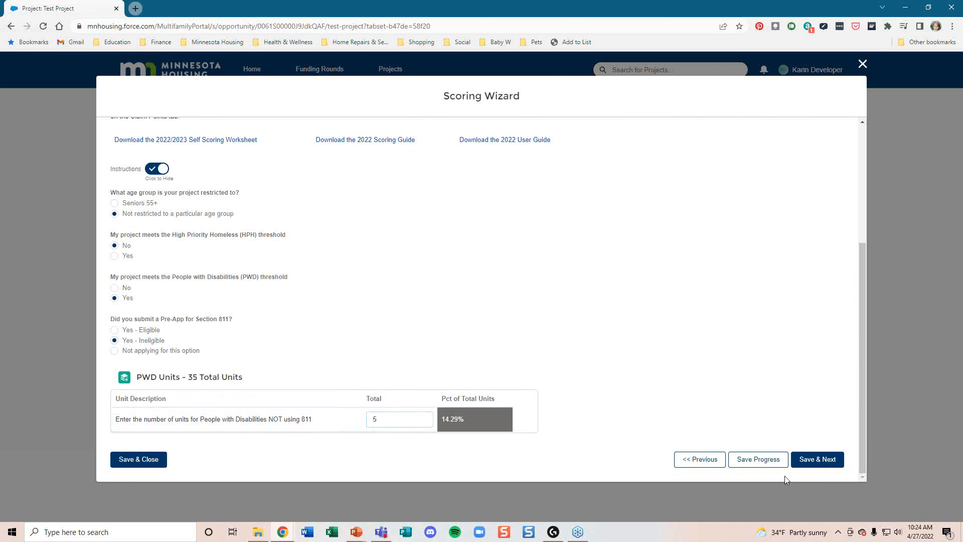
pyautogui.click(808, 462)
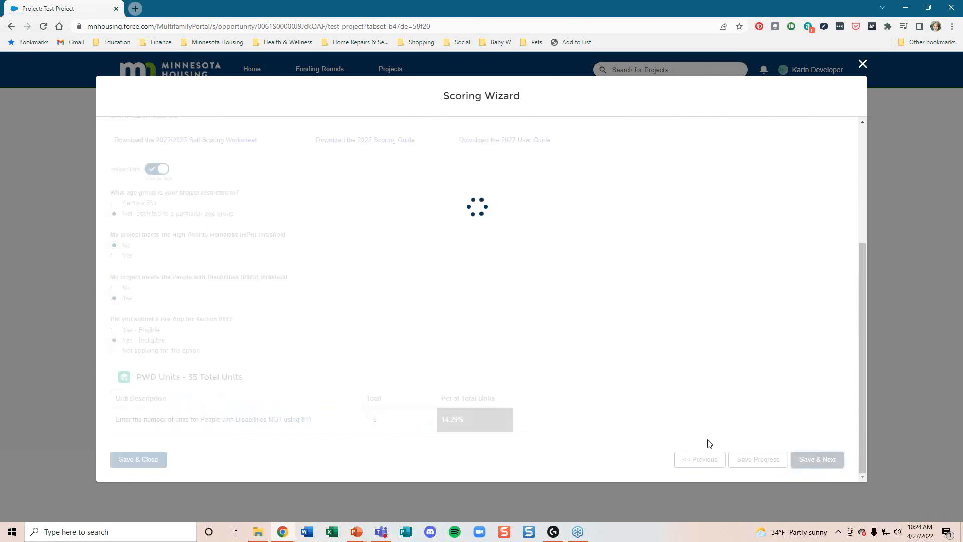
# Step: Set preservation to Not Applicable, both Rental Assistance totals to 5, affordability to 50 Years, and save
pyautogui.scroll(-4, 661, 389)
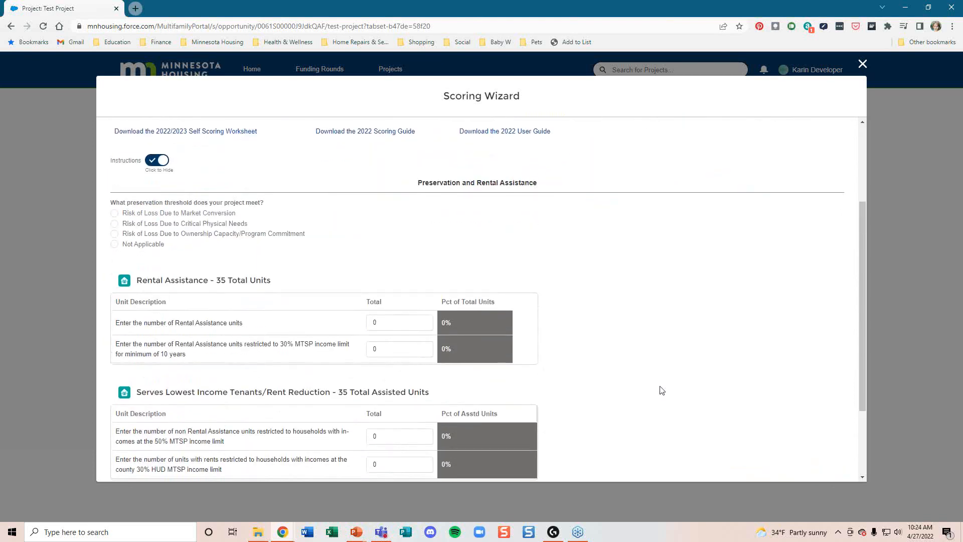
pyautogui.scroll(-1, 661, 390)
pyautogui.click(114, 175)
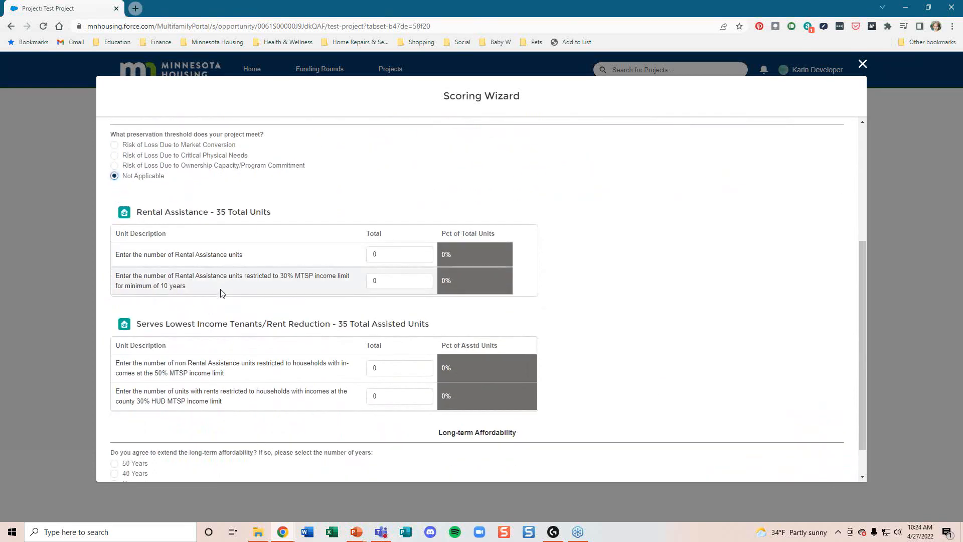
pyautogui.scroll(-1, 222, 293)
pyautogui.moveTo(393, 215); pyautogui.dragTo(360, 218)
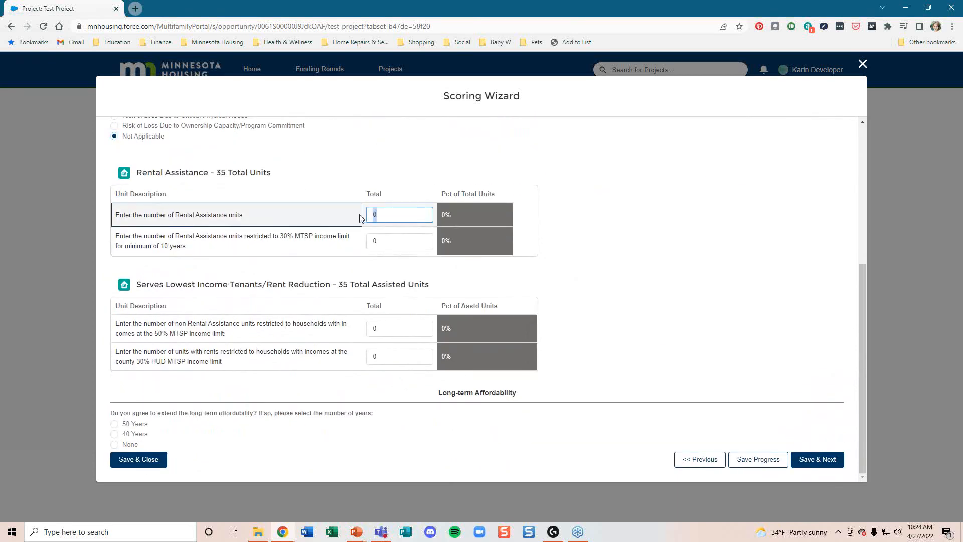
pyautogui.write('5')
pyautogui.moveTo(408, 238); pyautogui.dragTo(374, 241)
pyautogui.write('5')
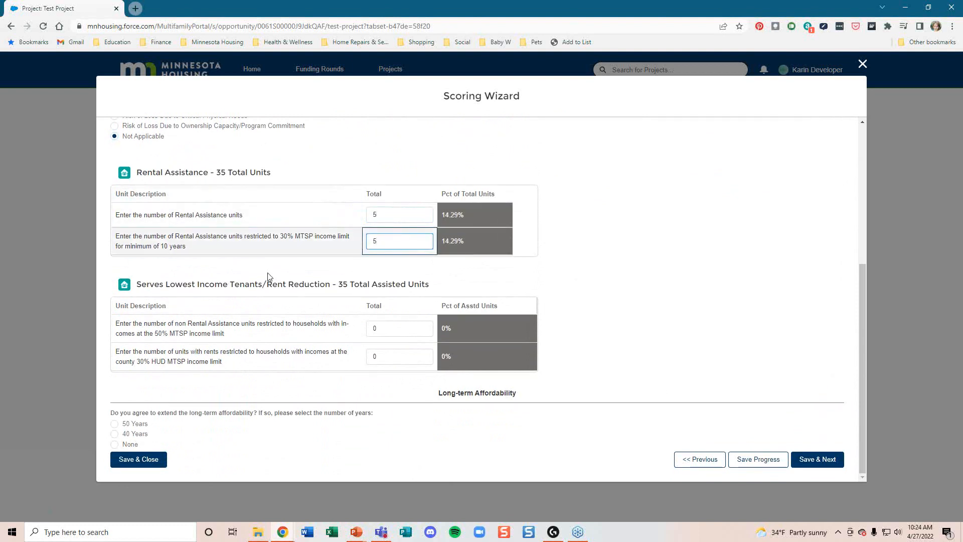
pyautogui.click(115, 424)
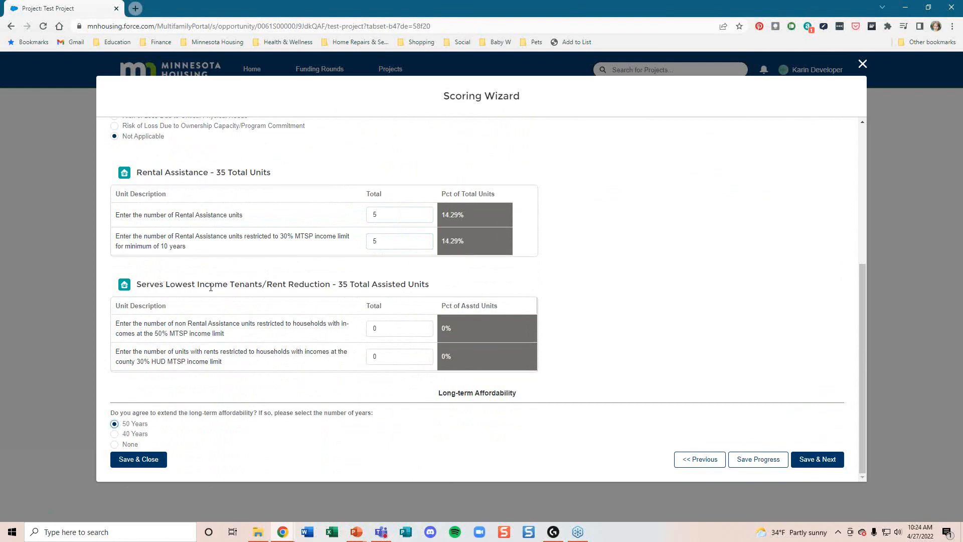
pyautogui.click(818, 459)
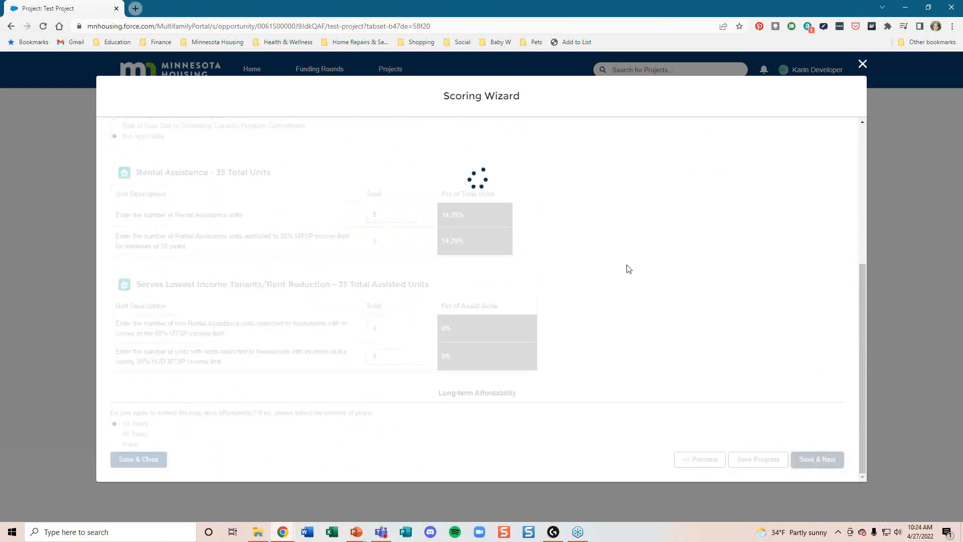
# Step: Score Need for More Affordable Housing 8, Workforce Housing 6, Access to Transit 4, and Rural/Tribal 4
pyautogui.scroll(-3, 627, 274)
pyautogui.scroll(-1, 627, 275)
pyautogui.scroll(3, 624, 275)
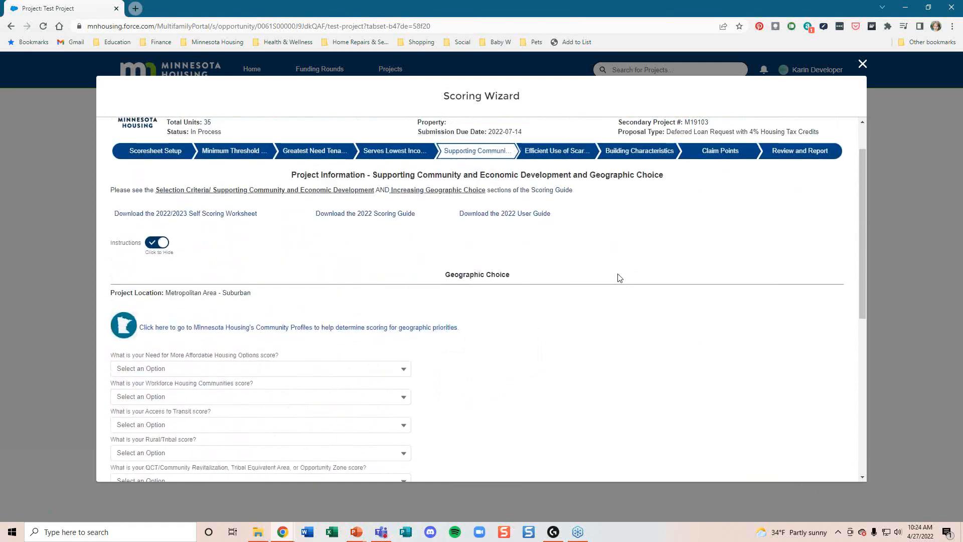
pyautogui.scroll(-1, 620, 277)
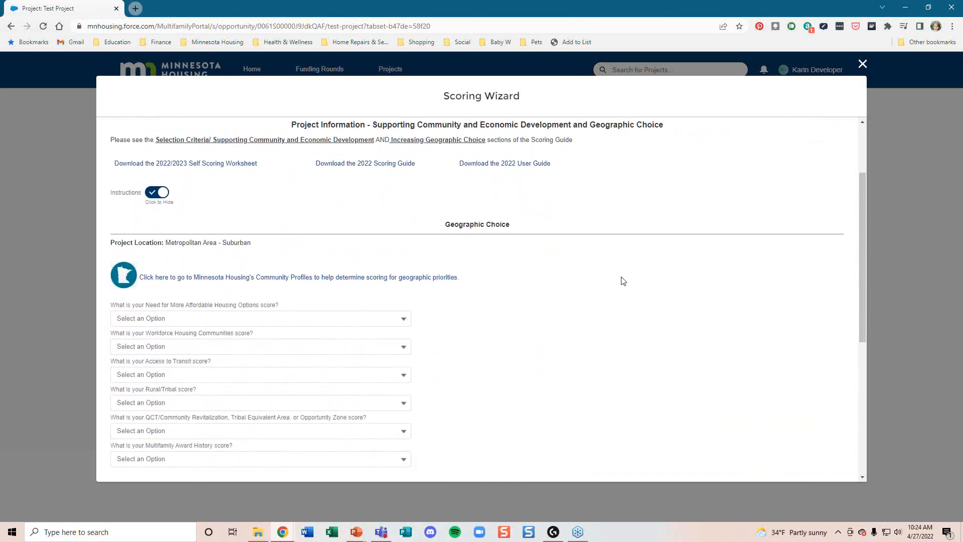
pyautogui.scroll(-1, 627, 281)
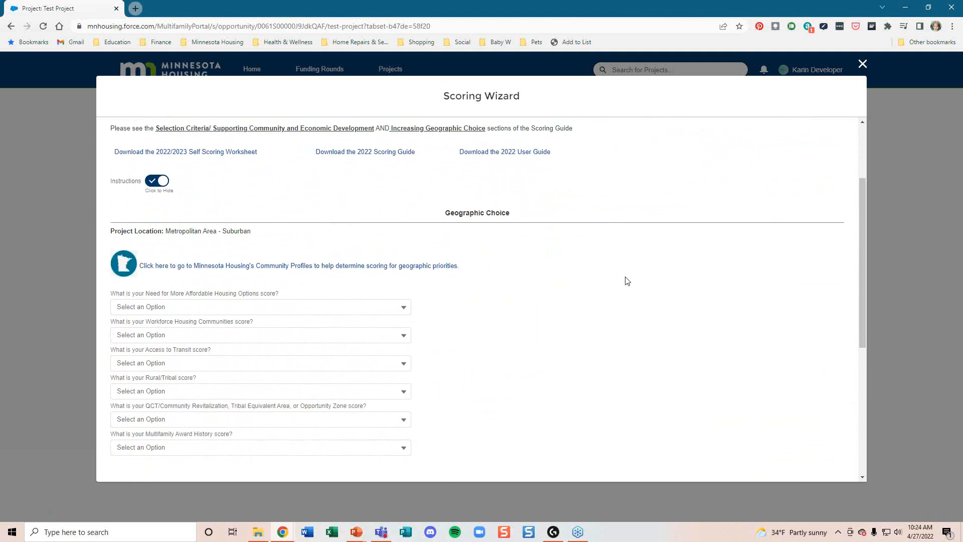
pyautogui.scroll(-1, 627, 281)
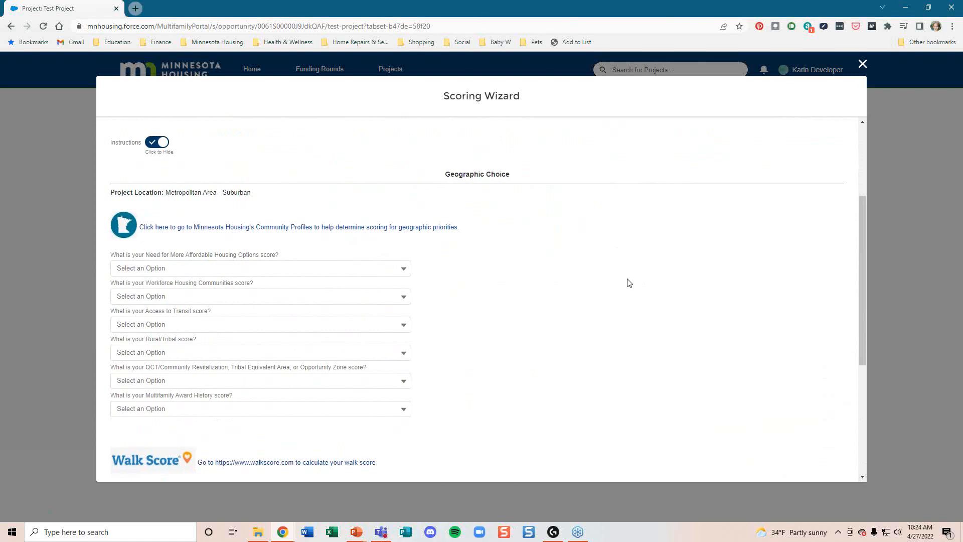
pyautogui.scroll(-1, 627, 283)
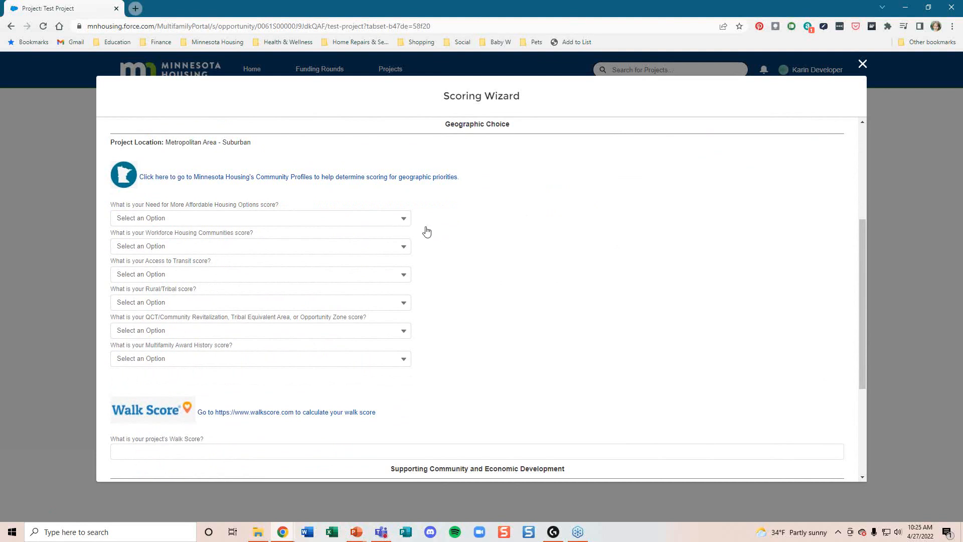
pyautogui.click(253, 224)
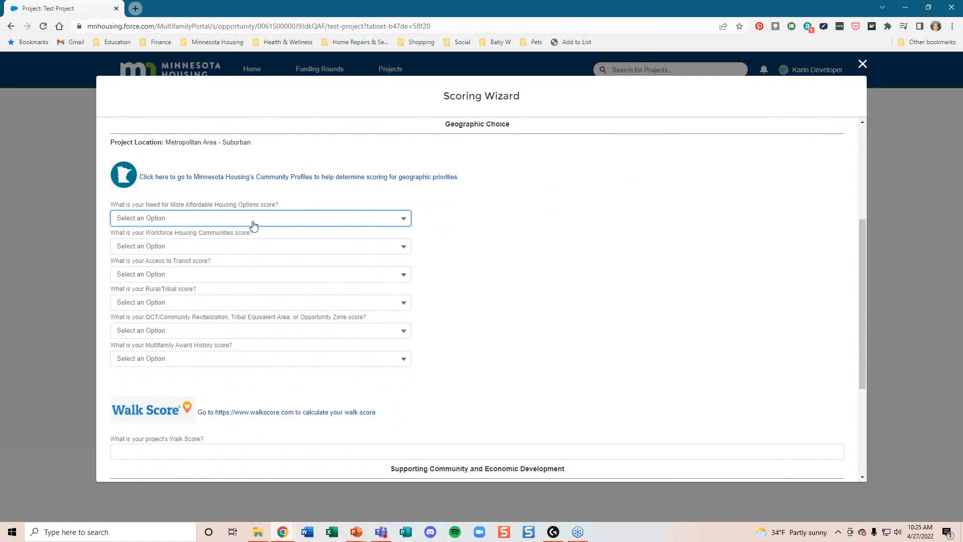
pyautogui.click(187, 259)
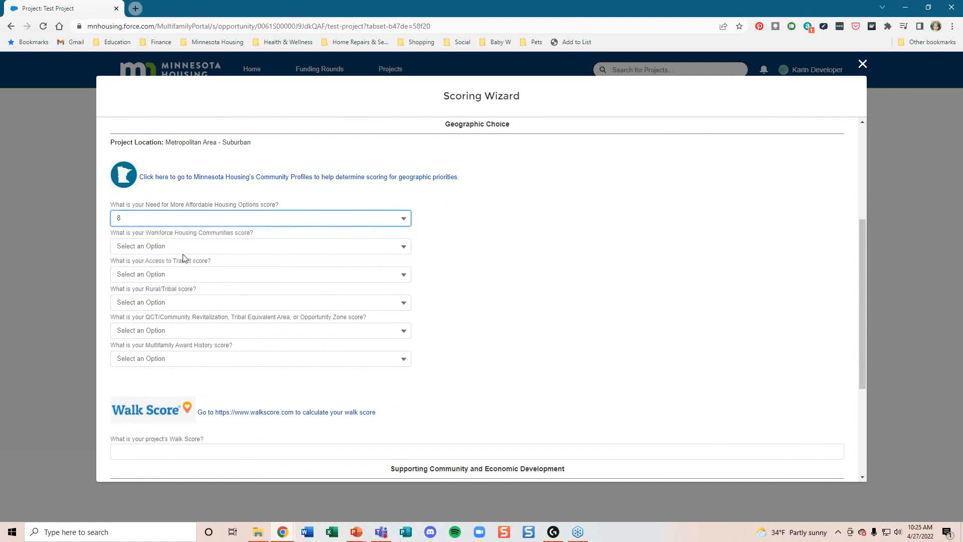
pyautogui.click(228, 259)
pyautogui.click(165, 288)
pyautogui.click(151, 275)
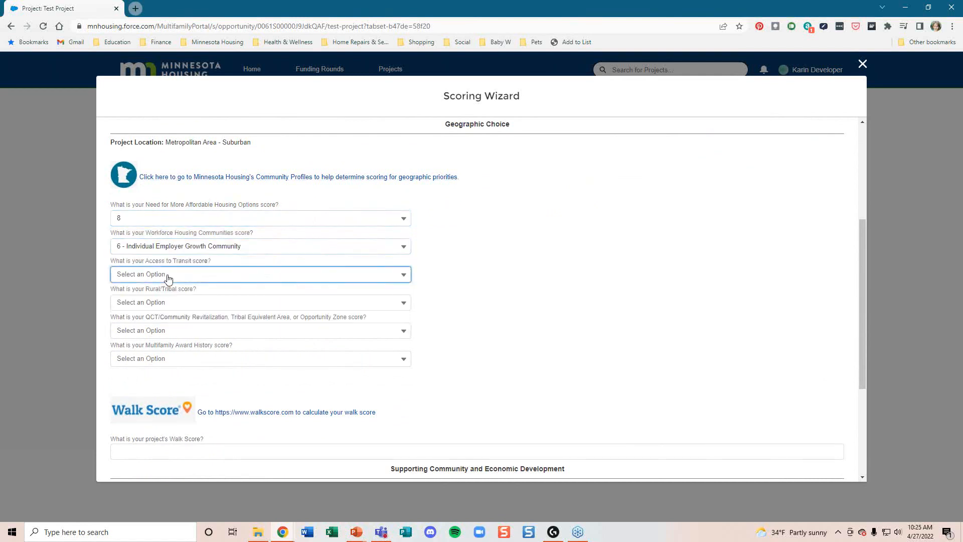
pyautogui.click(150, 317)
pyautogui.click(153, 303)
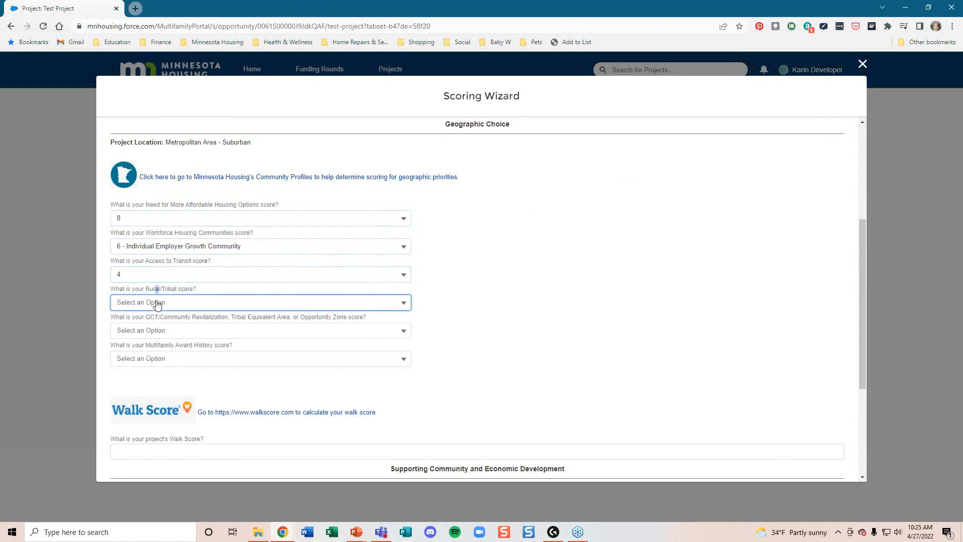
pyautogui.click(153, 326)
# Step: Score QCT/Community Revitalization 3 and Multifamily Award History 4
pyautogui.scroll(-2, 179, 256)
pyautogui.click(182, 230)
pyautogui.click(158, 254)
pyautogui.click(156, 258)
pyautogui.click(148, 285)
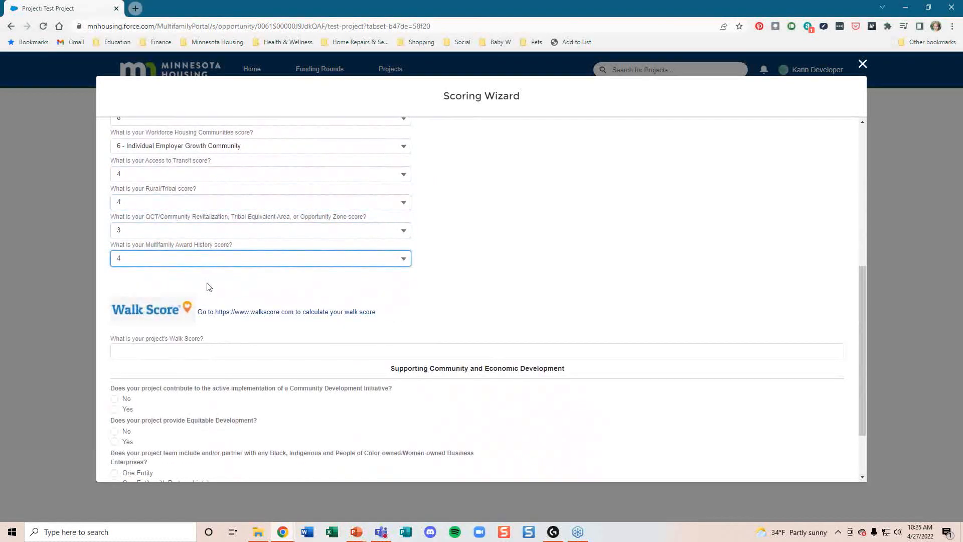
pyautogui.scroll(5, 210, 285)
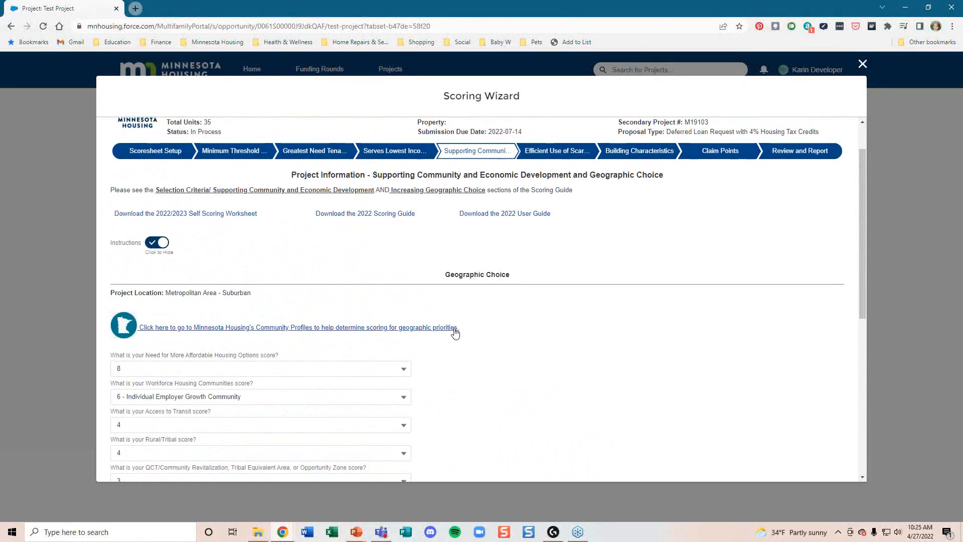
# Step: Enter Walk Score 53, CDI Yes, Equitable Development No, One Entity with Partnership(s), and save
pyautogui.scroll(-6, 389, 334)
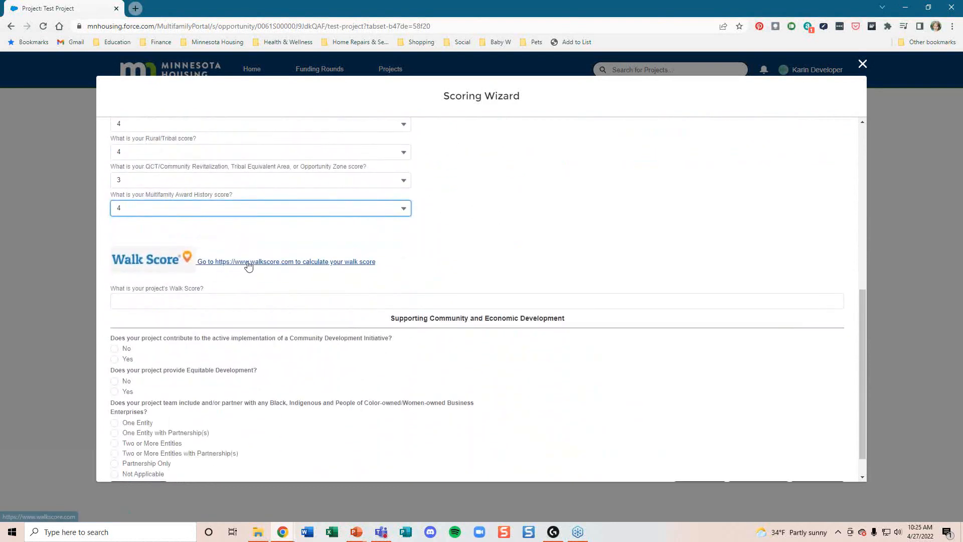
pyautogui.scroll(-1, 371, 269)
pyautogui.click(237, 271)
pyautogui.write('53')
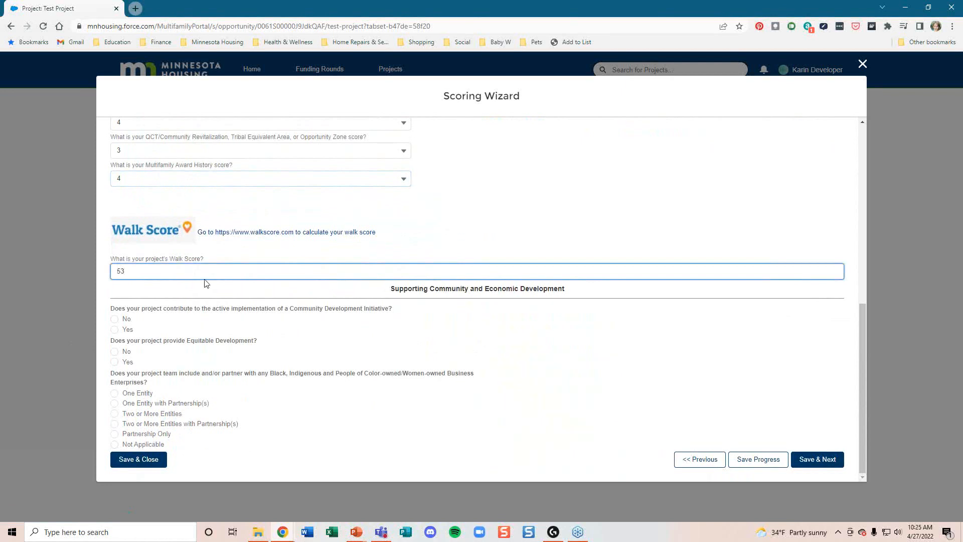
pyautogui.click(114, 329)
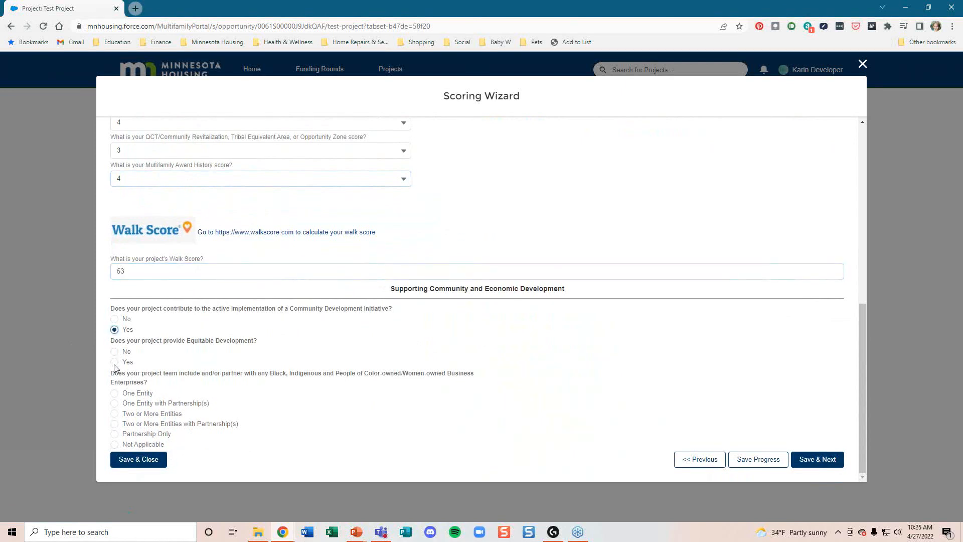
pyautogui.click(114, 352)
pyautogui.click(115, 404)
pyautogui.click(813, 460)
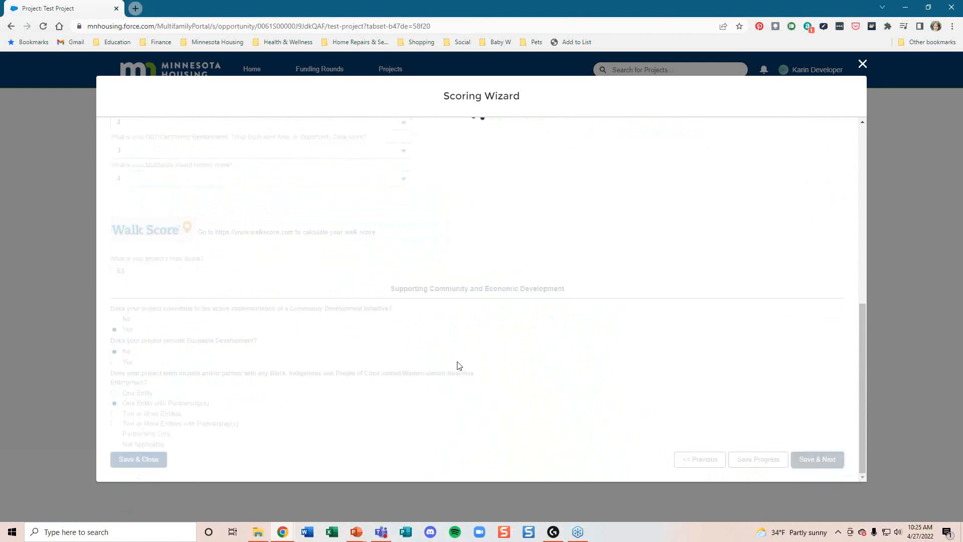
# Step: Enter total development costs $1,000,000, capital funding $800,000 and other contributions $20,000
pyautogui.scroll(-1, 342, 357)
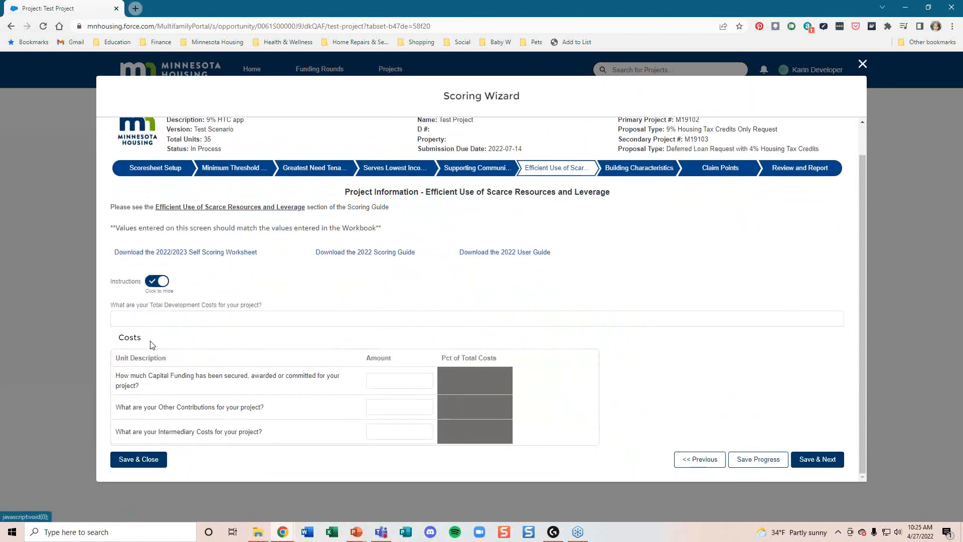
pyautogui.click(164, 314)
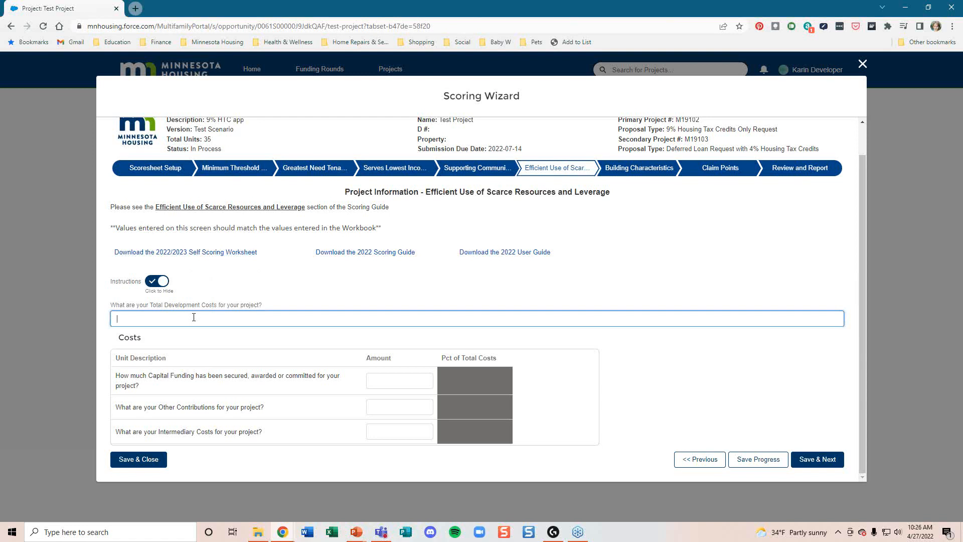
pyautogui.write('1000000')
pyautogui.click(397, 381)
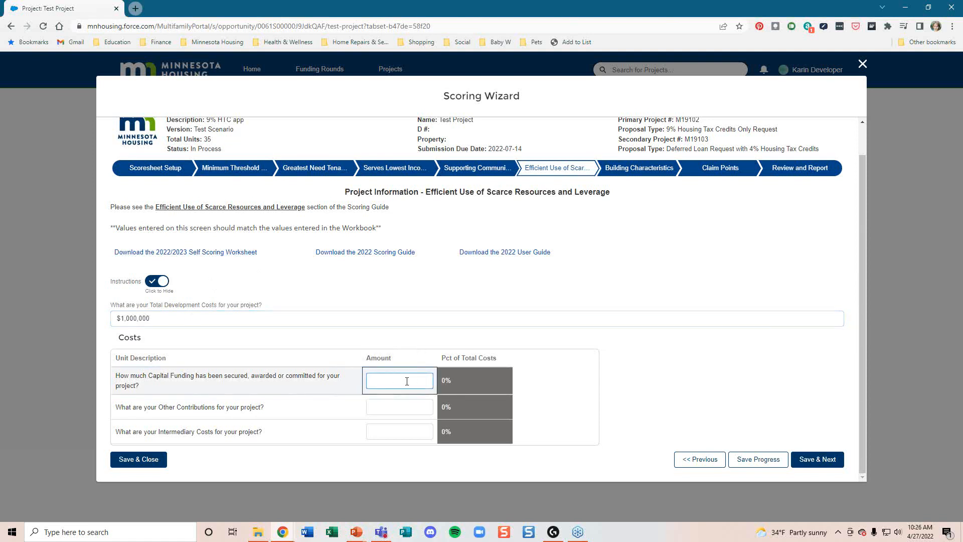
pyautogui.write('800000')
pyautogui.click(423, 408)
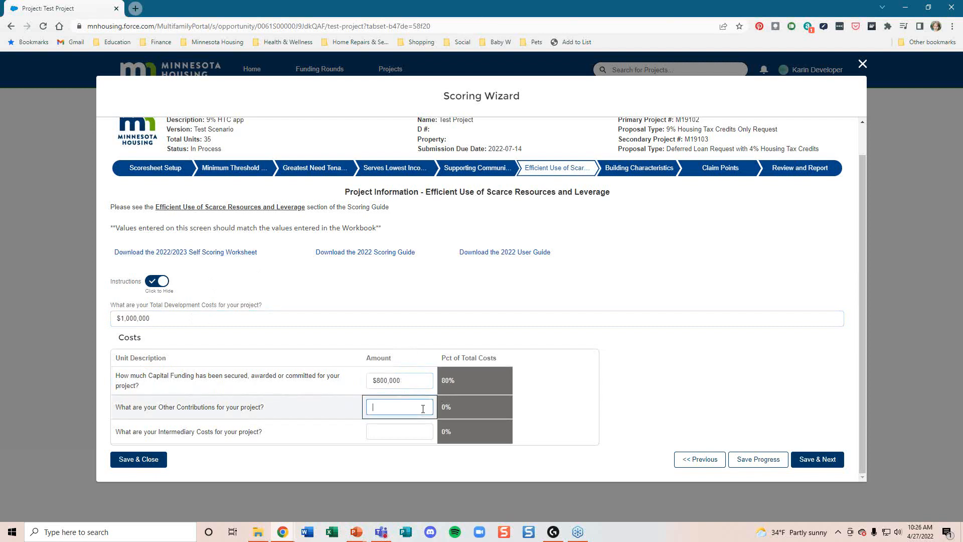
pyautogui.write('200000')
pyautogui.press('BackSpace')
# Step: Set the intermediary costs amount to $100,000
pyautogui.click(383, 432)
pyautogui.write('6000')
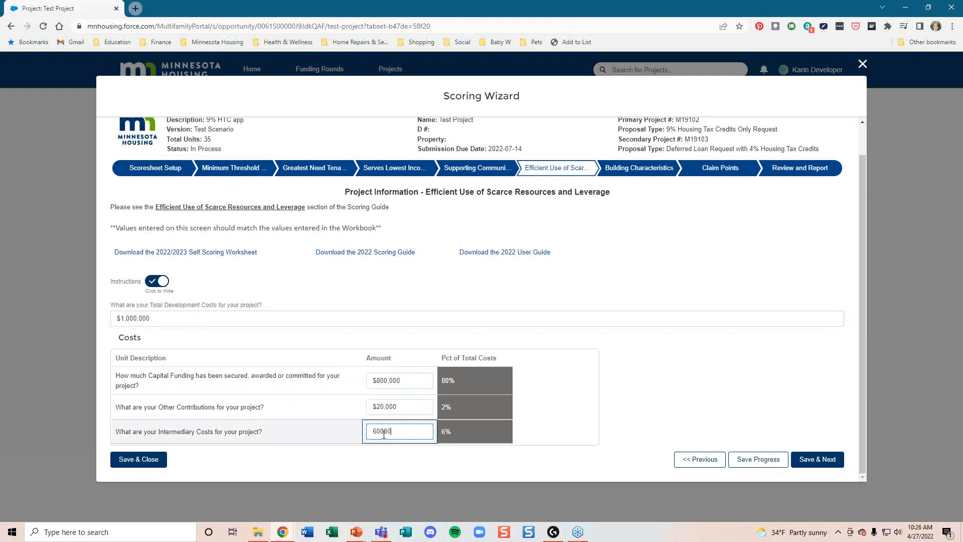
pyautogui.click(374, 432)
pyautogui.write('2')
pyautogui.click(404, 431)
pyautogui.click(406, 432)
pyautogui.click(374, 430)
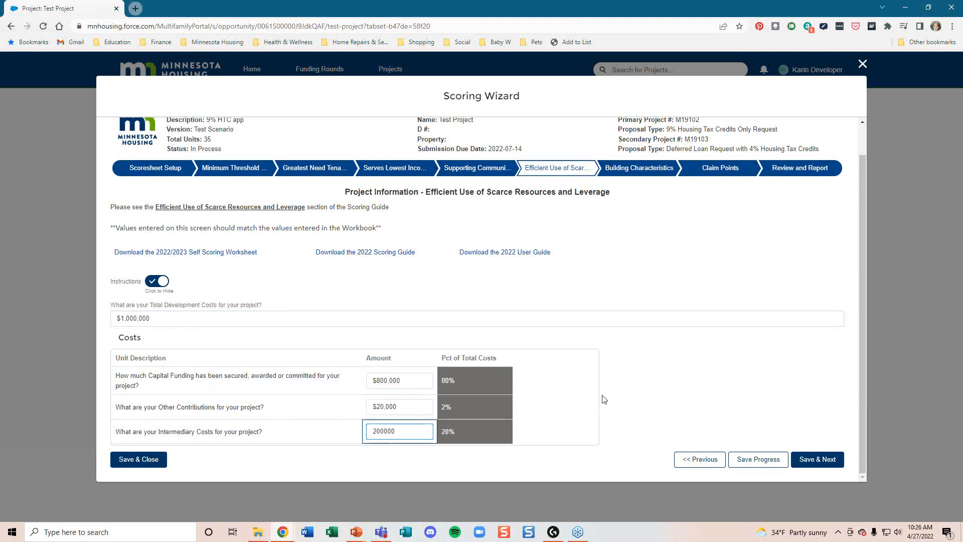
pyautogui.click(647, 394)
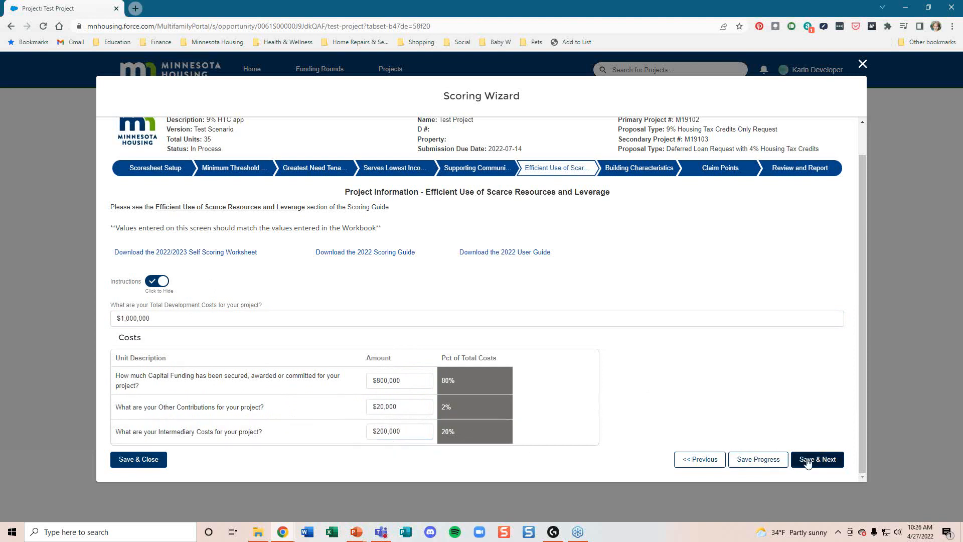
pyautogui.click(381, 431)
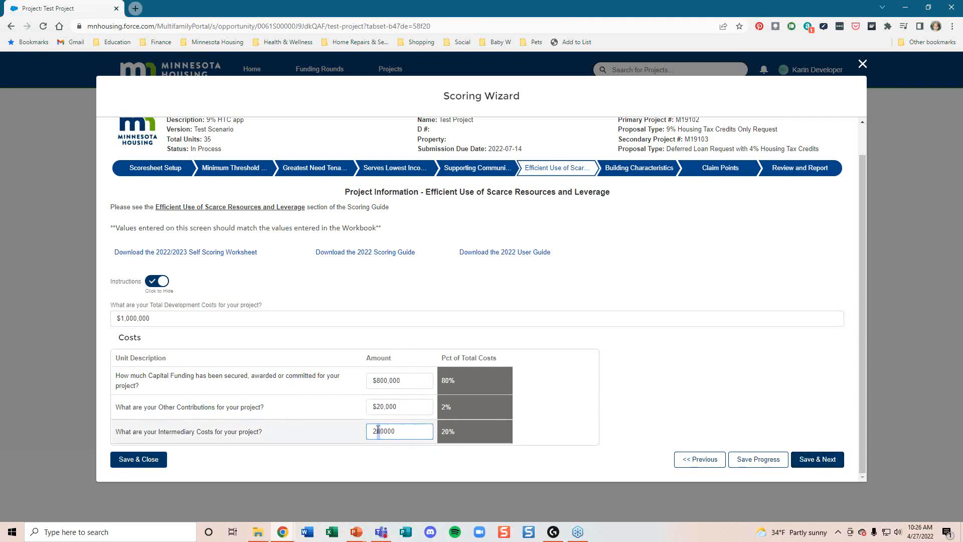
pyautogui.hotkey('ctrl', 'a')
pyautogui.write('100,00')
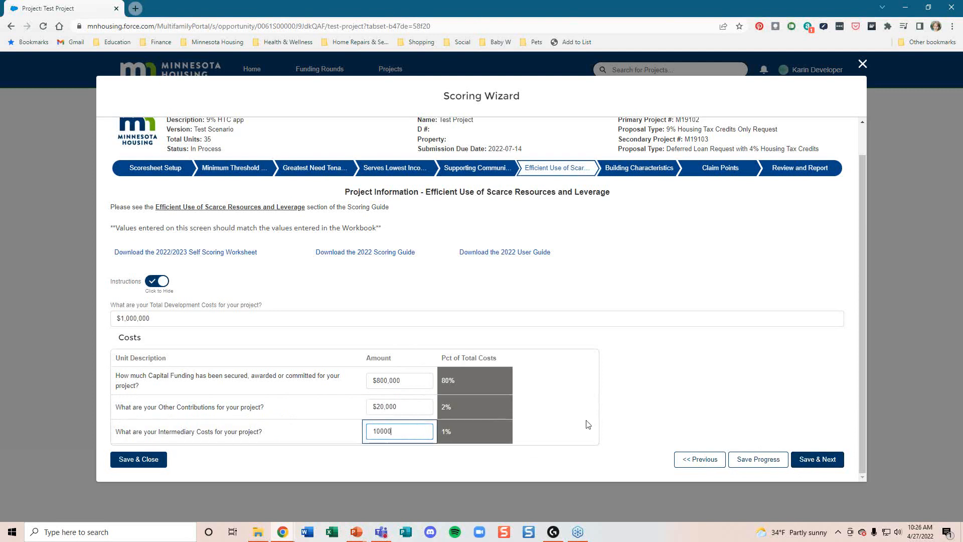
pyautogui.write('0')
pyautogui.click(588, 425)
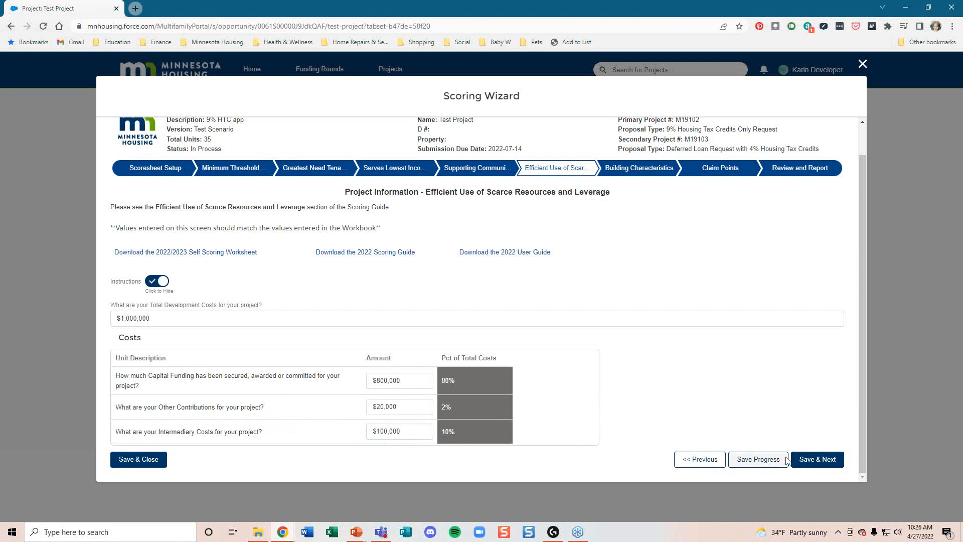
# Step: Save the costs, answer Universal Design No, Smoke Free No, Enhanced Sustainability Not Applicable, and continue
pyautogui.click(817, 459)
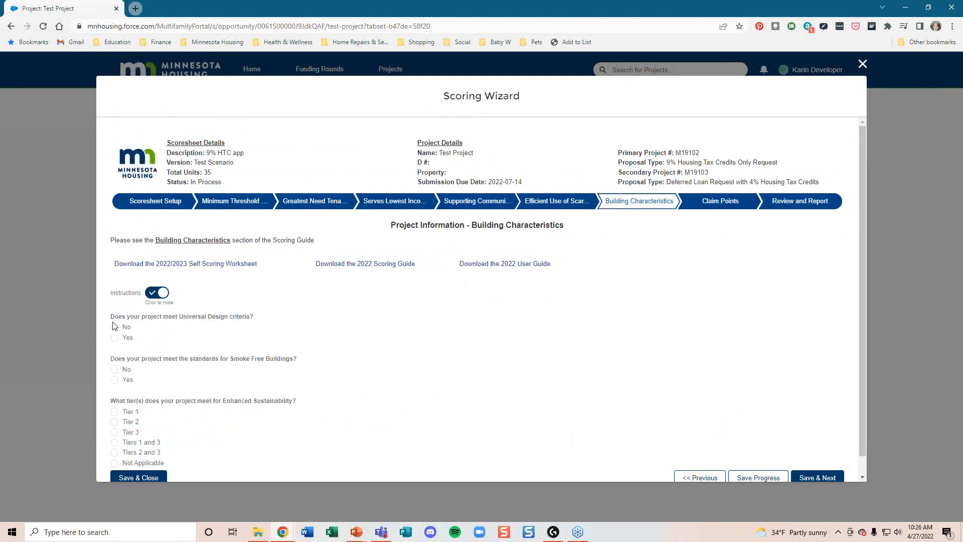
pyautogui.click(115, 327)
pyautogui.click(115, 369)
pyautogui.scroll(-1, 117, 401)
pyautogui.click(115, 446)
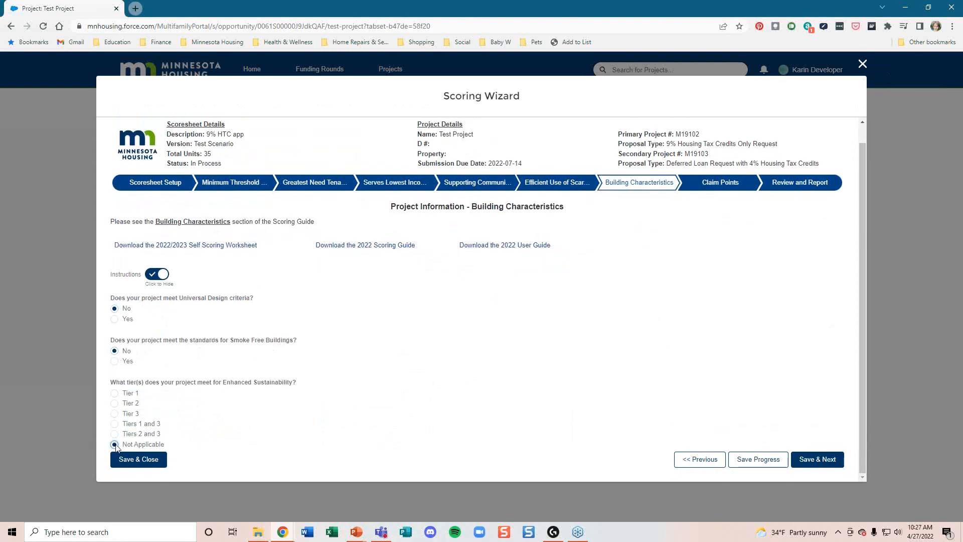
pyautogui.click(801, 458)
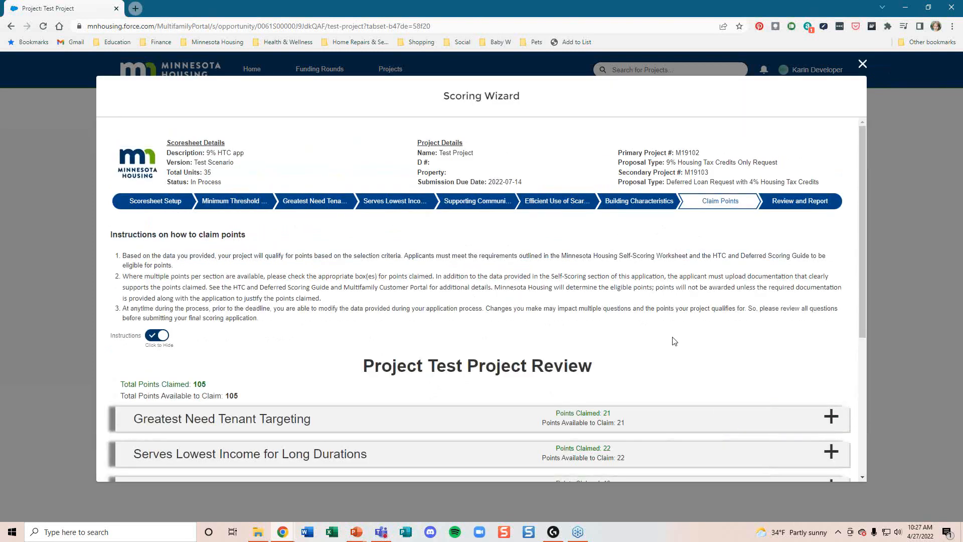
pyautogui.scroll(-1, 702, 360)
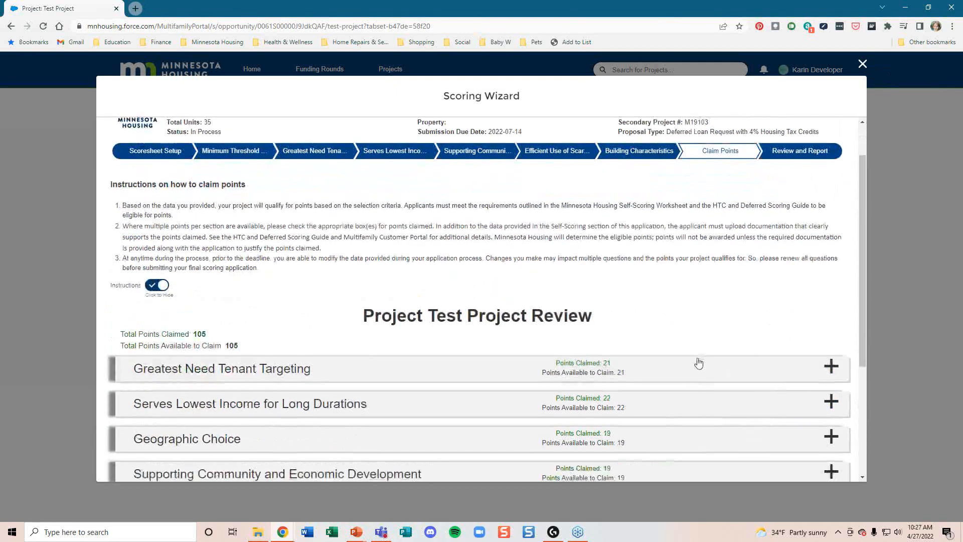
pyautogui.scroll(-2, 700, 360)
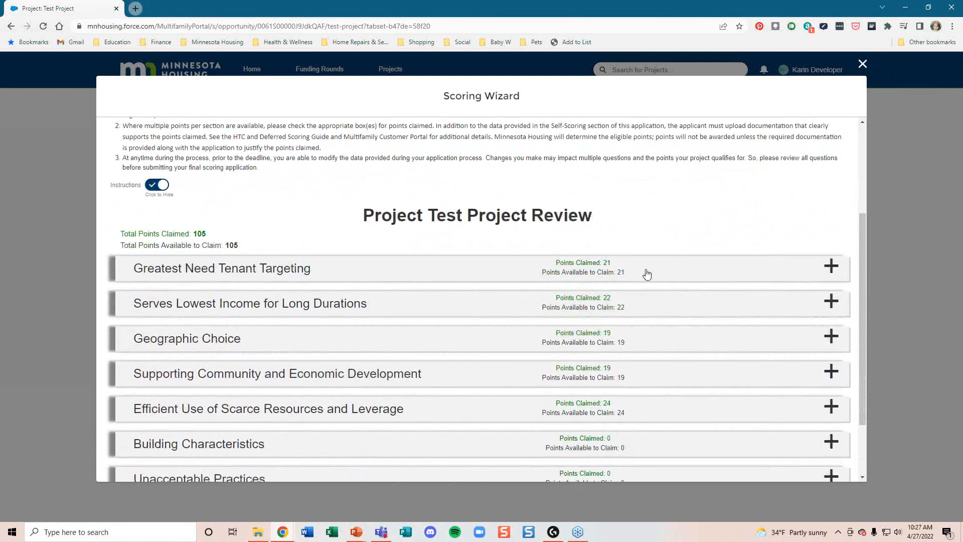
pyautogui.click(921, 26)
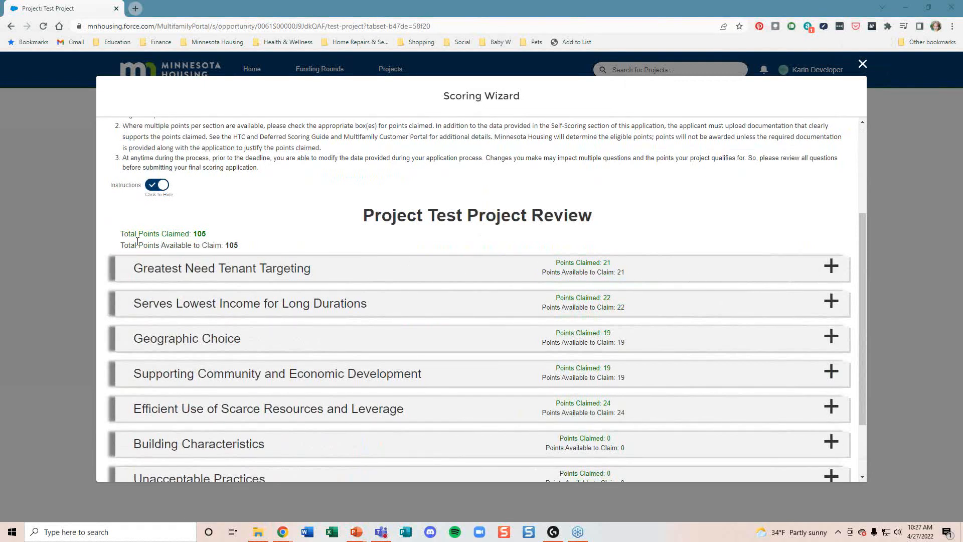
pyautogui.moveTo(209, 236); pyautogui.dragTo(128, 234)
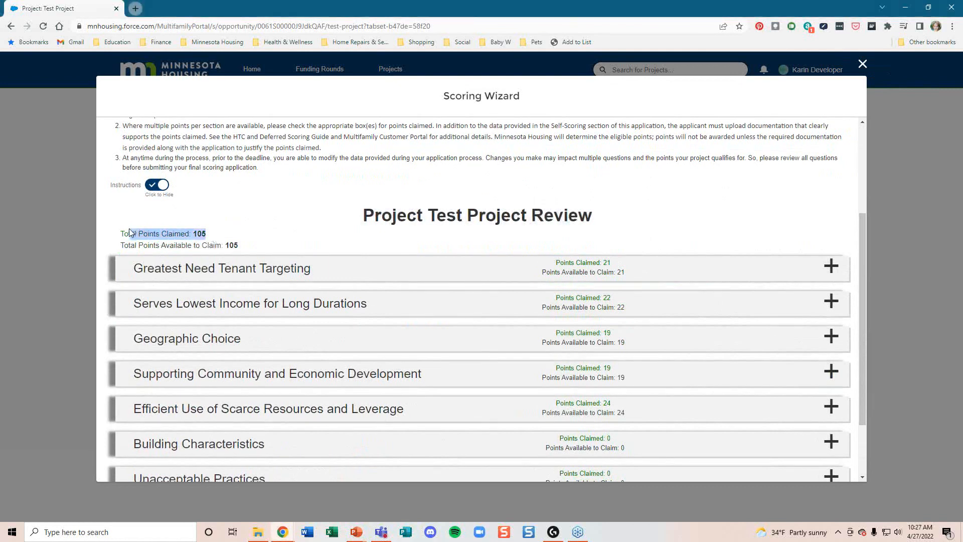
pyautogui.click(247, 247)
pyautogui.moveTo(244, 245); pyautogui.dragTo(155, 246)
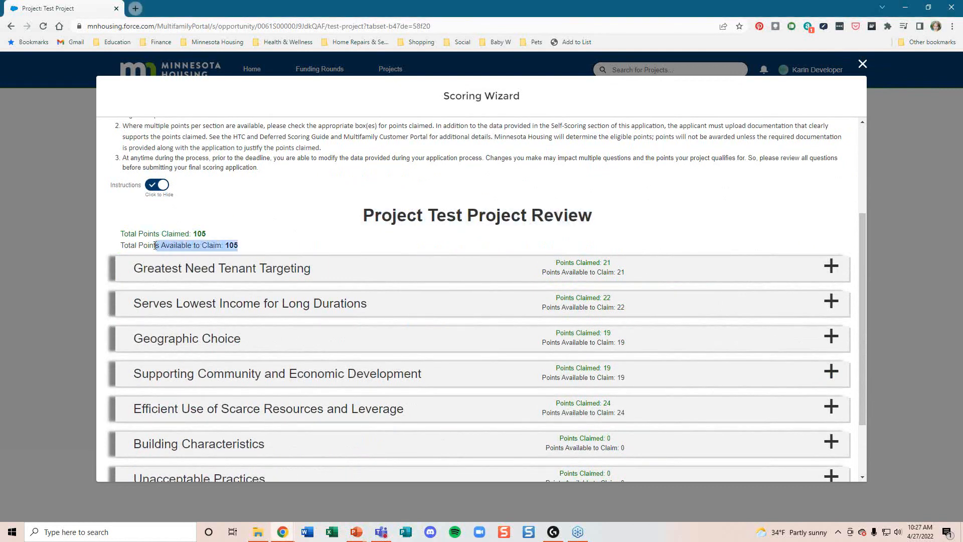
pyautogui.click(250, 246)
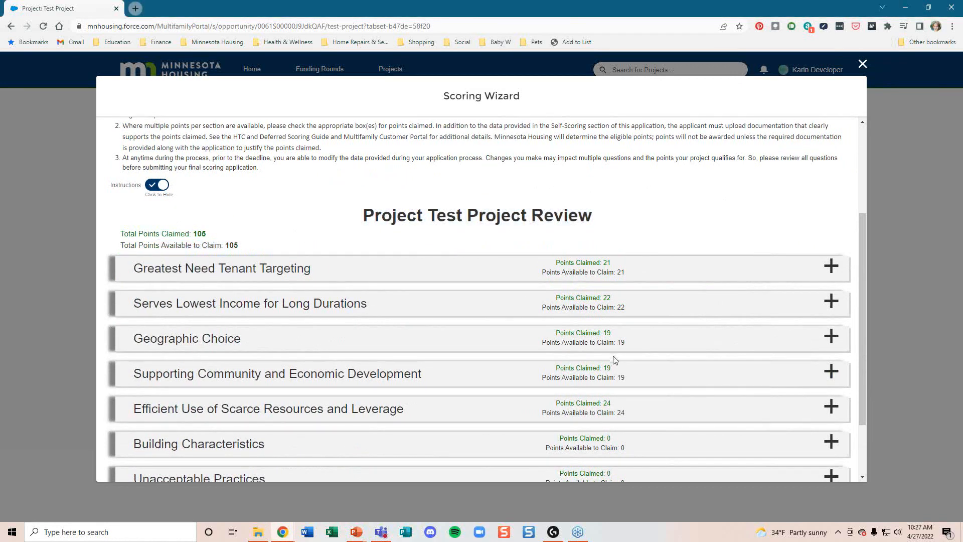
pyautogui.scroll(-1, 836, 251)
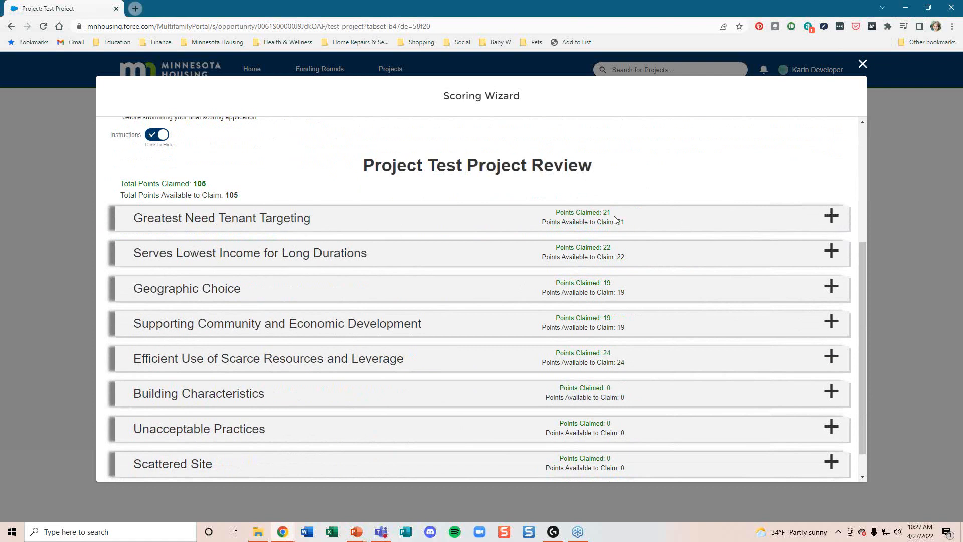
# Step: Expand Greatest Need Tenant Targeting and unclaim then reclaim the Large Family Housing points
pyautogui.click(833, 217)
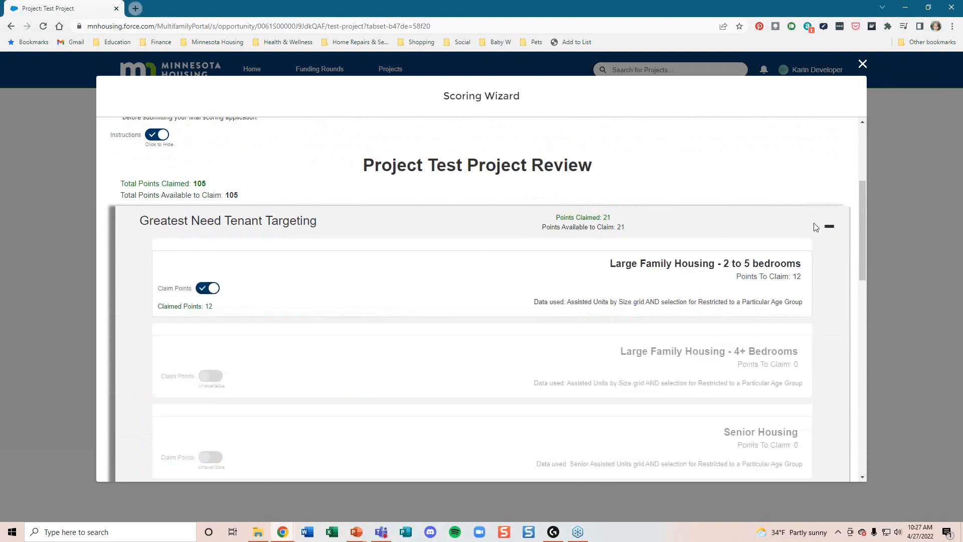
pyautogui.scroll(-2, 823, 226)
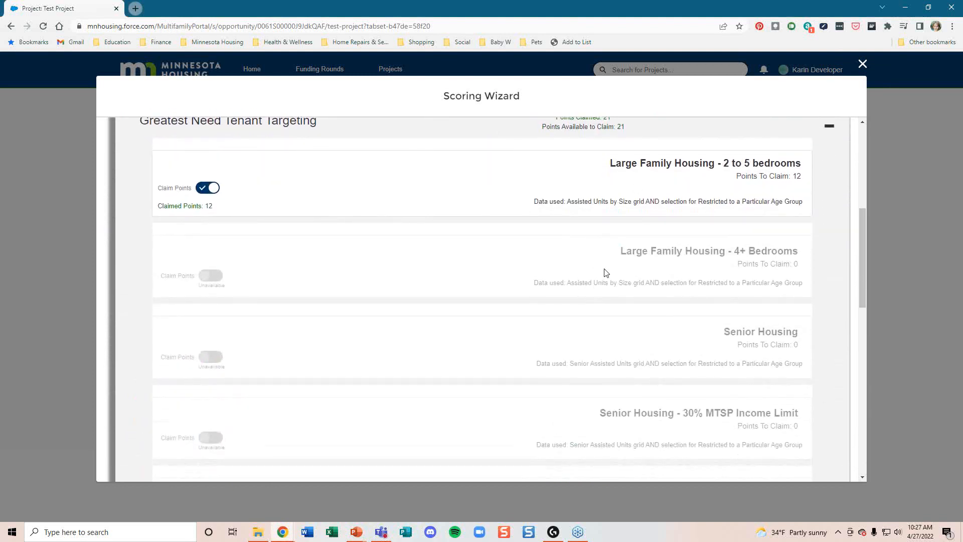
pyautogui.scroll(-1, 589, 449)
pyautogui.scroll(1, 595, 444)
pyautogui.moveTo(616, 163); pyautogui.dragTo(747, 162)
pyautogui.click(700, 179)
pyautogui.moveTo(659, 164); pyautogui.dragTo(700, 164)
pyautogui.click(206, 189)
pyautogui.click(205, 189)
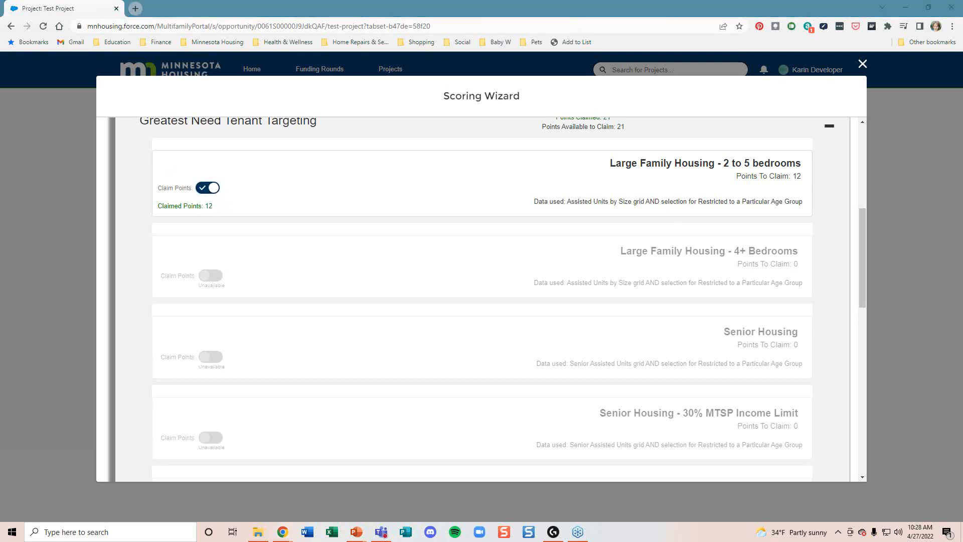
# Step: Expand Efficient Use of Scarce Resources and Leverage to review its 24 claimed points
pyautogui.scroll(-5, 434, 256)
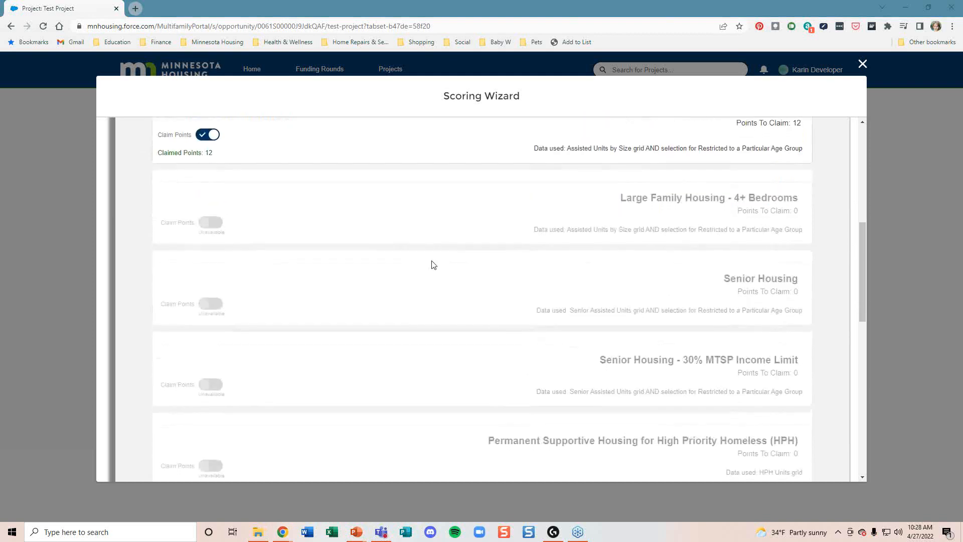
pyautogui.scroll(-3, 439, 265)
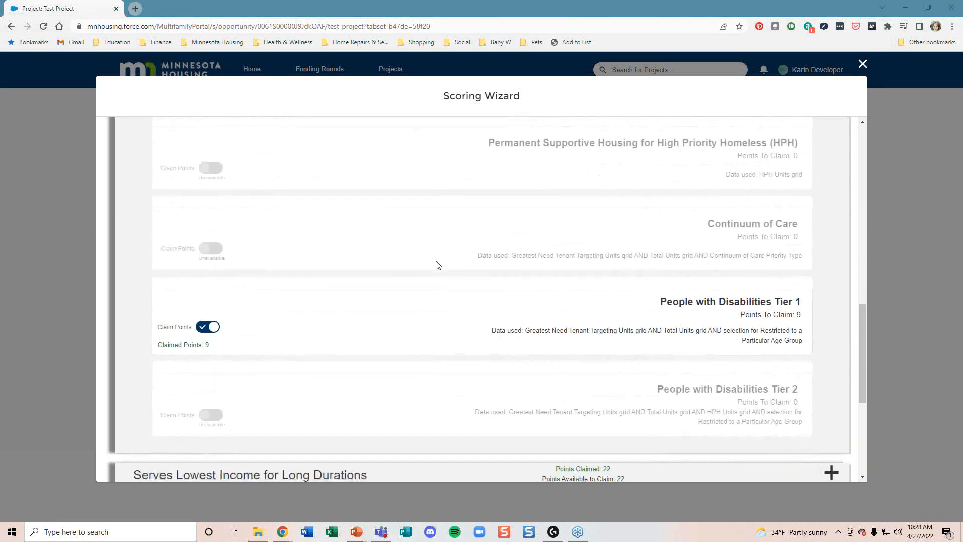
pyautogui.scroll(-1, 438, 266)
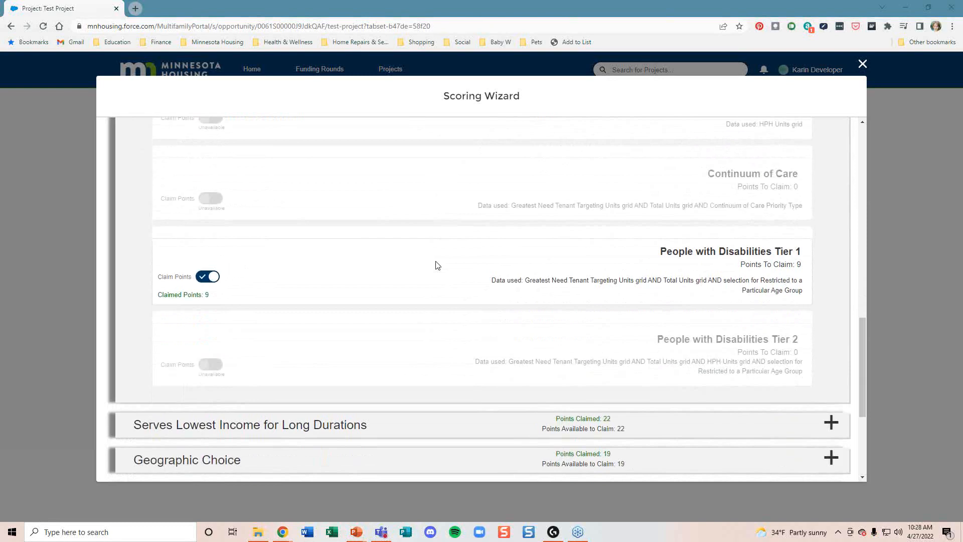
pyautogui.scroll(-4, 438, 265)
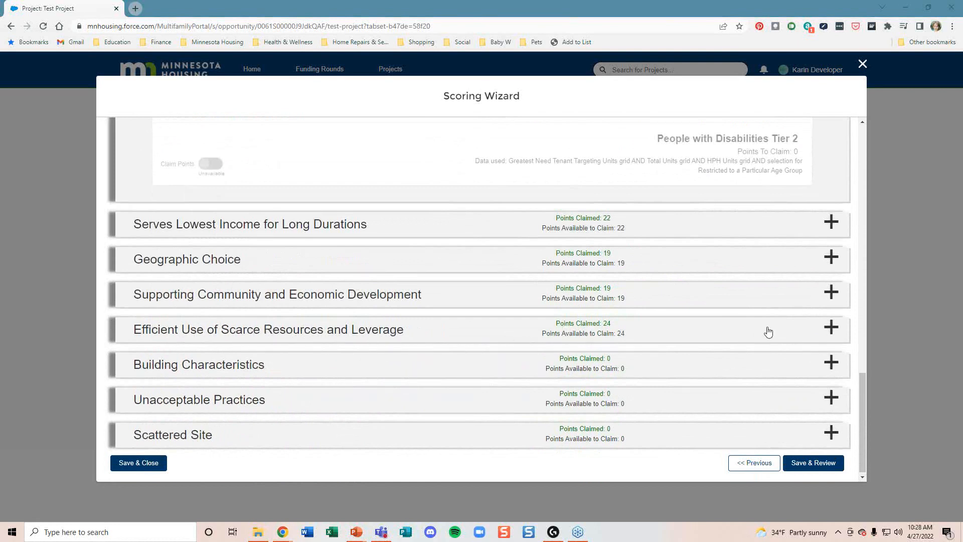
pyautogui.click(832, 331)
# Step: Claim 12 points for Financial Readiness to Proceed/Leveraged Funds
pyautogui.scroll(-2, 697, 347)
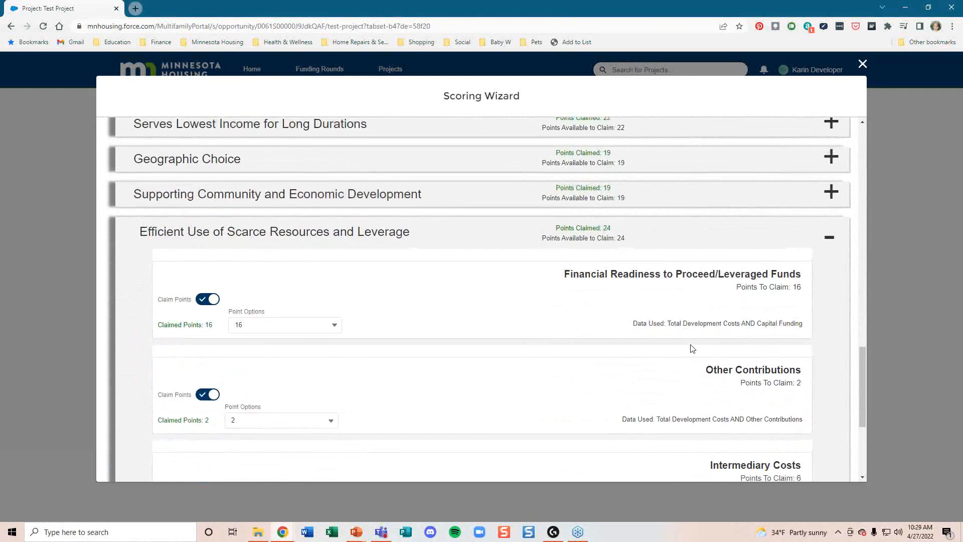
pyautogui.scroll(-2, 693, 349)
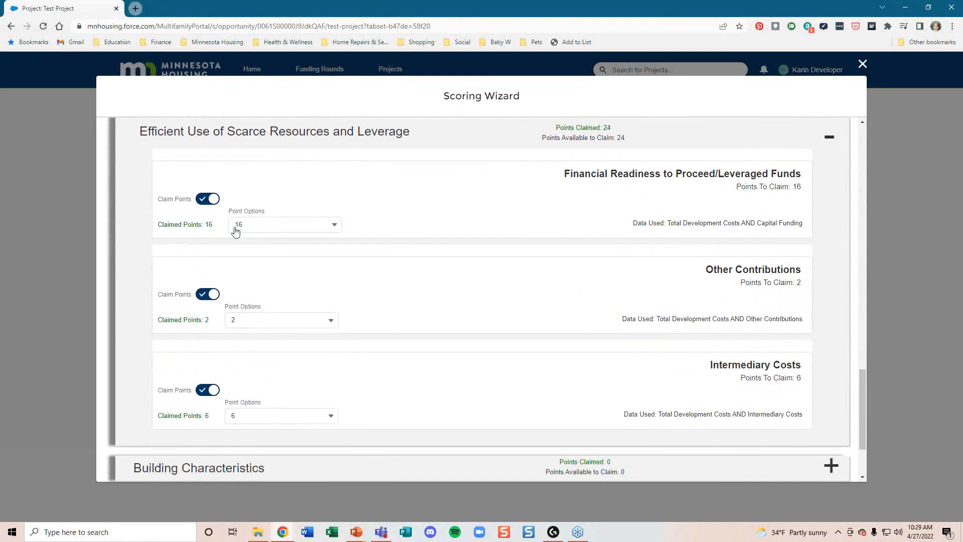
pyautogui.click(333, 229)
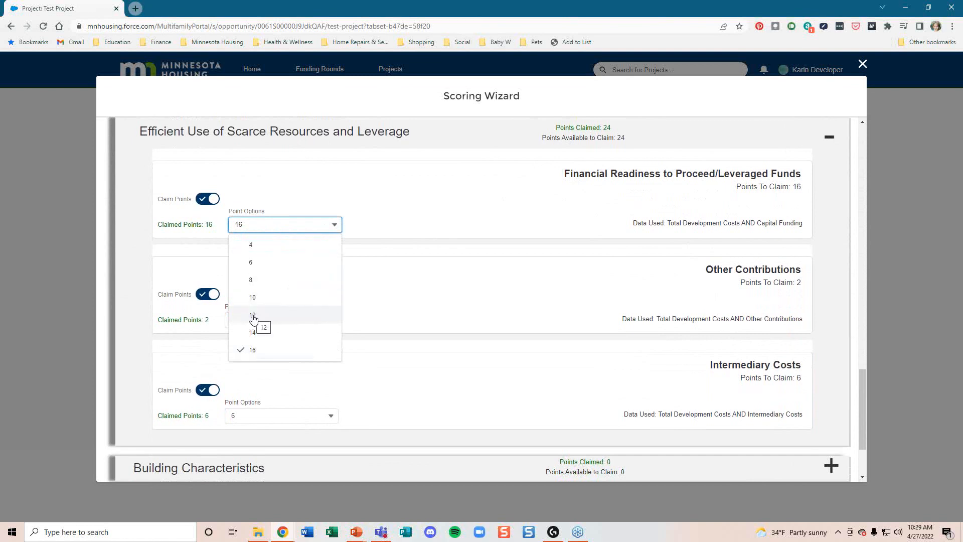
pyautogui.click(253, 316)
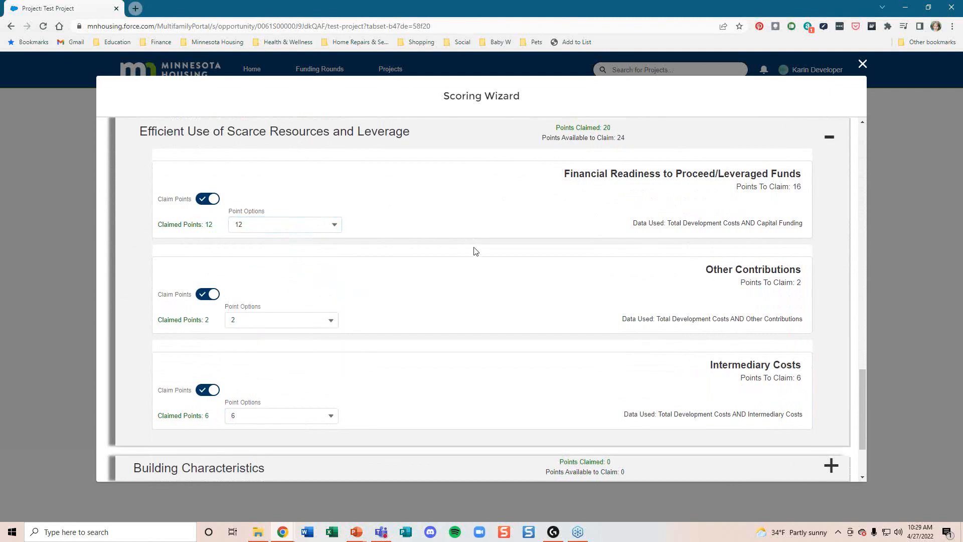
# Step: Check the Other Contributions data, then save the claims and open the review report
pyautogui.scroll(-1, 477, 254)
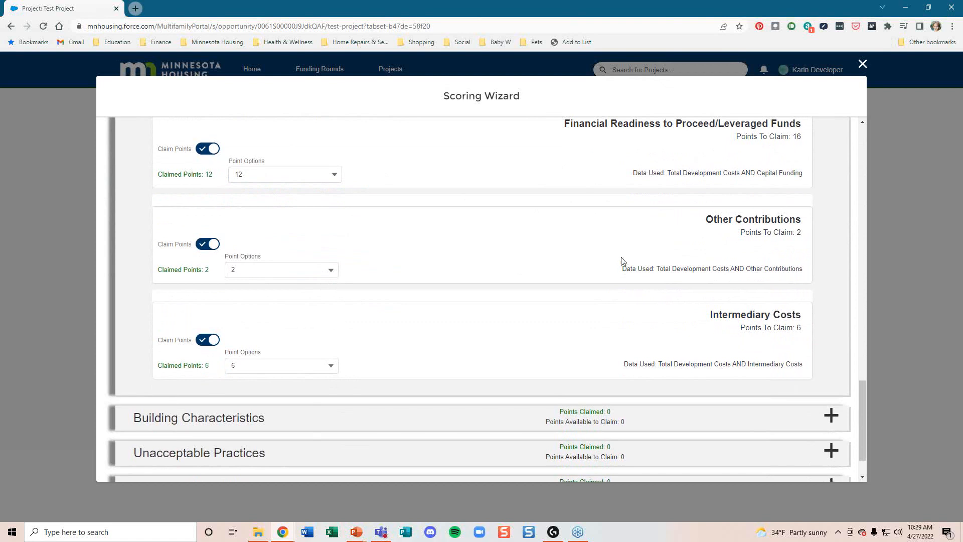
pyautogui.scroll(1, 621, 266)
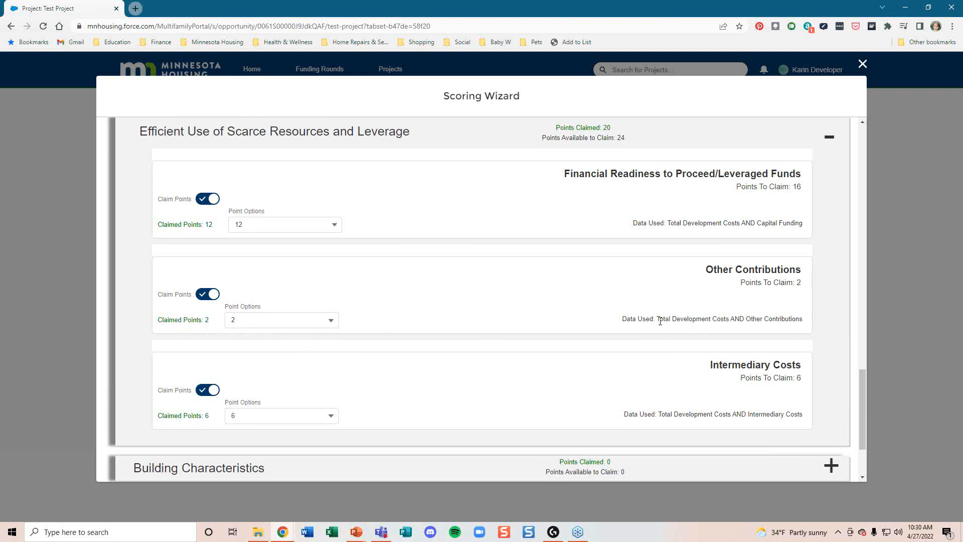
pyautogui.moveTo(658, 319); pyautogui.dragTo(796, 319)
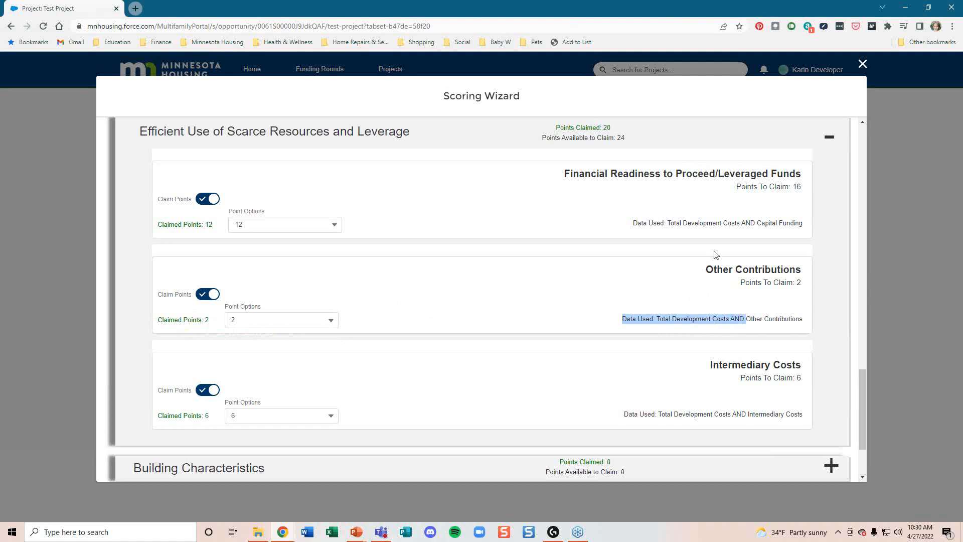
pyautogui.scroll(-1, 741, 303)
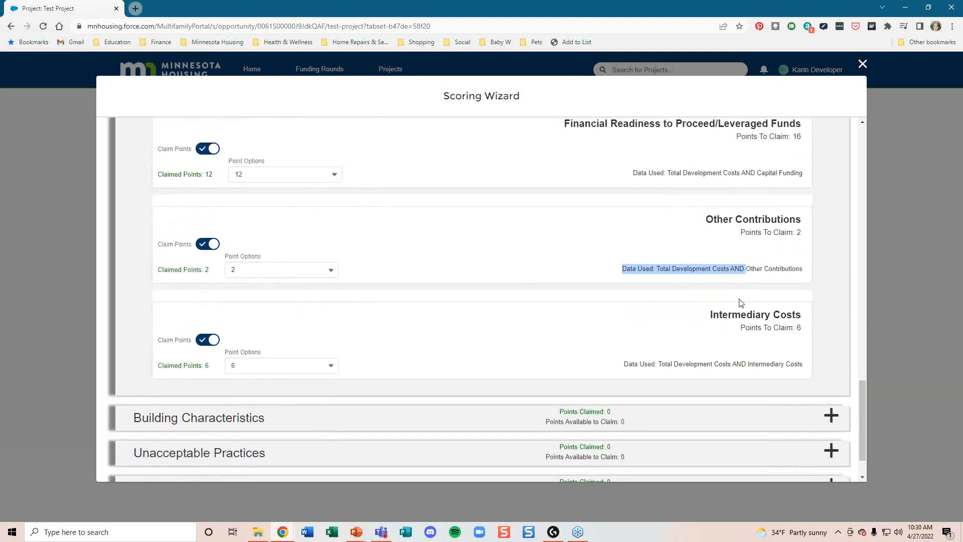
pyautogui.scroll(-1, 741, 303)
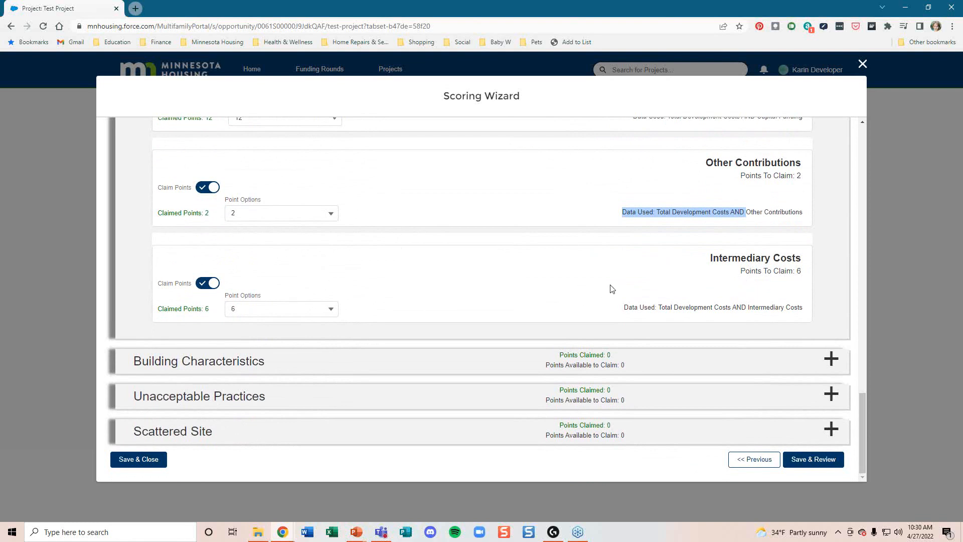
pyautogui.moveTo(861, 407)
pyautogui.mouseDown()
pyautogui.moveTo(859, 362)
pyautogui.moveTo(866, 413)
pyautogui.mouseUp()
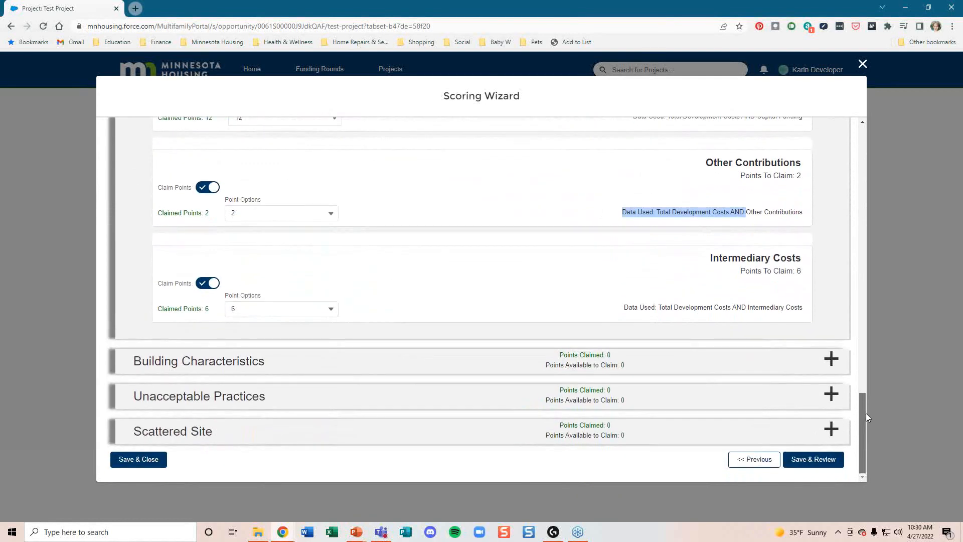
pyautogui.click(810, 460)
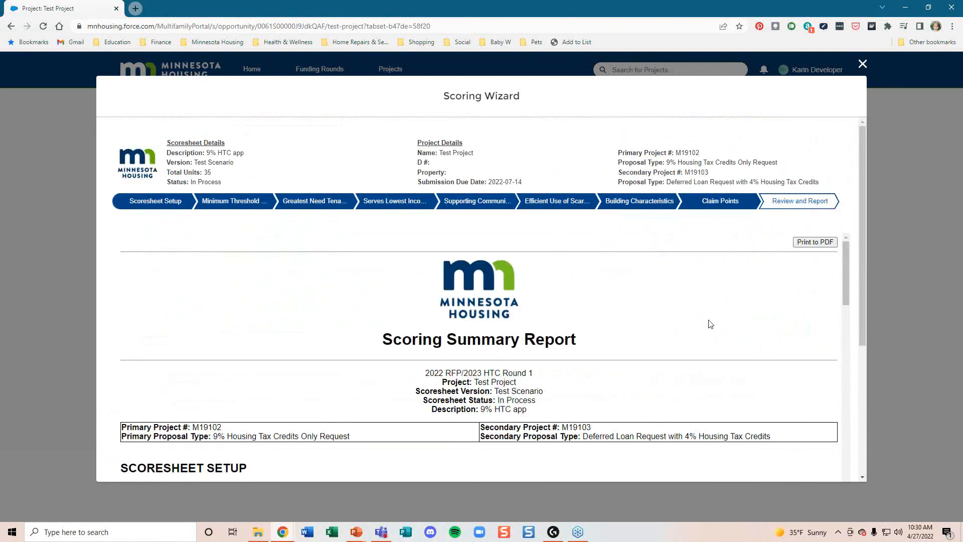
# Step: Scroll the Scoring Summary Report down to the Points Summary and the 101 of 105 total
pyautogui.scroll(-2, 710, 324)
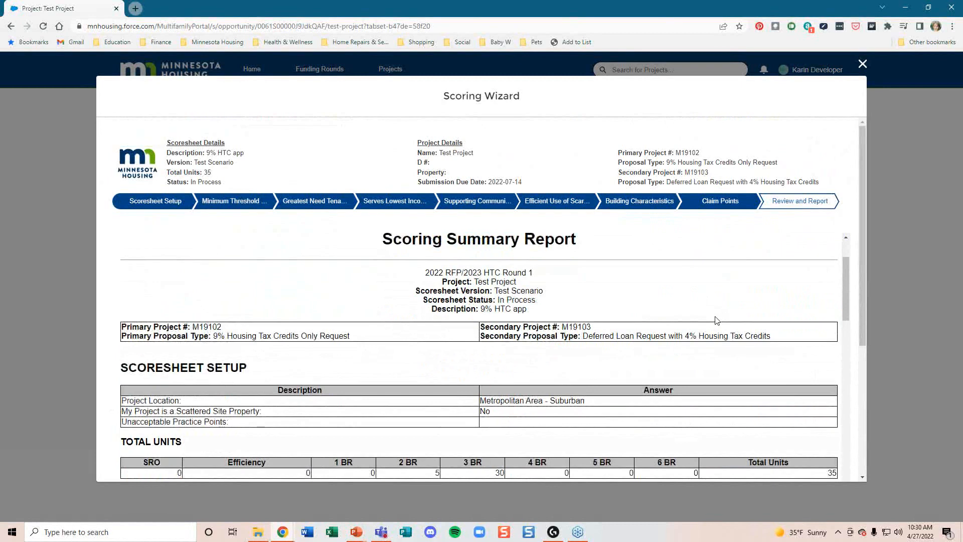
pyautogui.scroll(-2, 716, 320)
pyautogui.scroll(-2, 714, 325)
pyautogui.scroll(-6, 715, 325)
pyautogui.scroll(-3, 715, 331)
pyautogui.scroll(-1, 712, 331)
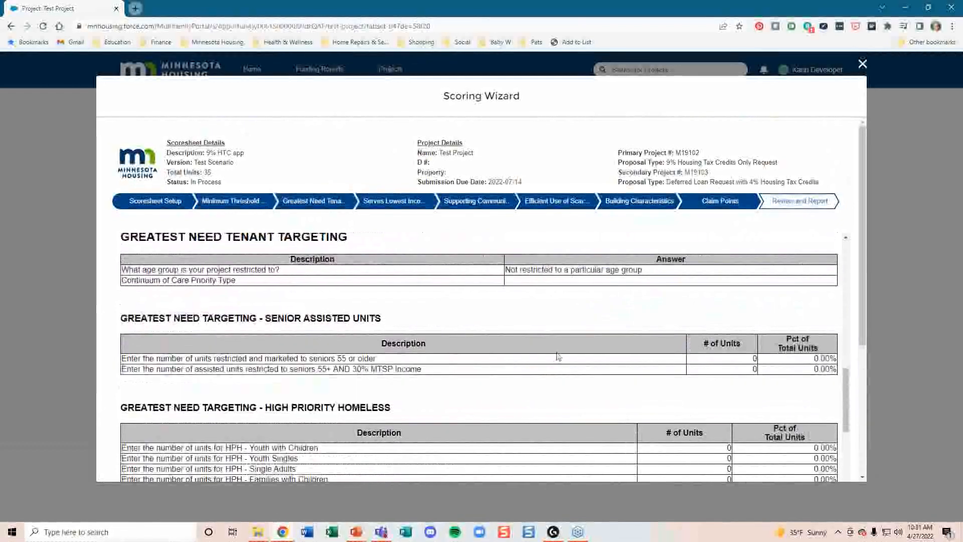
pyautogui.scroll(-1, 560, 358)
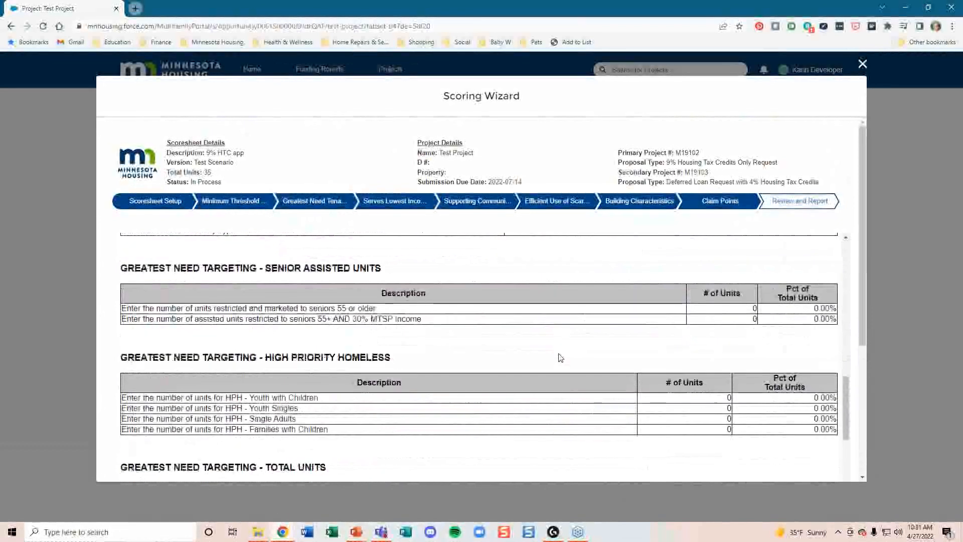
pyautogui.scroll(-6, 777, 354)
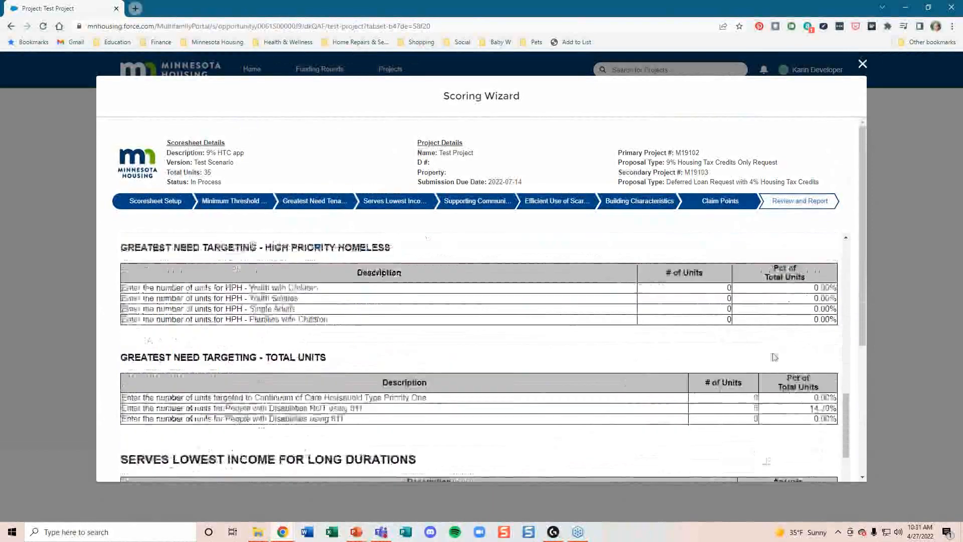
pyautogui.scroll(-10, 775, 355)
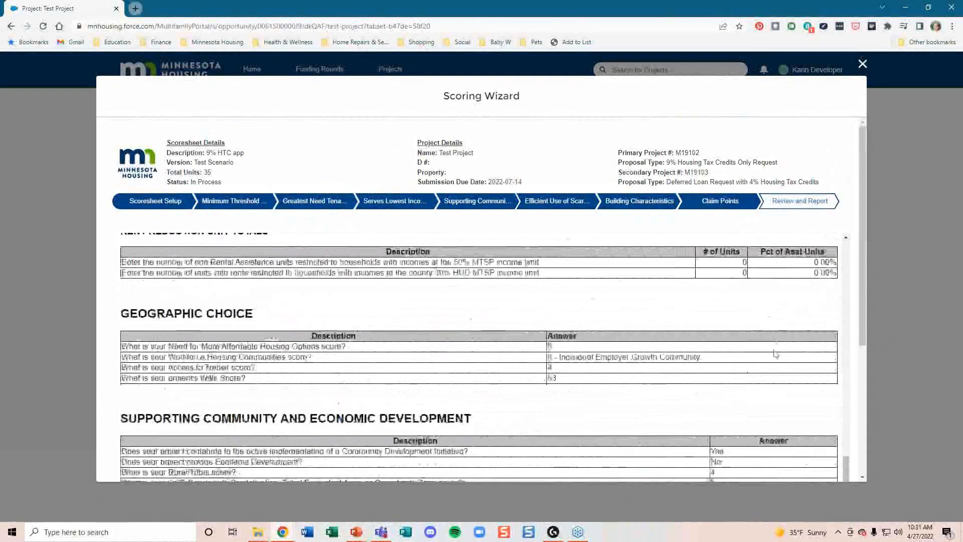
pyautogui.scroll(-6, 775, 354)
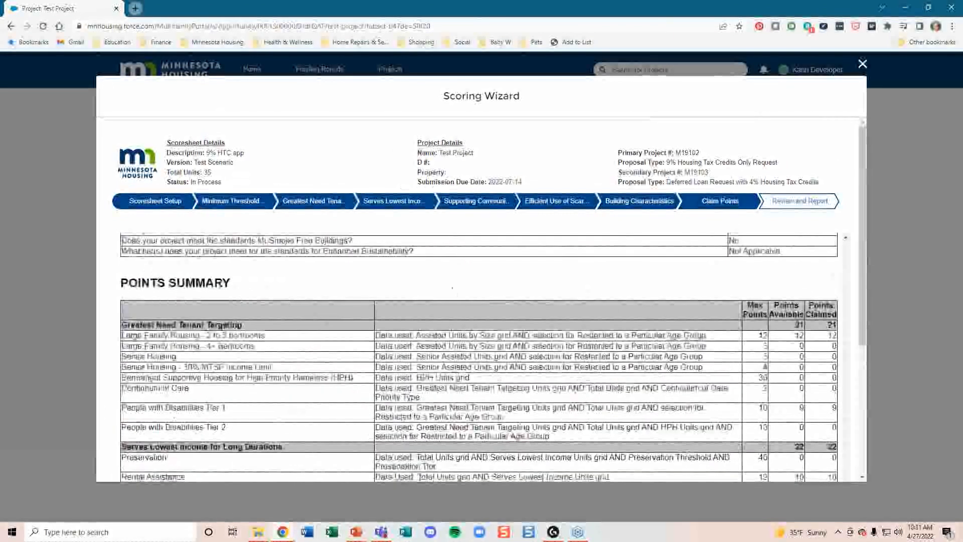
pyautogui.scroll(-1, 692, 385)
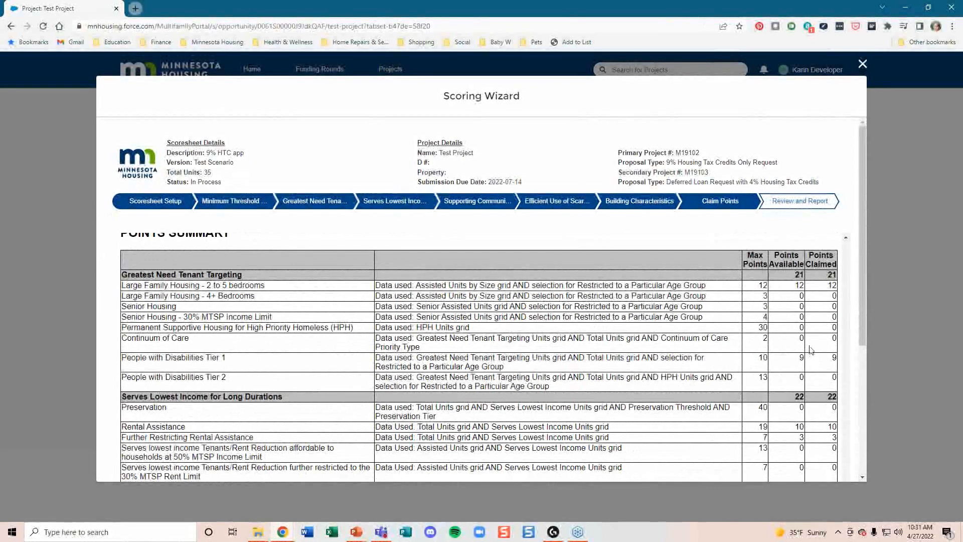
pyautogui.scroll(-15, 811, 349)
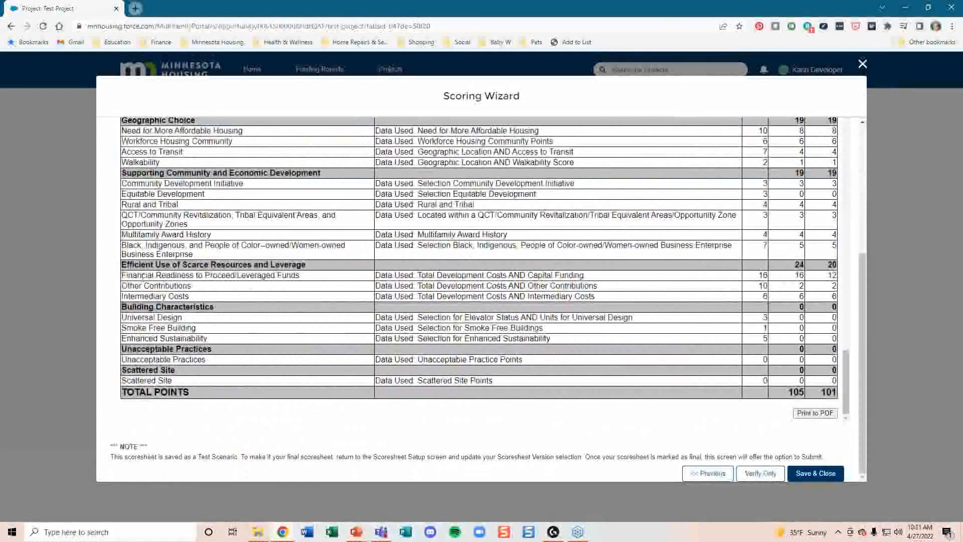
pyautogui.moveTo(134, 275); pyautogui.dragTo(315, 281)
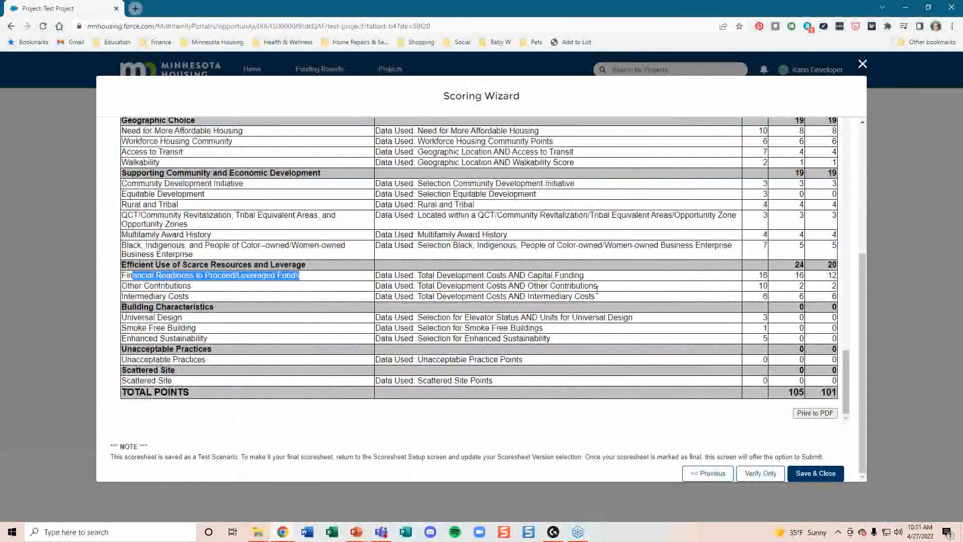
pyautogui.doubleClick(762, 276)
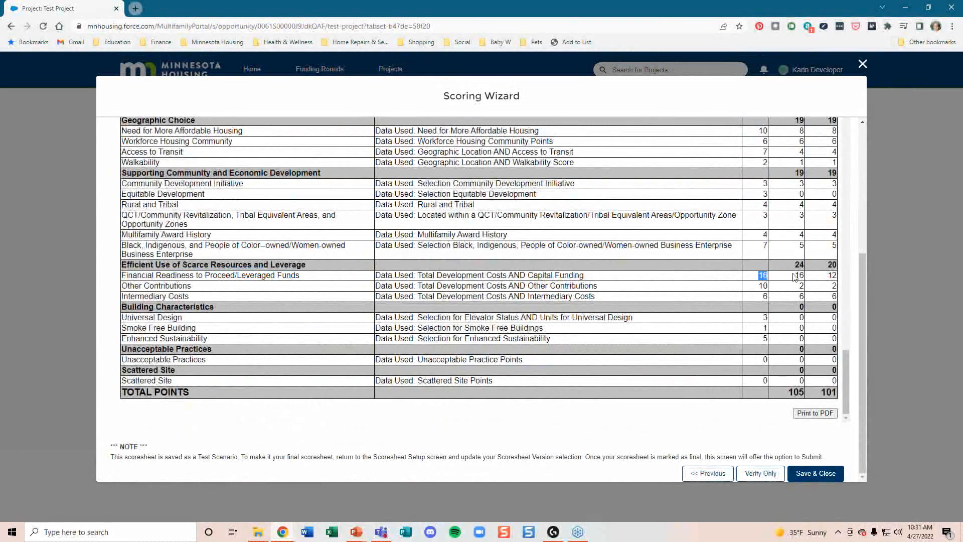
pyautogui.doubleClick(828, 275)
pyautogui.moveTo(114, 447); pyautogui.dragTo(188, 458)
pyautogui.click(229, 459)
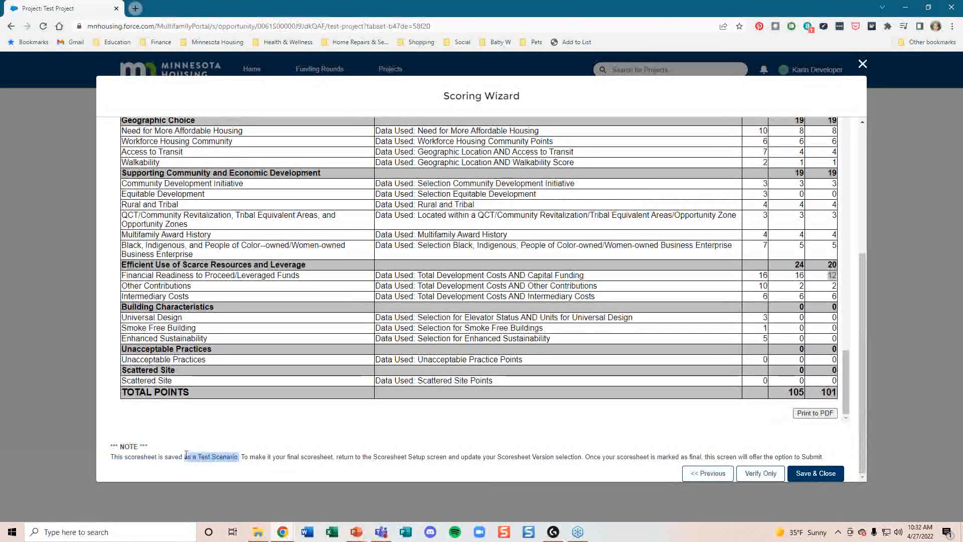
pyautogui.click(273, 458)
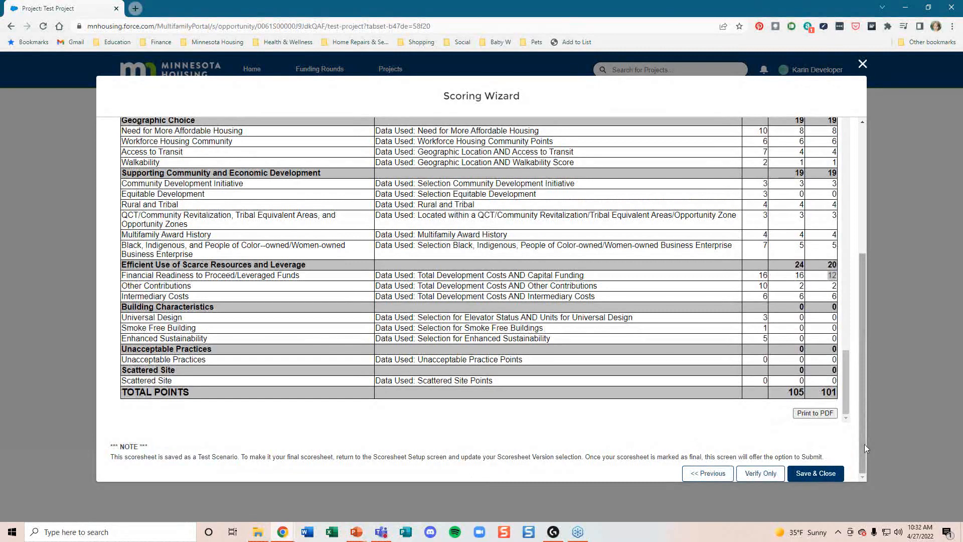
pyautogui.moveTo(863, 451); pyautogui.dragTo(886, 315)
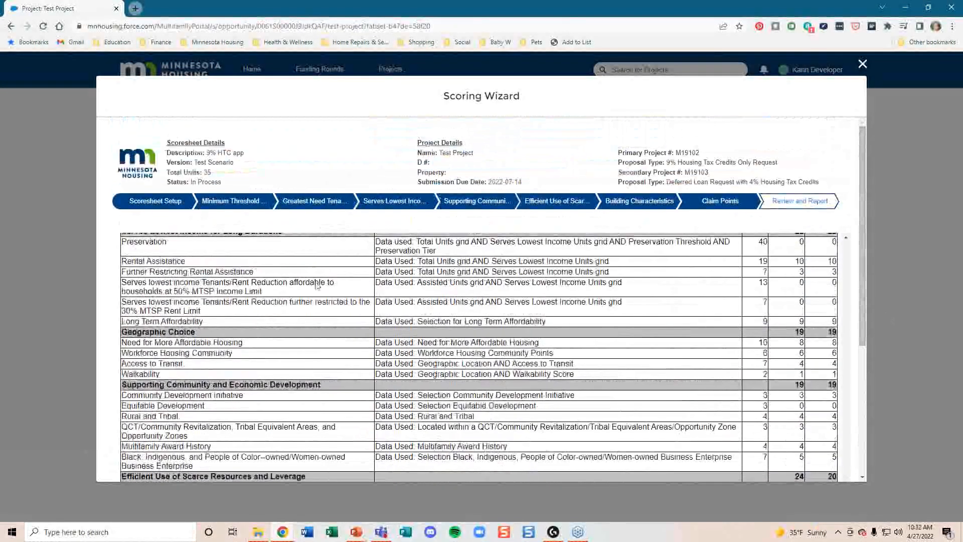
# Step: In Scoresheet Setup, review the Test Scenario and Final Version choices, then save and close the wizard
pyautogui.click(153, 206)
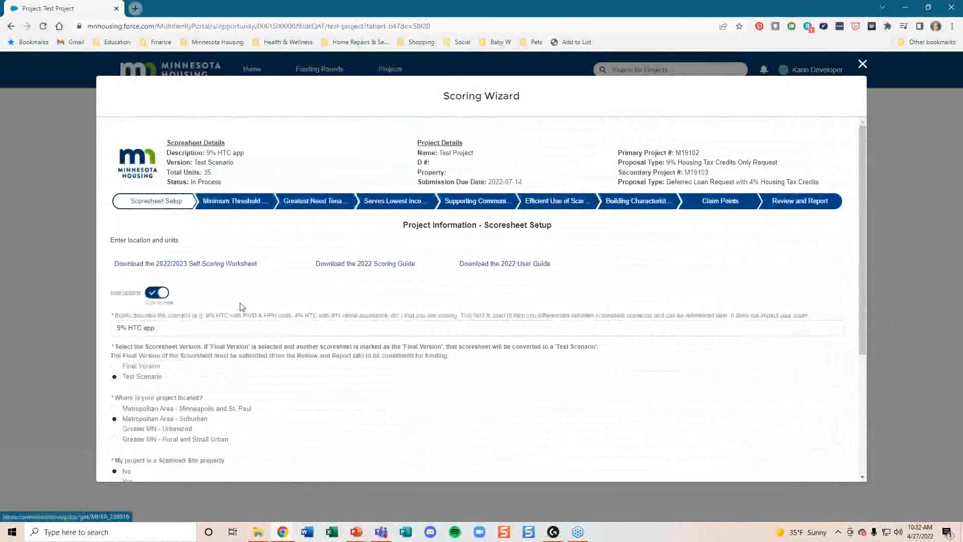
pyautogui.scroll(-1, 241, 306)
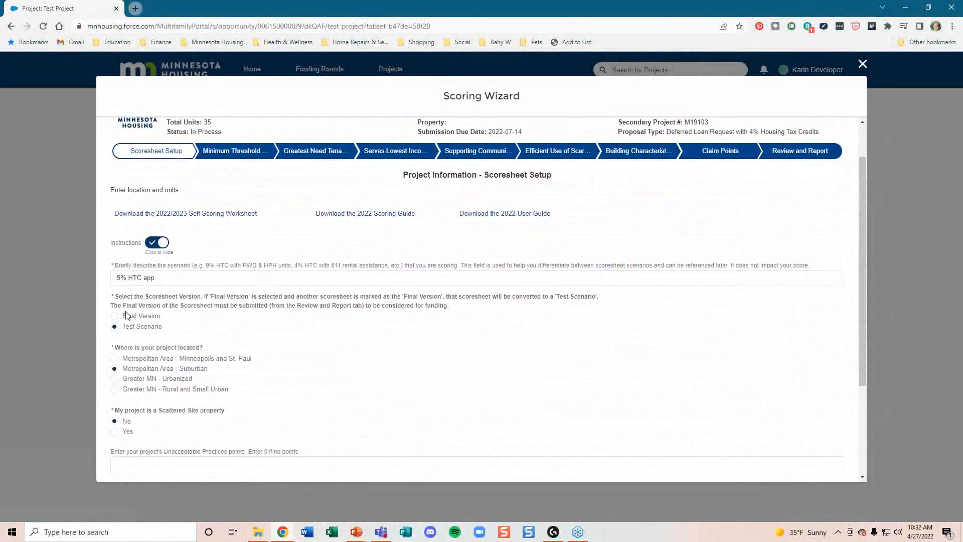
pyautogui.moveTo(129, 327)
pyautogui.mouseDown()
pyautogui.moveTo(165, 326)
pyautogui.moveTo(122, 316)
pyautogui.mouseUp()
pyautogui.click(171, 327)
pyautogui.scroll(-3, 192, 328)
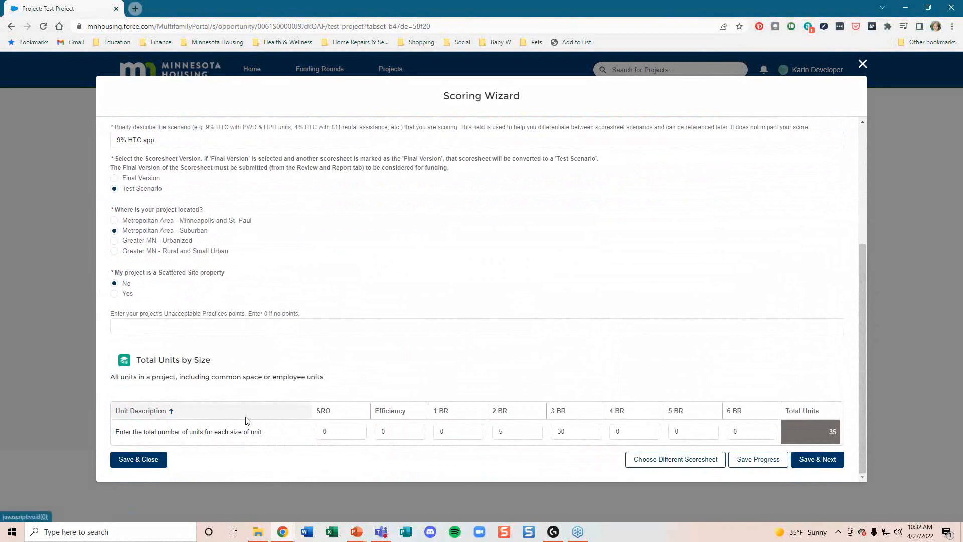
pyautogui.click(147, 461)
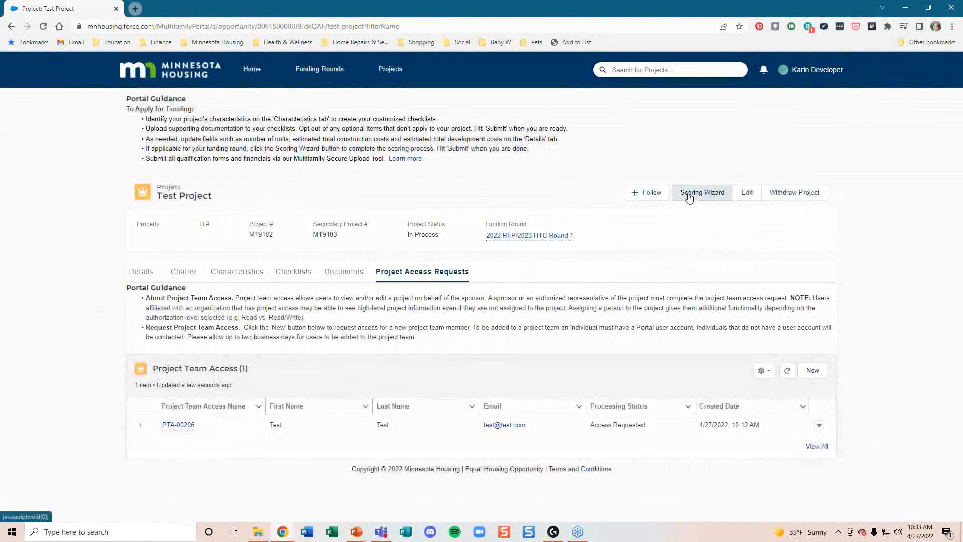
# Step: Reopen the Scoring Wizard and clone the existing 9% HTC app scoresheet
pyautogui.click(689, 197)
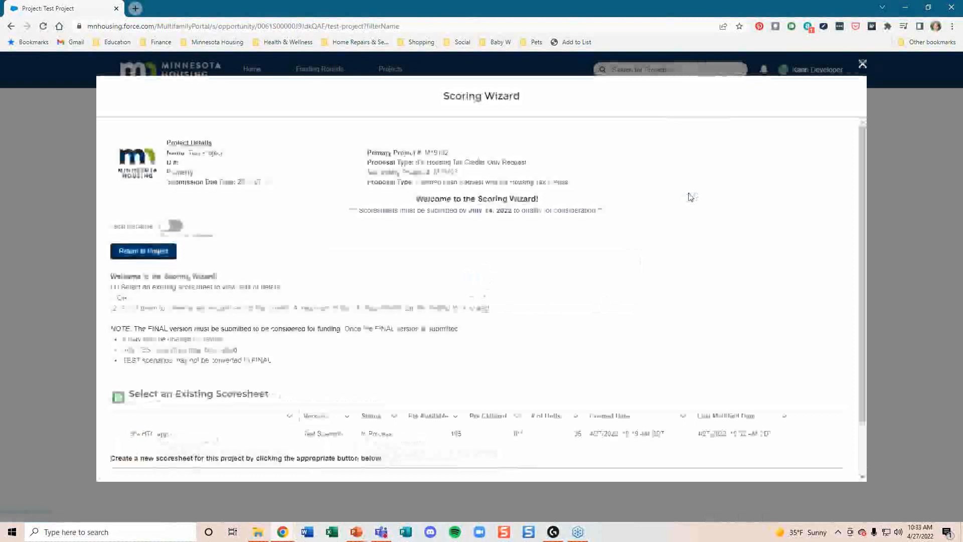
pyautogui.scroll(-2, 647, 251)
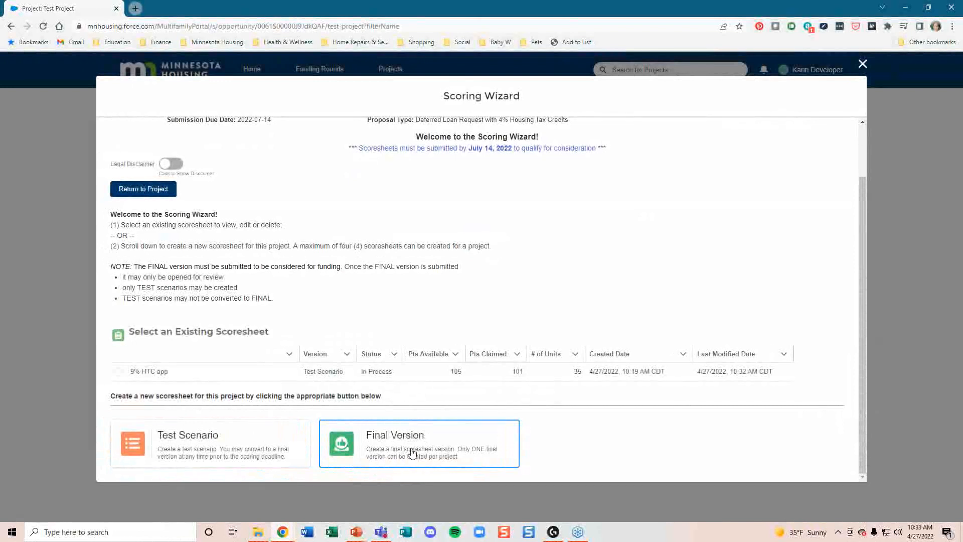
pyautogui.click(118, 372)
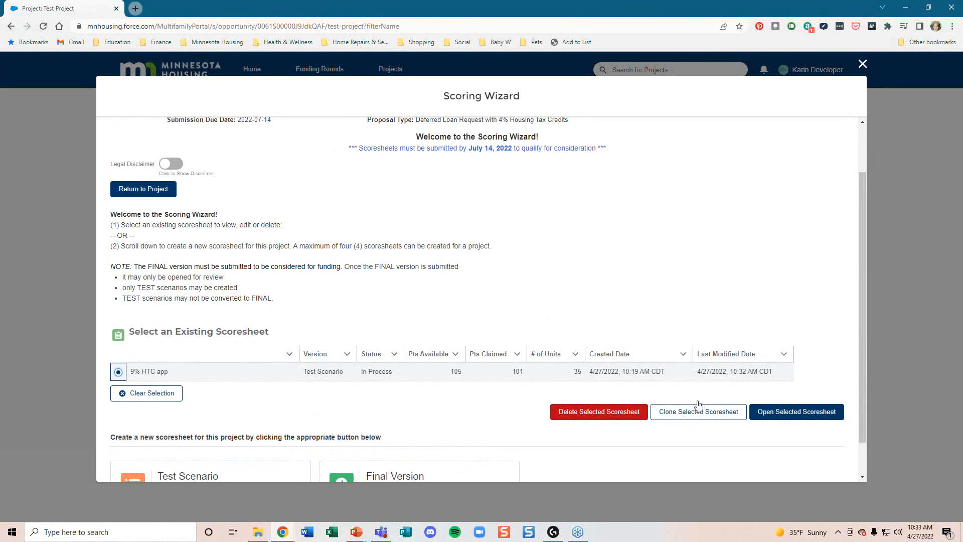
pyautogui.click(693, 413)
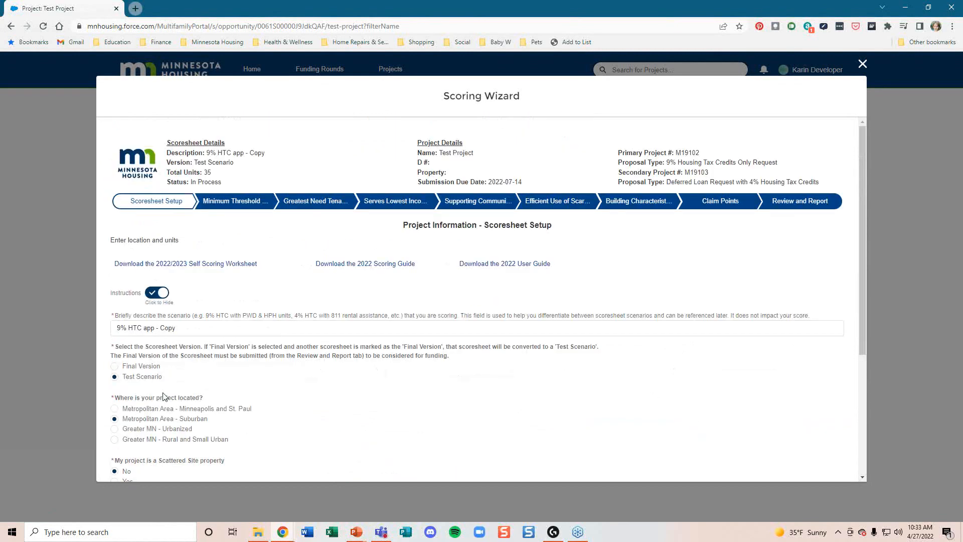
# Step: Change the copy's description to '9% HTC app - final version' and set it as Final Version
pyautogui.scroll(-1, 168, 341)
pyautogui.click(121, 280)
pyautogui.moveTo(197, 280); pyautogui.dragTo(162, 279)
pyautogui.write('final vers')
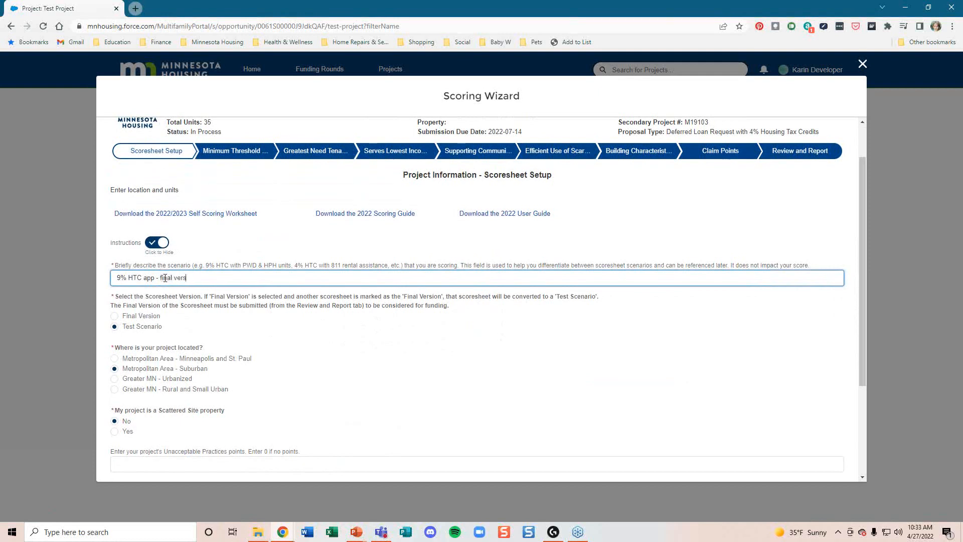
pyautogui.click(114, 316)
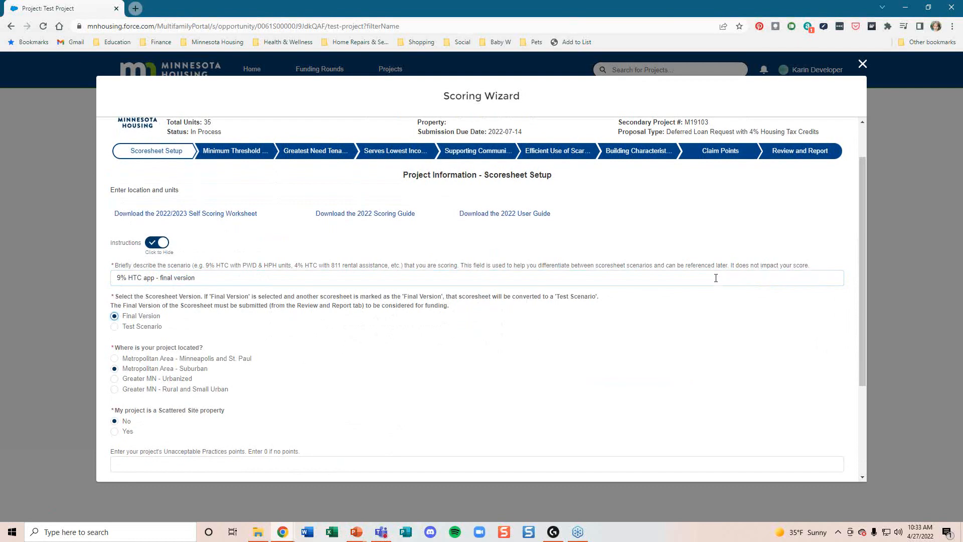
pyautogui.scroll(-3, 716, 278)
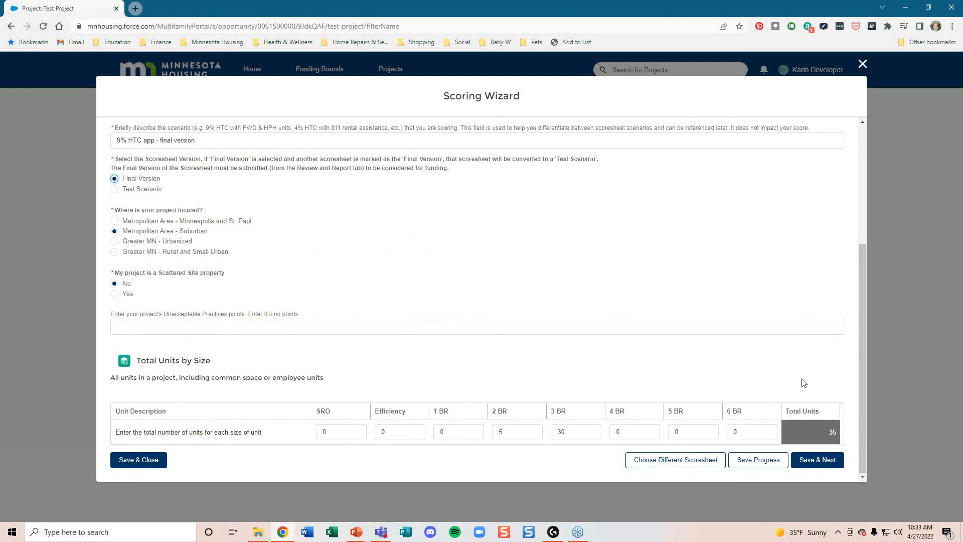
pyautogui.scroll(5, 802, 381)
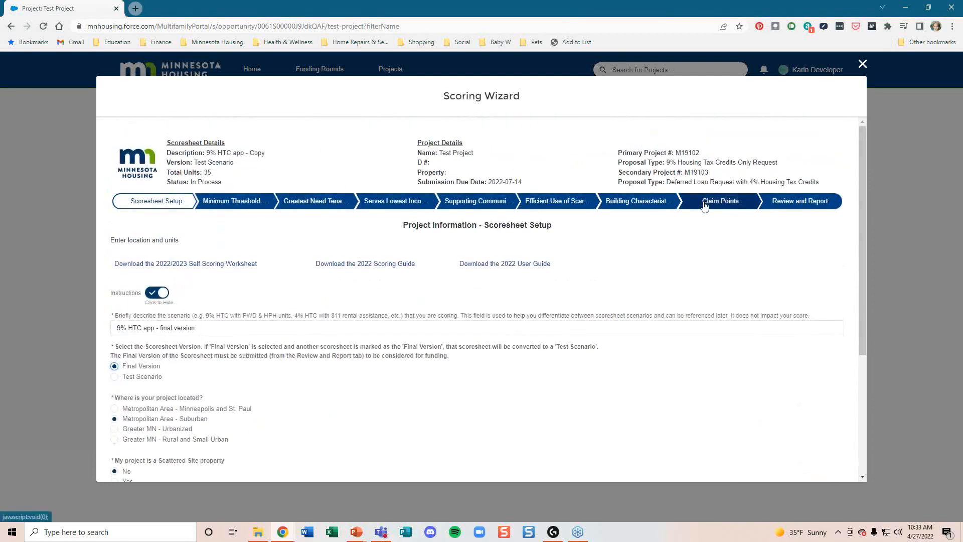
# Step: Move to the Claim Points step and scroll down to the scoring categories
pyautogui.click(704, 205)
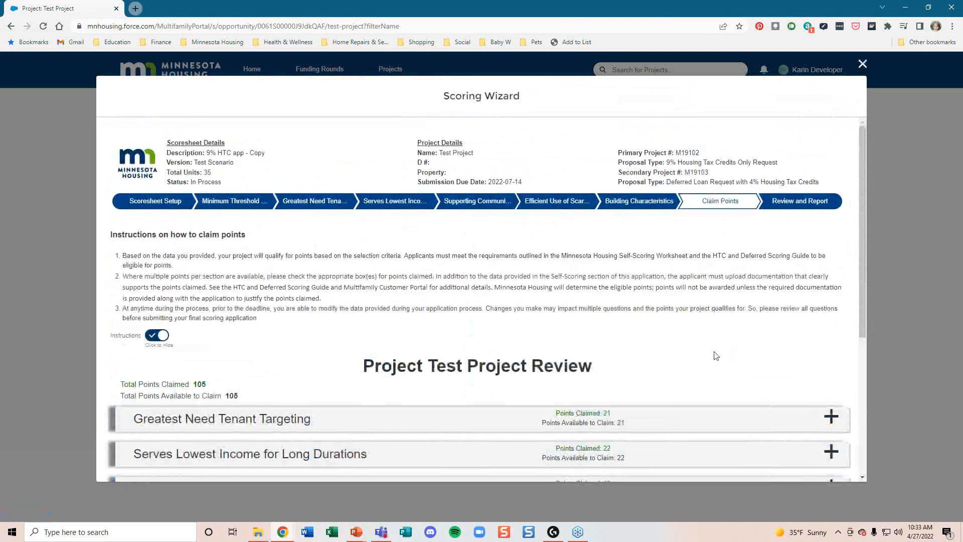
pyautogui.scroll(-1, 718, 351)
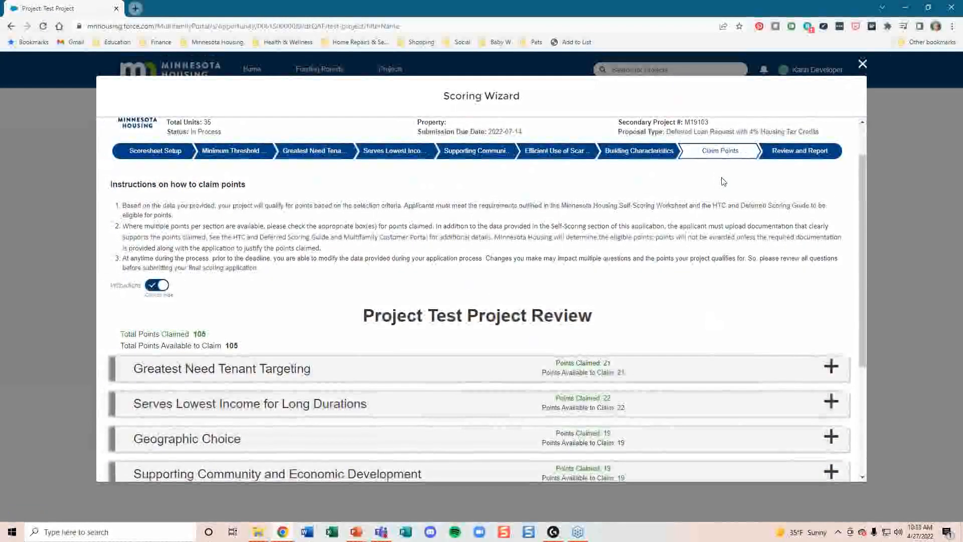
pyautogui.scroll(-2, 683, 327)
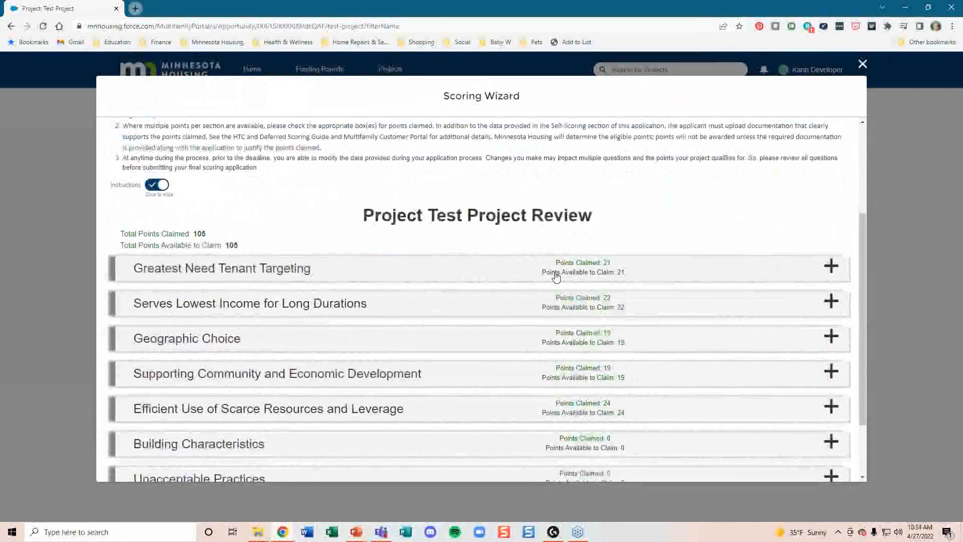
pyautogui.moveTo(363, 217); pyautogui.dragTo(593, 225)
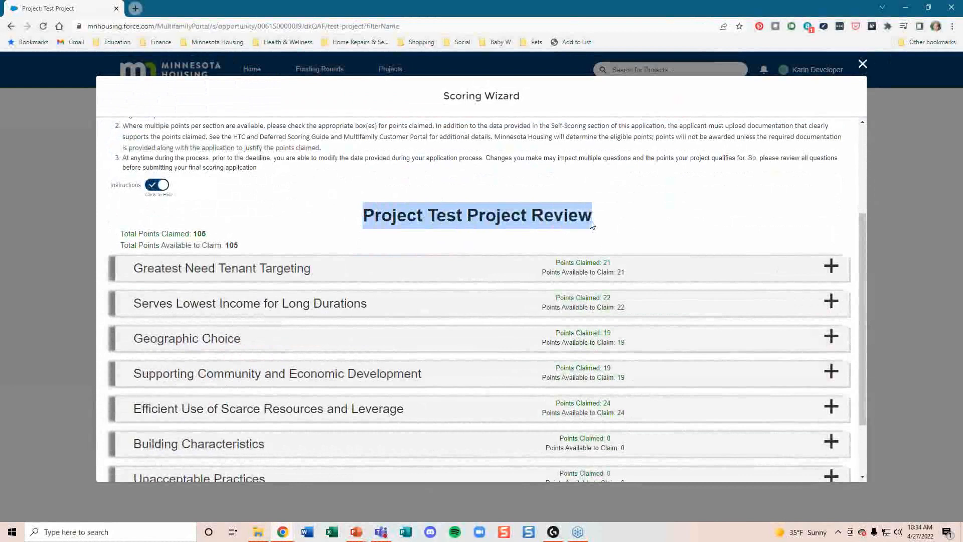
pyautogui.click(628, 224)
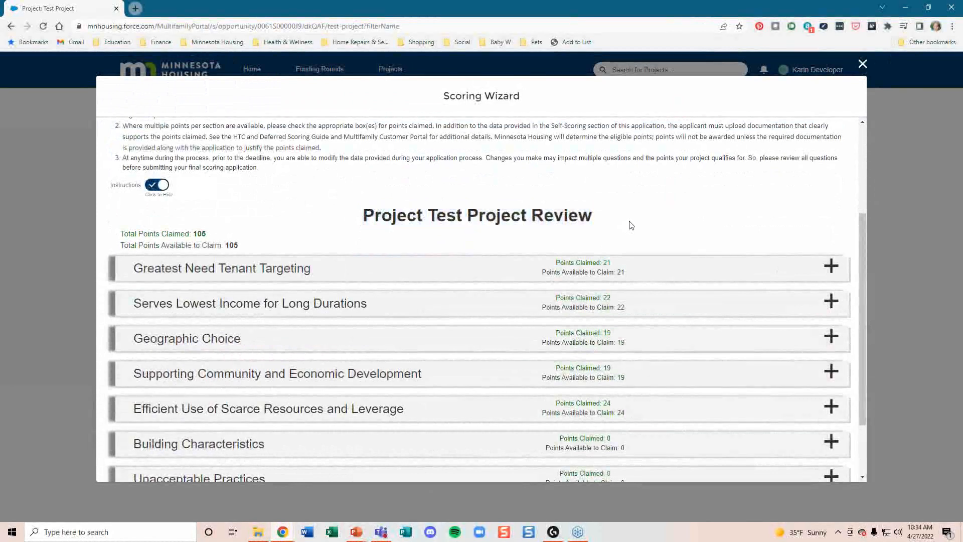
pyautogui.scroll(-1, 631, 225)
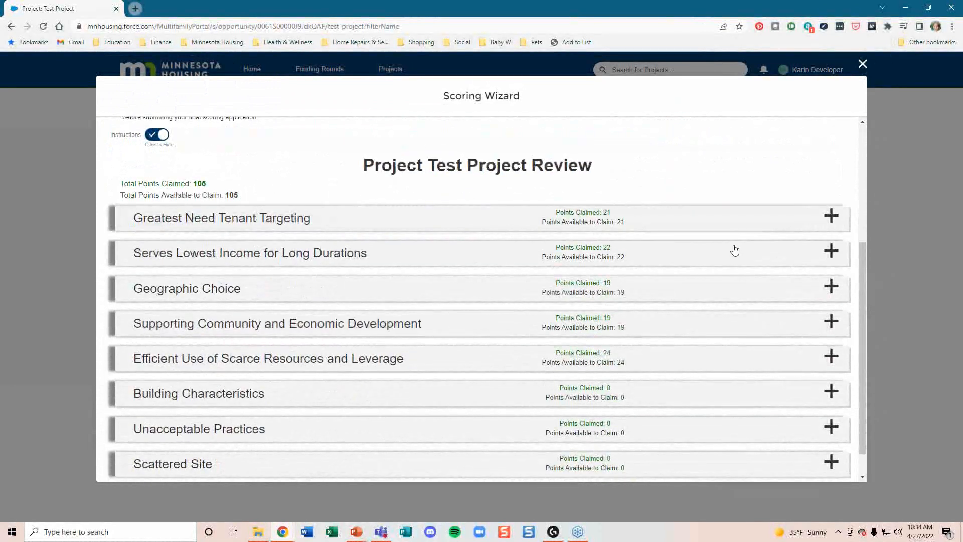
pyautogui.scroll(-1, 524, 297)
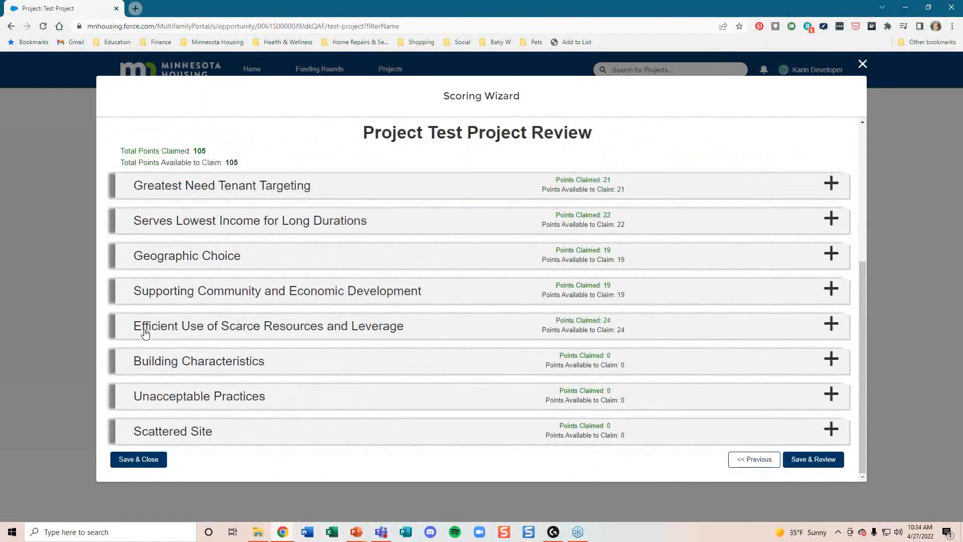
# Step: Under Efficient Use of Scarce Resources, lower the Intermediary Costs claim from 6 to 2 points
pyautogui.click(831, 328)
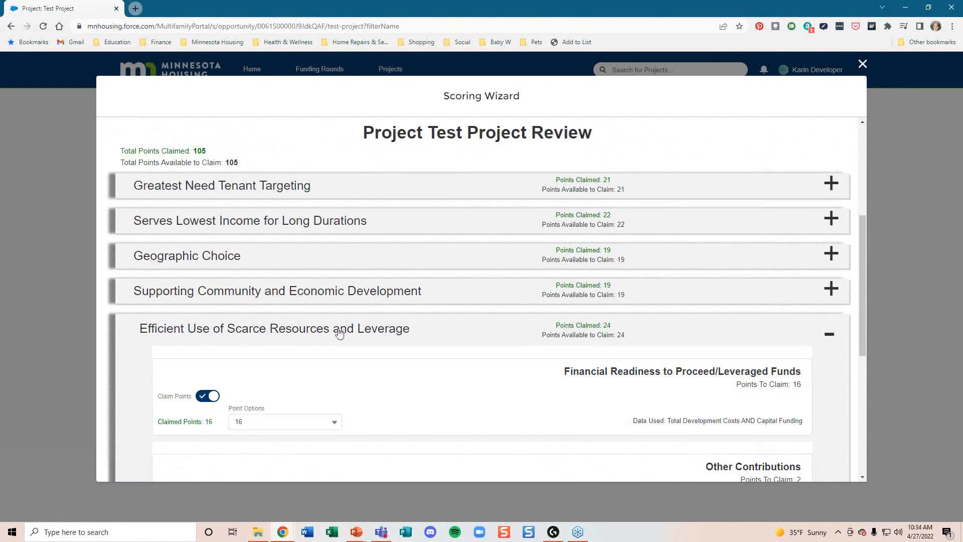
pyautogui.scroll(-1, 375, 334)
pyautogui.scroll(-3, 375, 334)
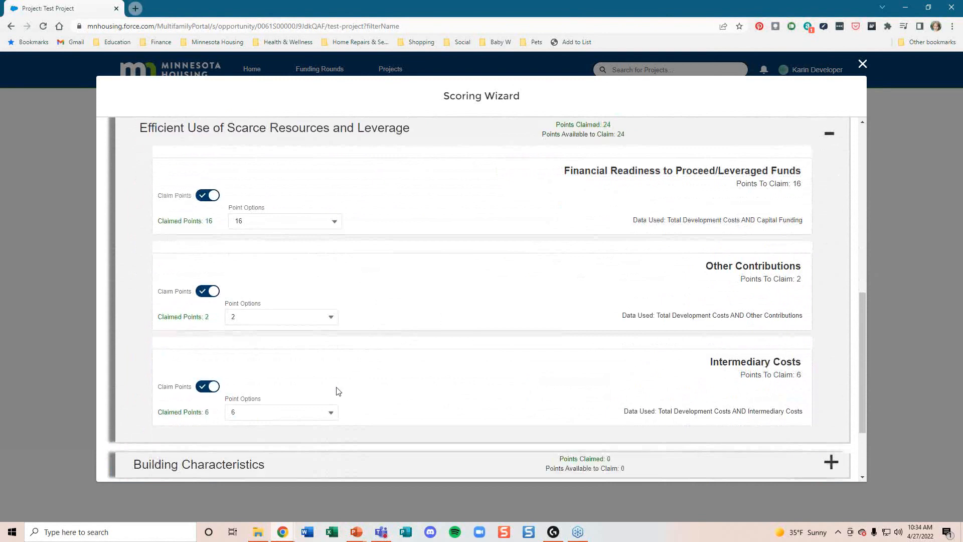
pyautogui.click(321, 418)
pyautogui.scroll(-1, 301, 444)
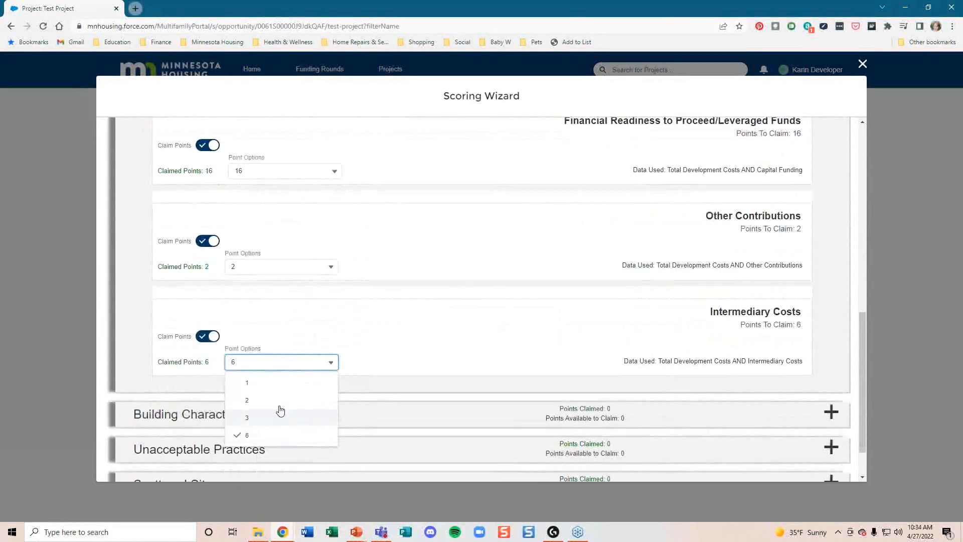
pyautogui.click(274, 404)
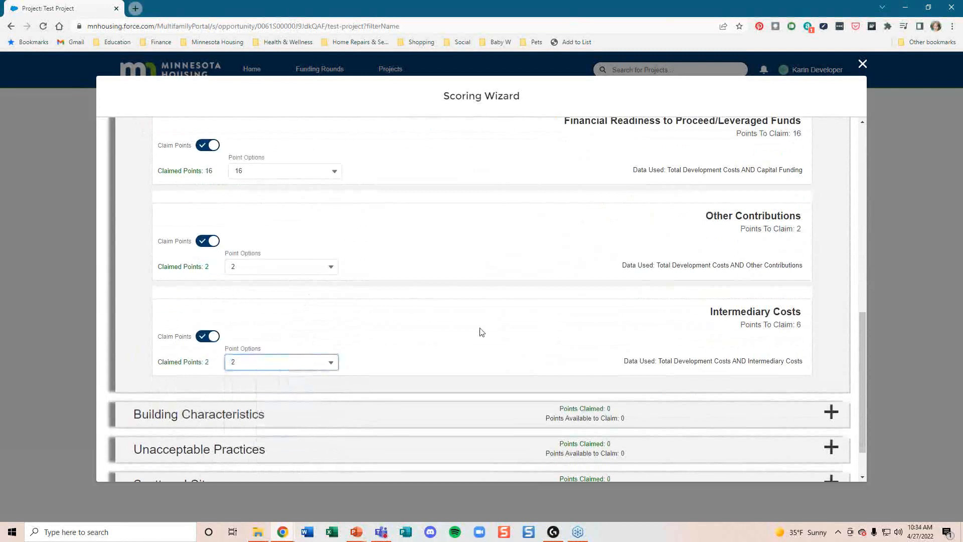
pyautogui.scroll(-1, 480, 331)
# Step: Save the final-version claims, review the 35-unit summary report, and start Verify & Submit
pyautogui.click(814, 462)
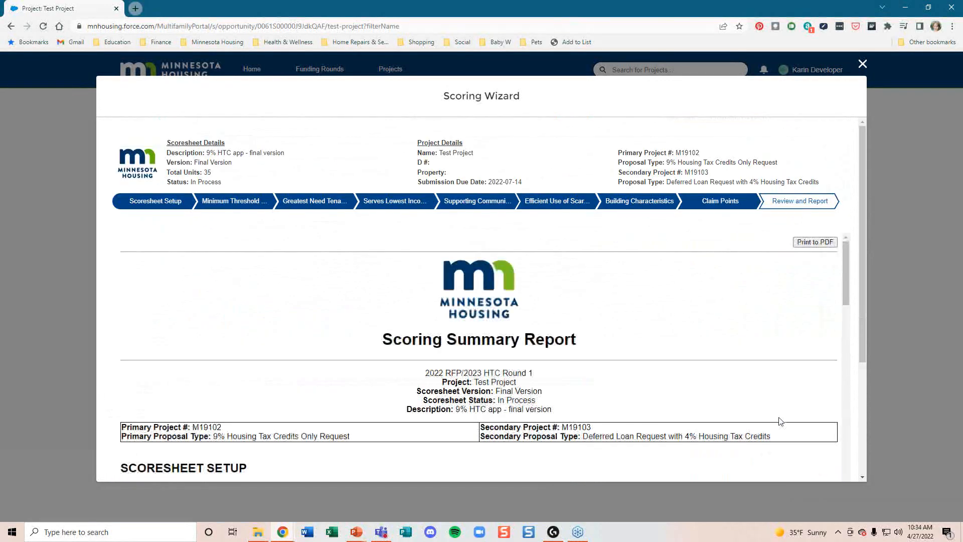
pyautogui.scroll(-1, 780, 421)
pyautogui.scroll(-3, 802, 351)
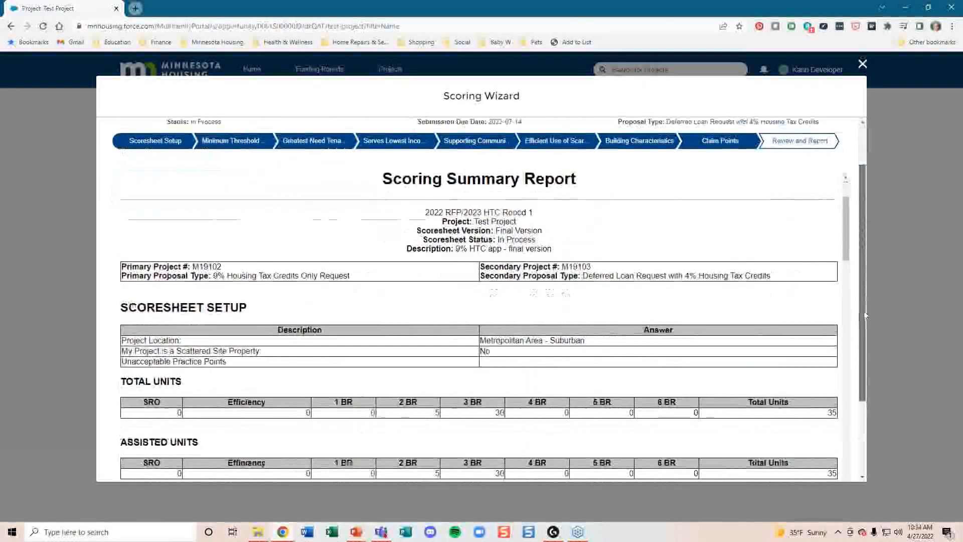
pyautogui.scroll(-2, 795, 392)
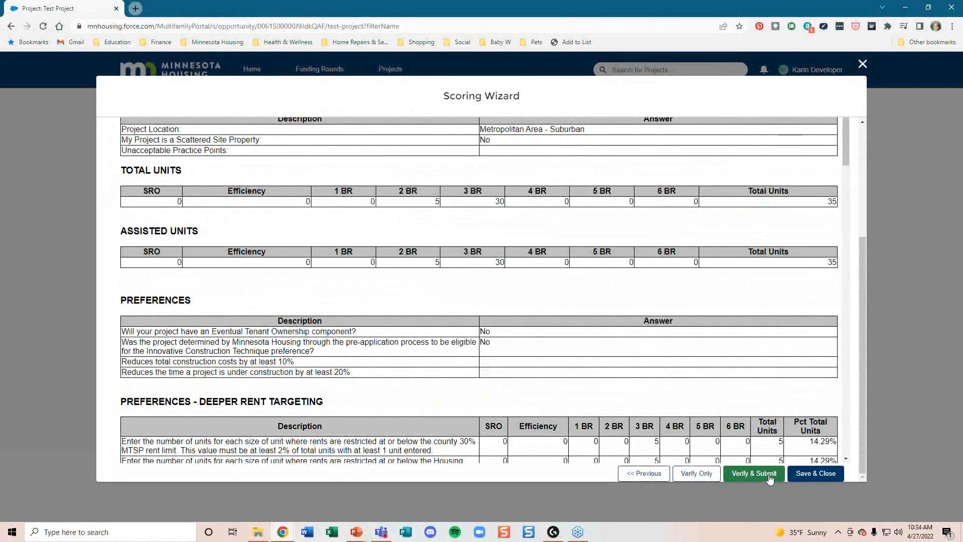
pyautogui.click(743, 476)
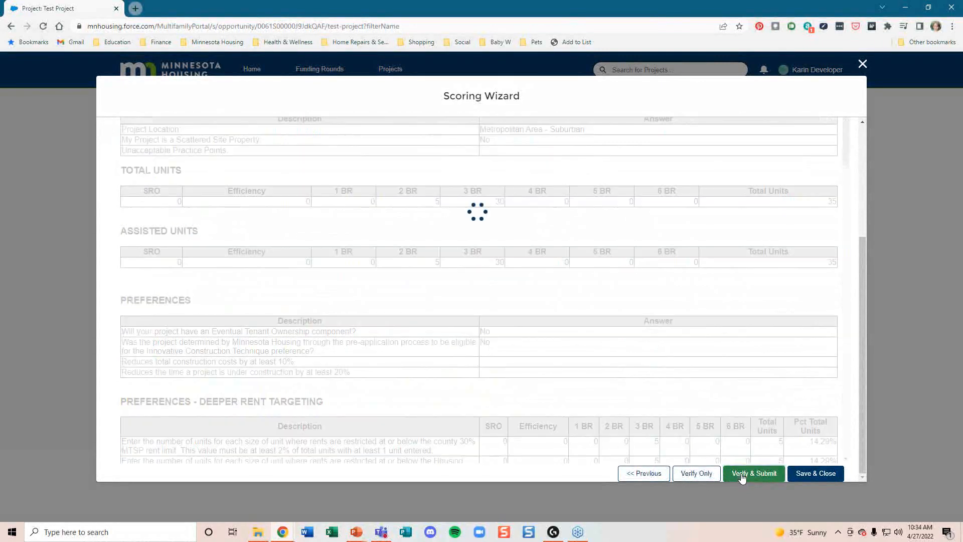
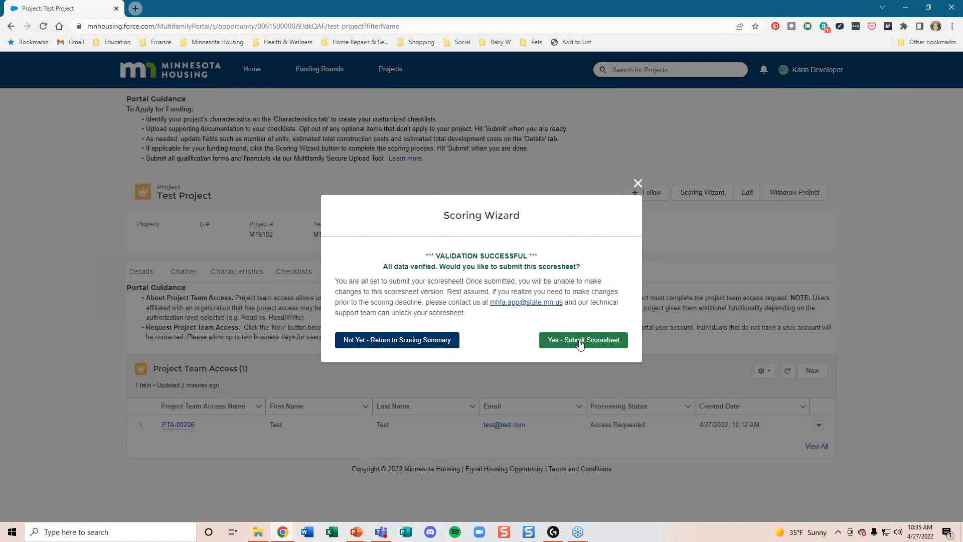
# Step: Confirm submission of the final-version scoresheet, close the success dialog, and view the project's Checklists
pyautogui.click(580, 343)
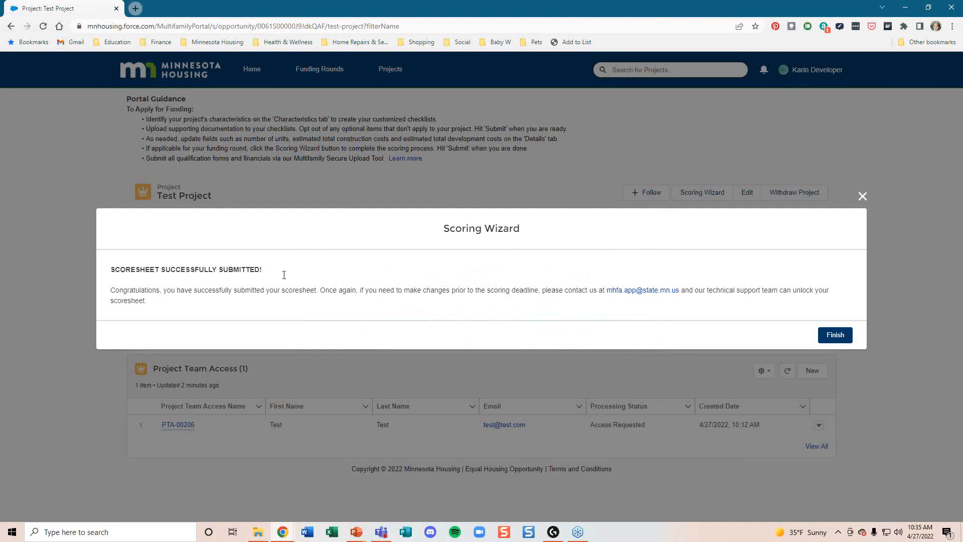
pyautogui.click(845, 338)
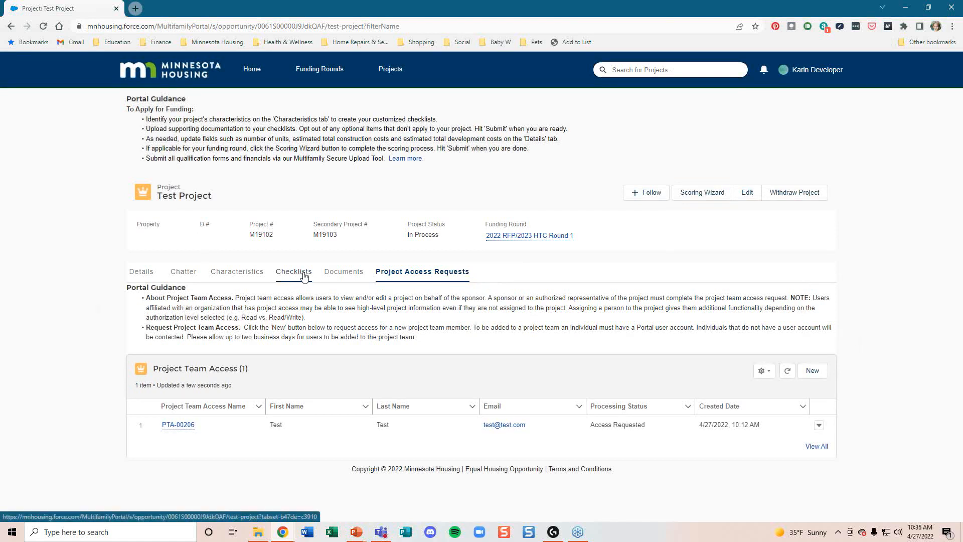
pyautogui.click(304, 275)
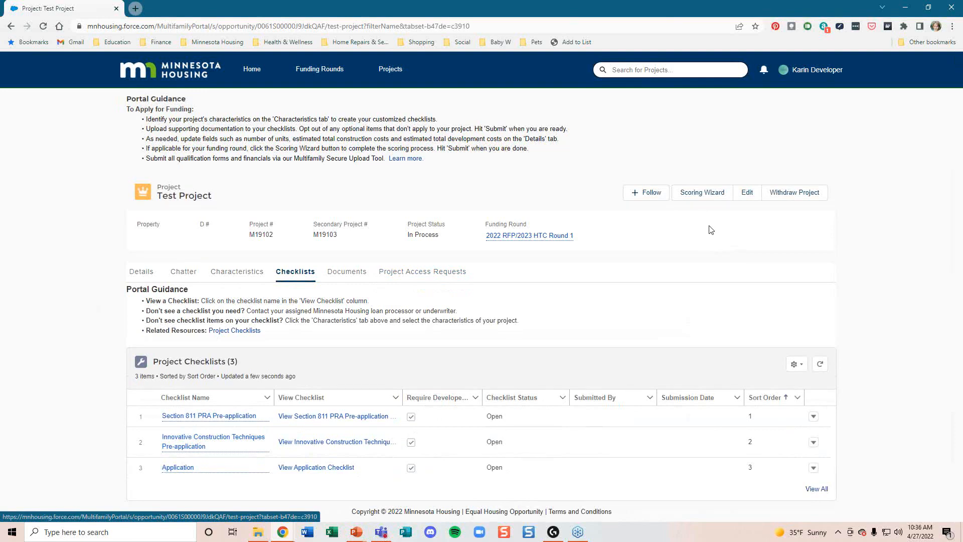
# Step: Reopen the Scoring Wizard for Test Project
pyautogui.click(693, 194)
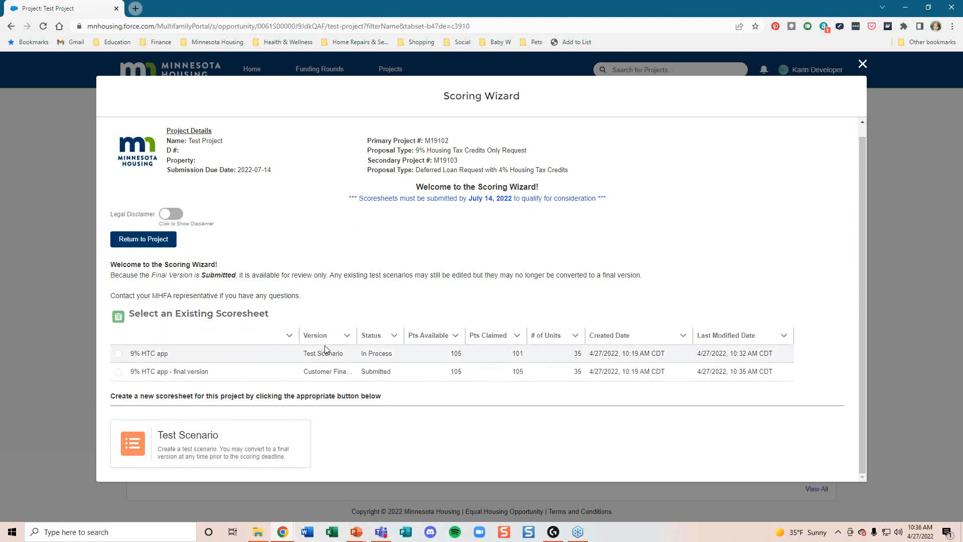
# Step: Review the submitted '9% HTC app - final version' read-only summary, then return to the scoresheet list
pyautogui.click(119, 372)
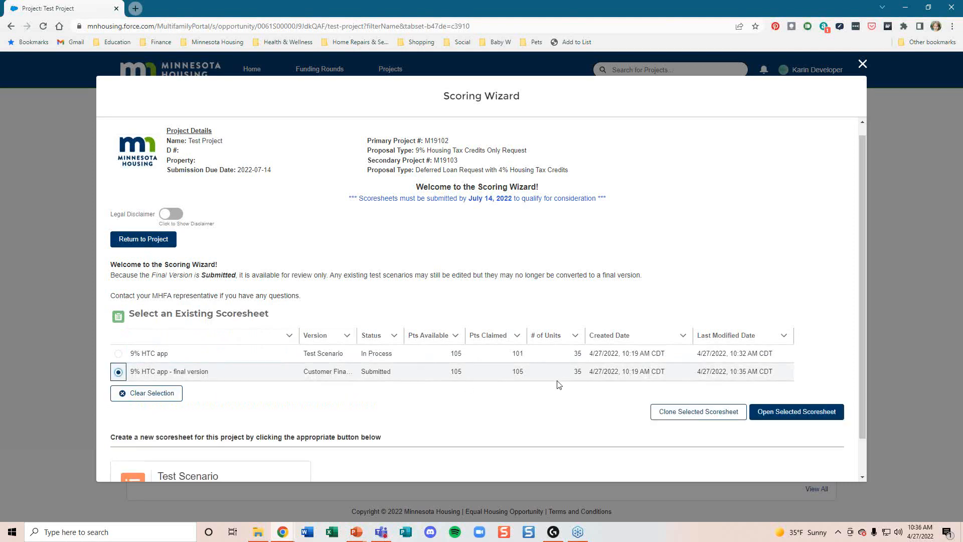
pyautogui.click(796, 411)
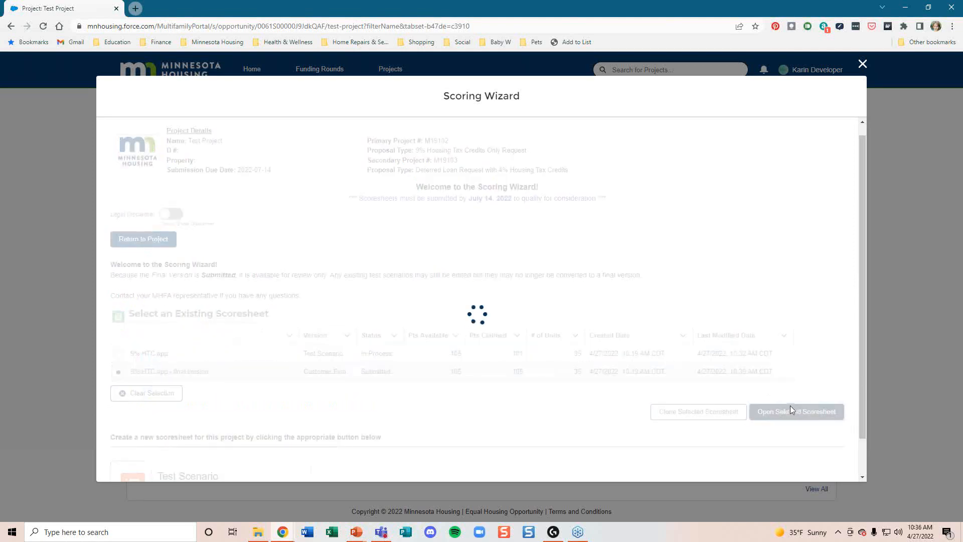
pyautogui.scroll(-5, 697, 315)
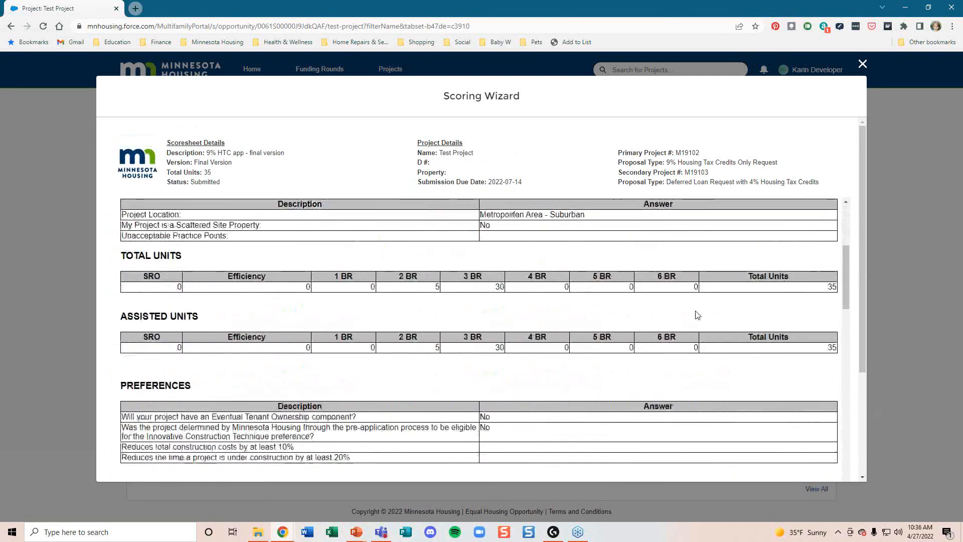
pyautogui.scroll(-10, 697, 315)
pyautogui.scroll(5, 702, 315)
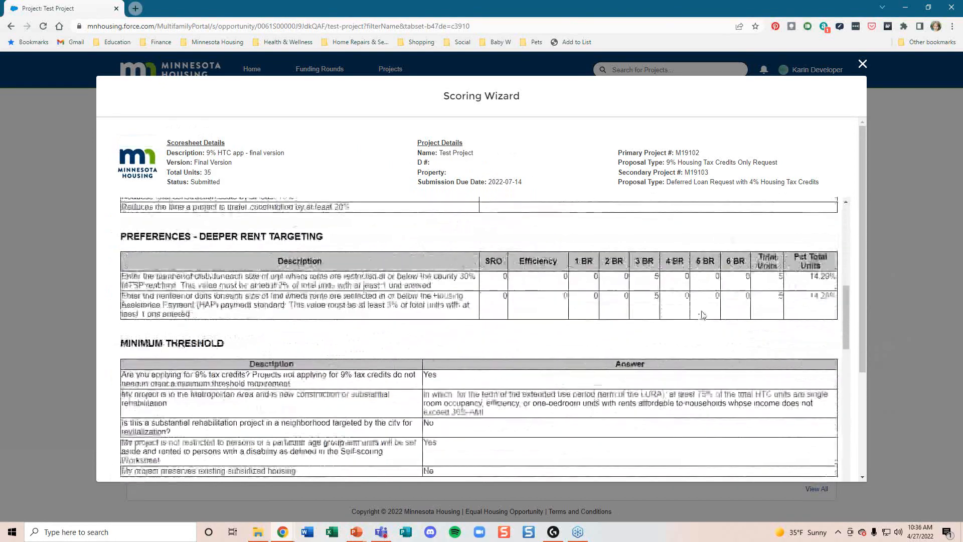
pyautogui.scroll(10, 702, 315)
pyautogui.scroll(-3, 829, 334)
pyautogui.scroll(-4, 829, 333)
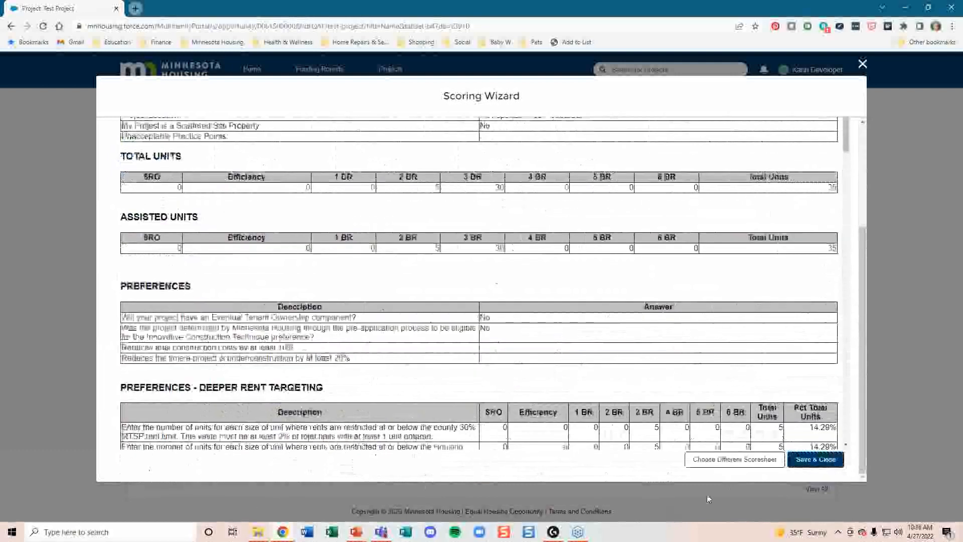
pyautogui.click(734, 459)
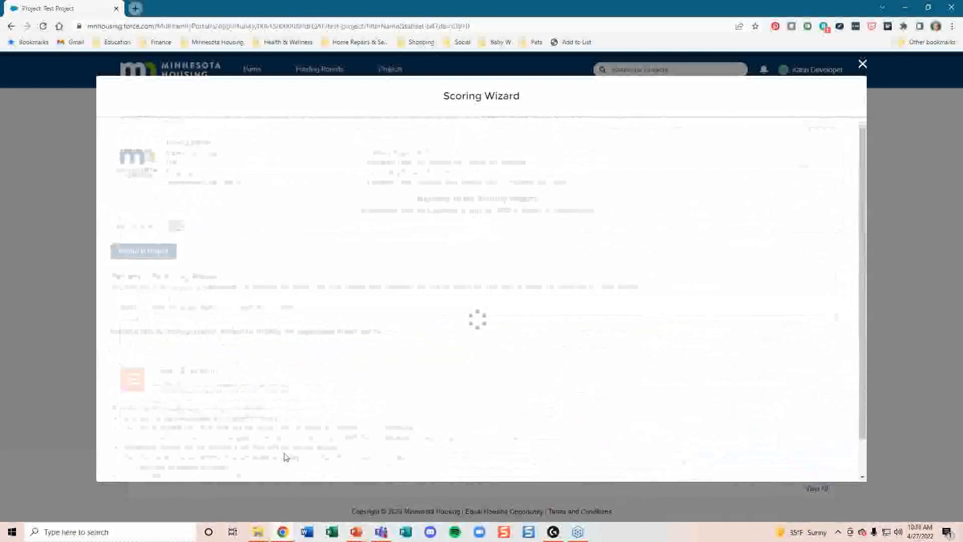
# Step: Open the '9% HTC app' test scenario, save and close it, then show the Reminders slide
pyautogui.click(119, 366)
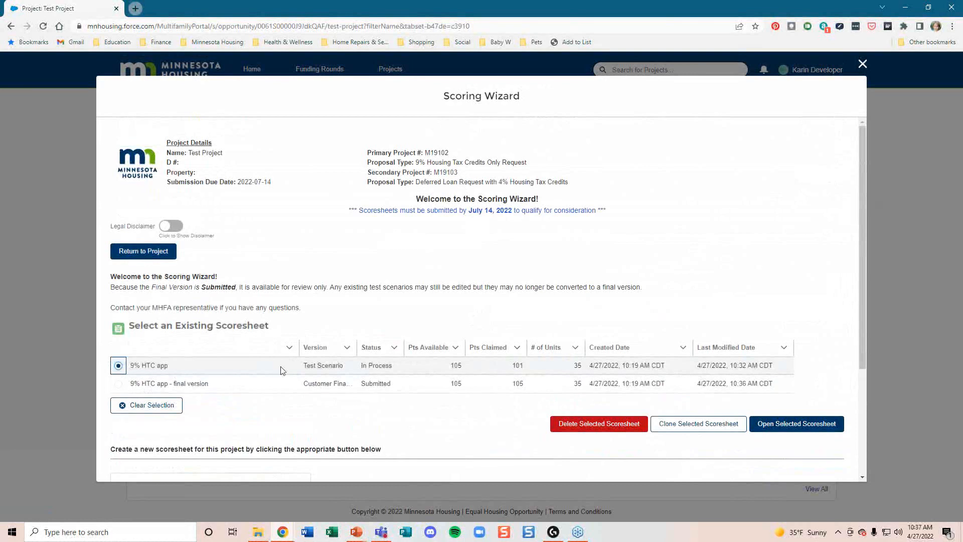
pyautogui.click(786, 429)
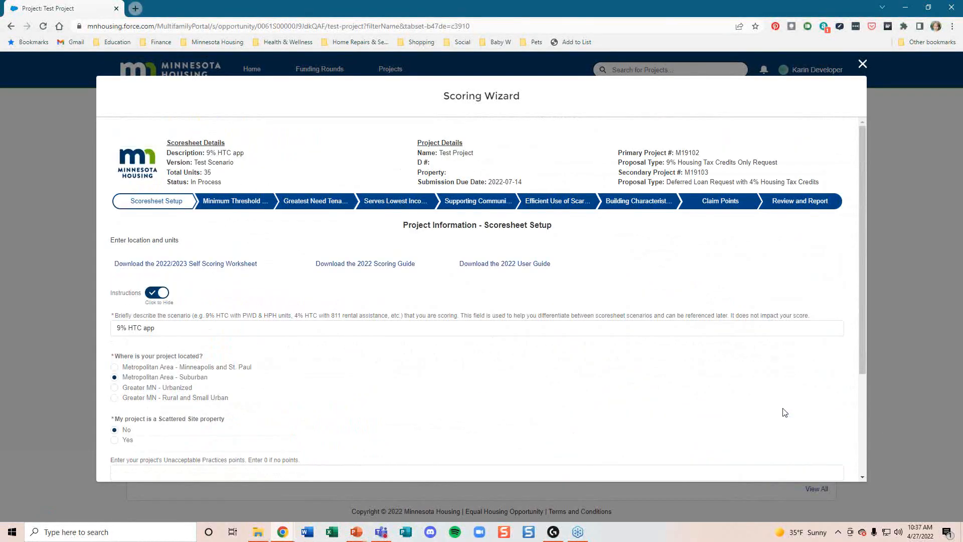
pyautogui.scroll(-1, 732, 411)
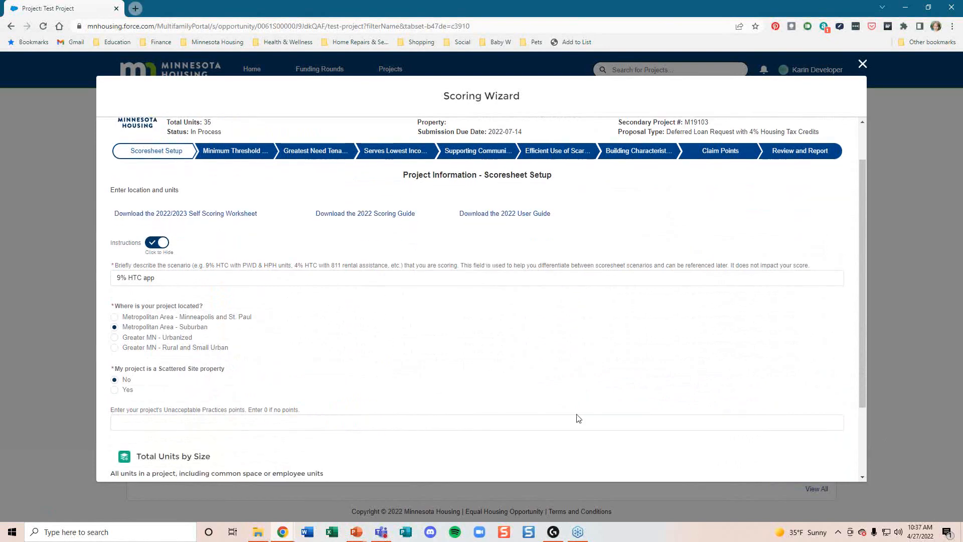
pyautogui.scroll(-2, 684, 372)
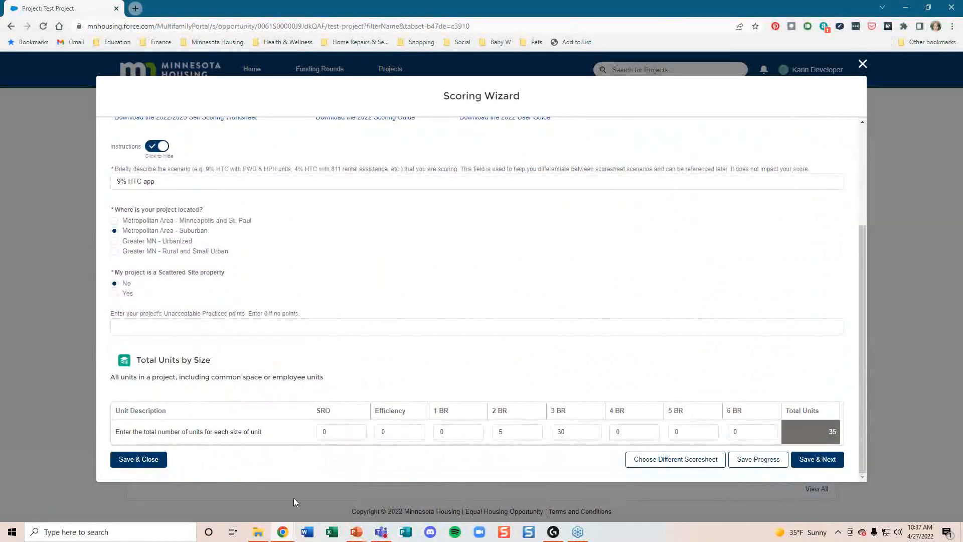
pyautogui.click(162, 461)
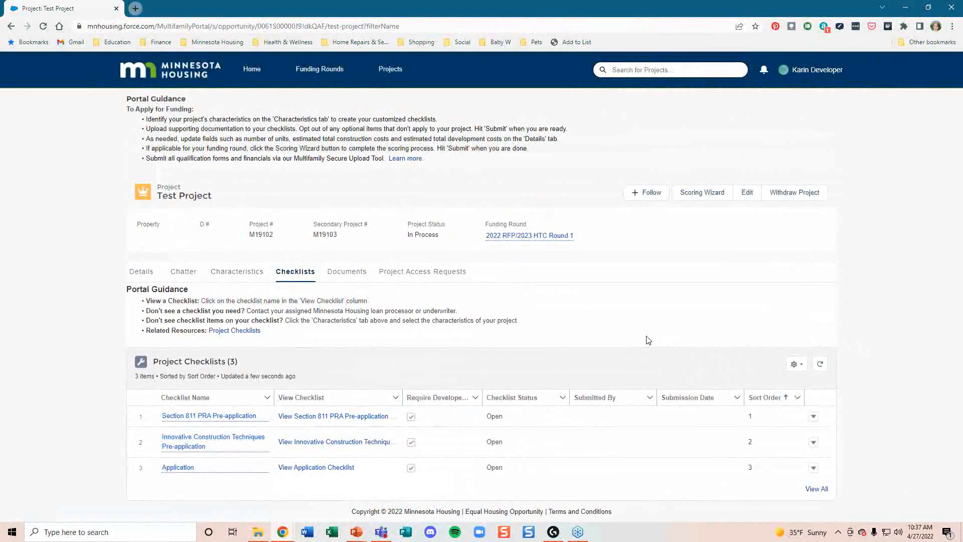
pyautogui.hotkey('alt', 'Tab')
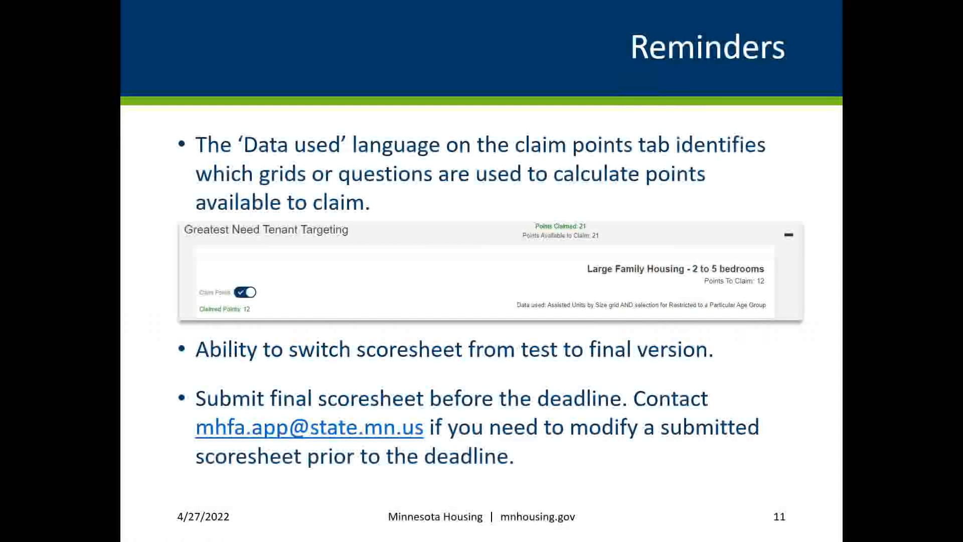